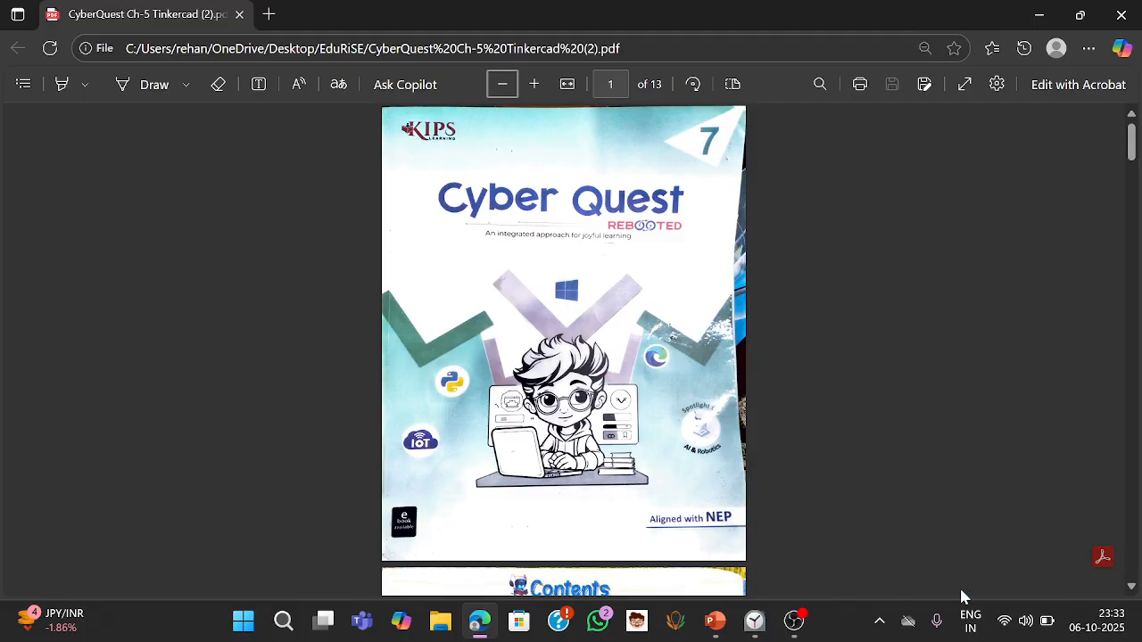
- Zoom in on the Tinkercad chapter PDF and read through the circuit introduction and series circuit pages
scroll(1134, 470, "down", 15)
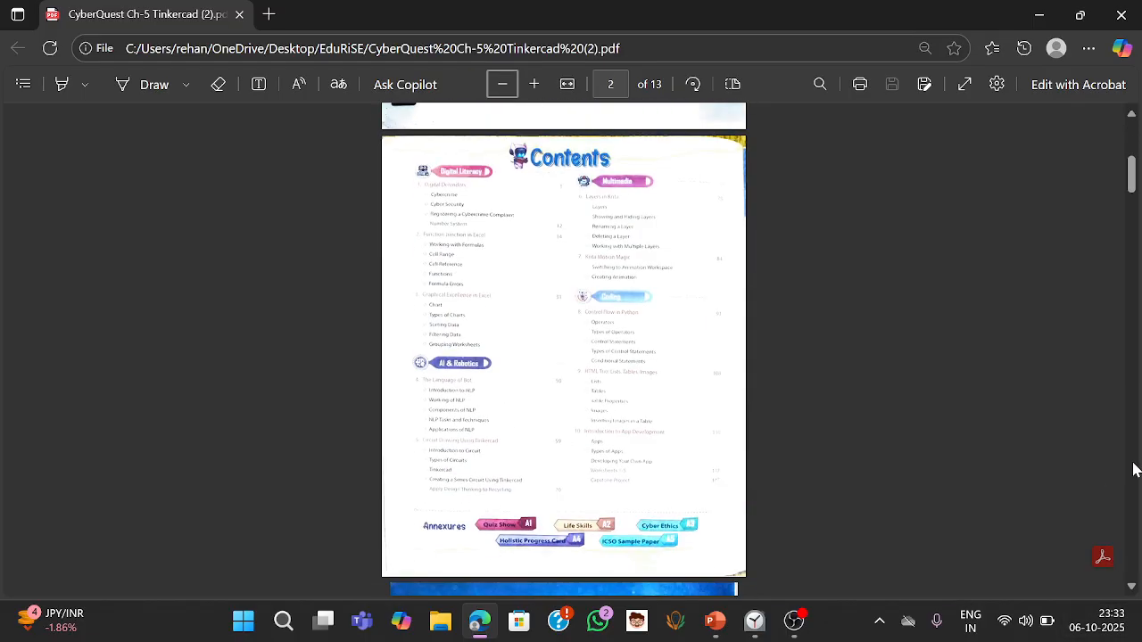
scroll(1136, 190, "up", 5)
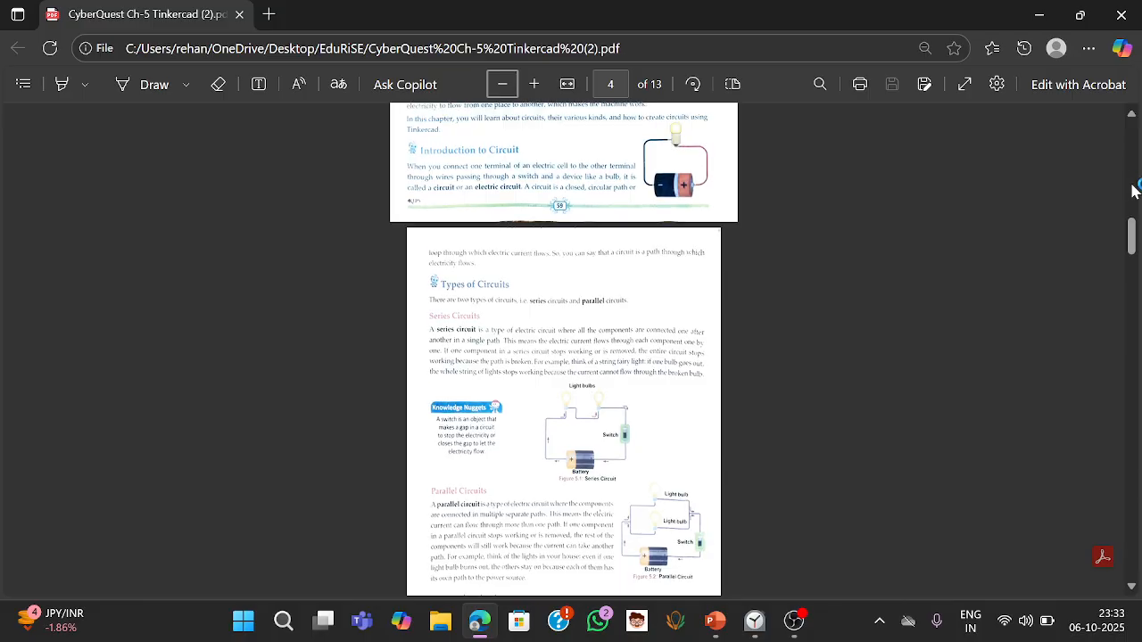
left_click(535, 83)
left_click(536, 83)
left_click(537, 83)
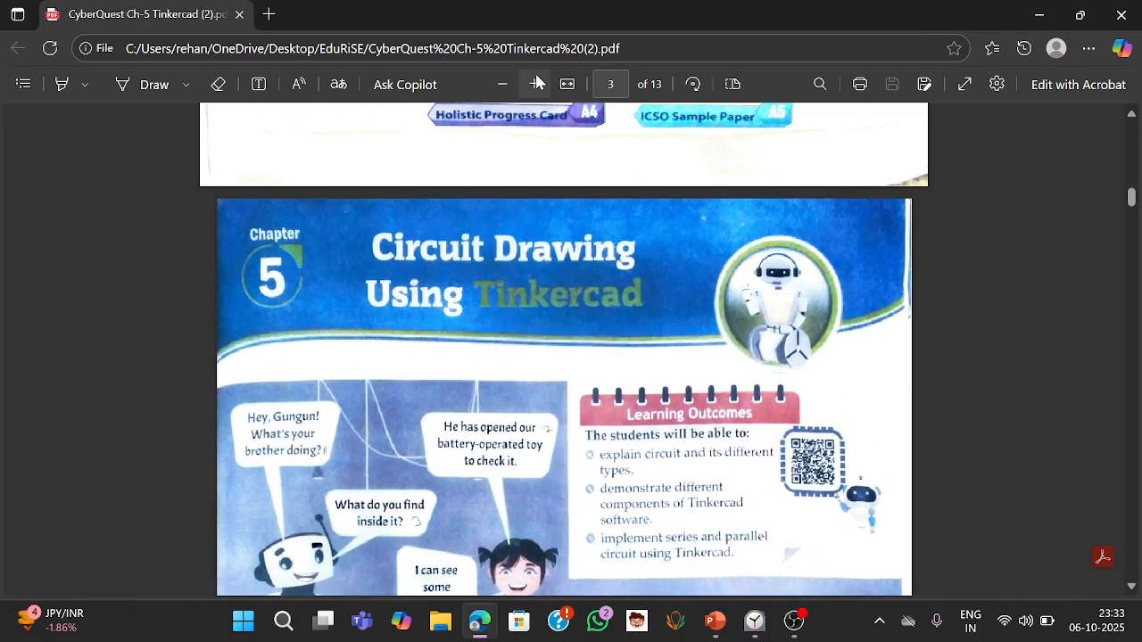
left_click(537, 83)
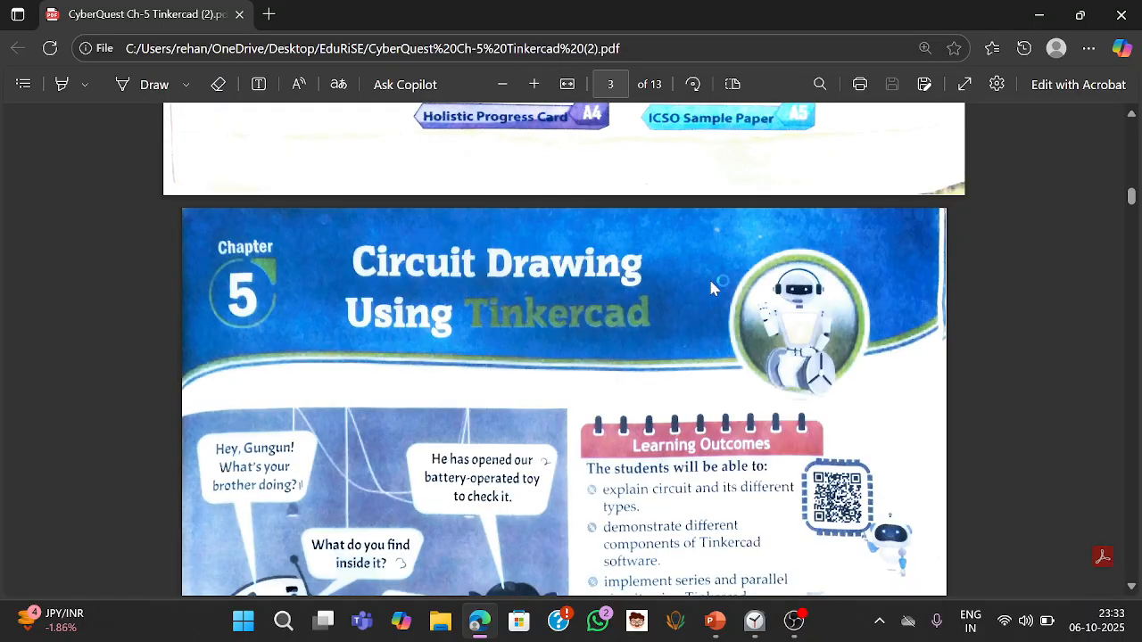
left_click(1129, 426)
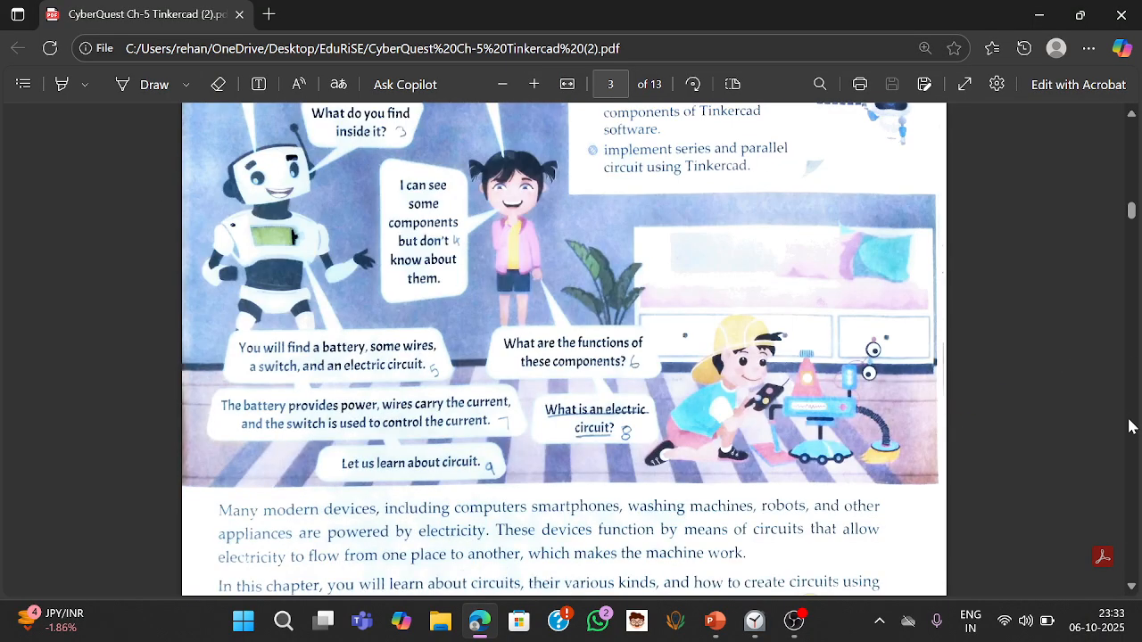
left_click(1130, 427)
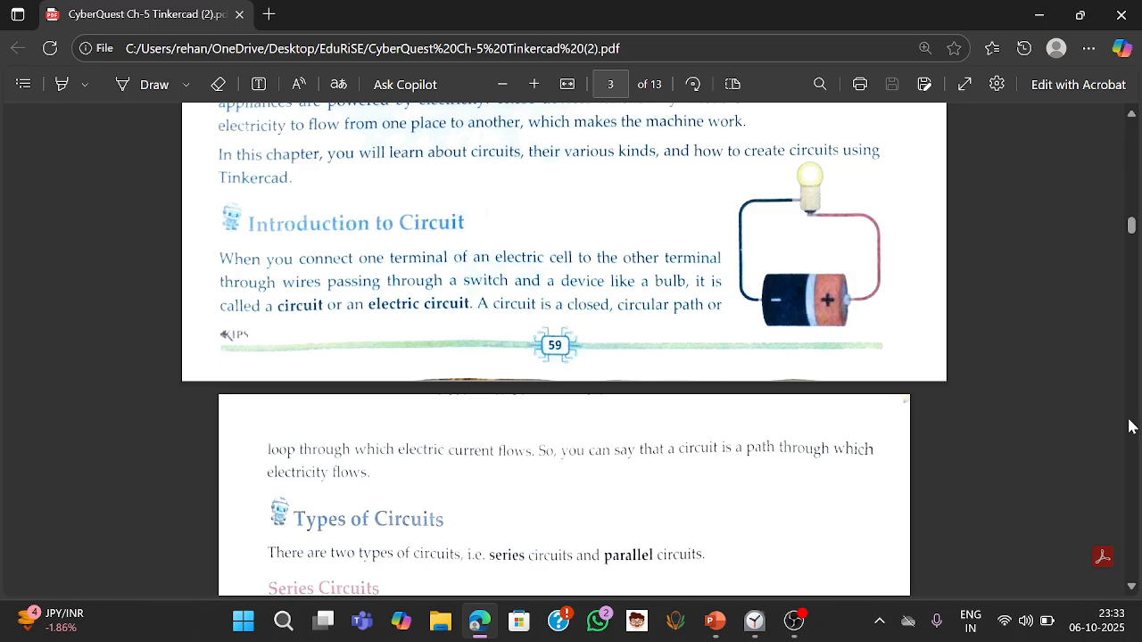
left_click(1130, 426)
left_click(1129, 426)
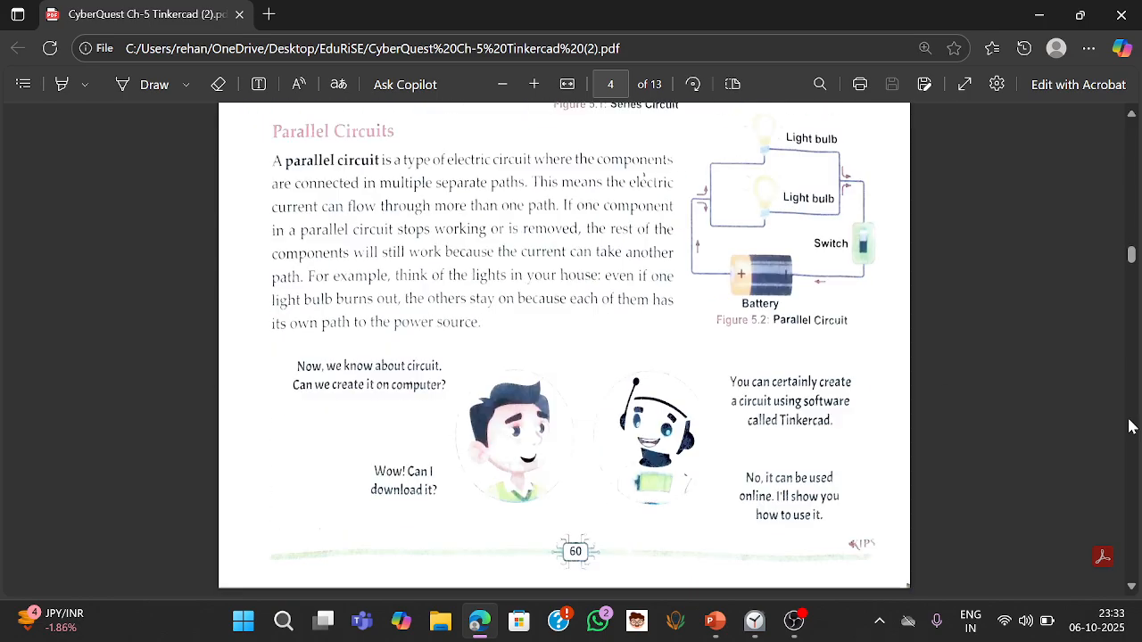
left_click(1129, 426)
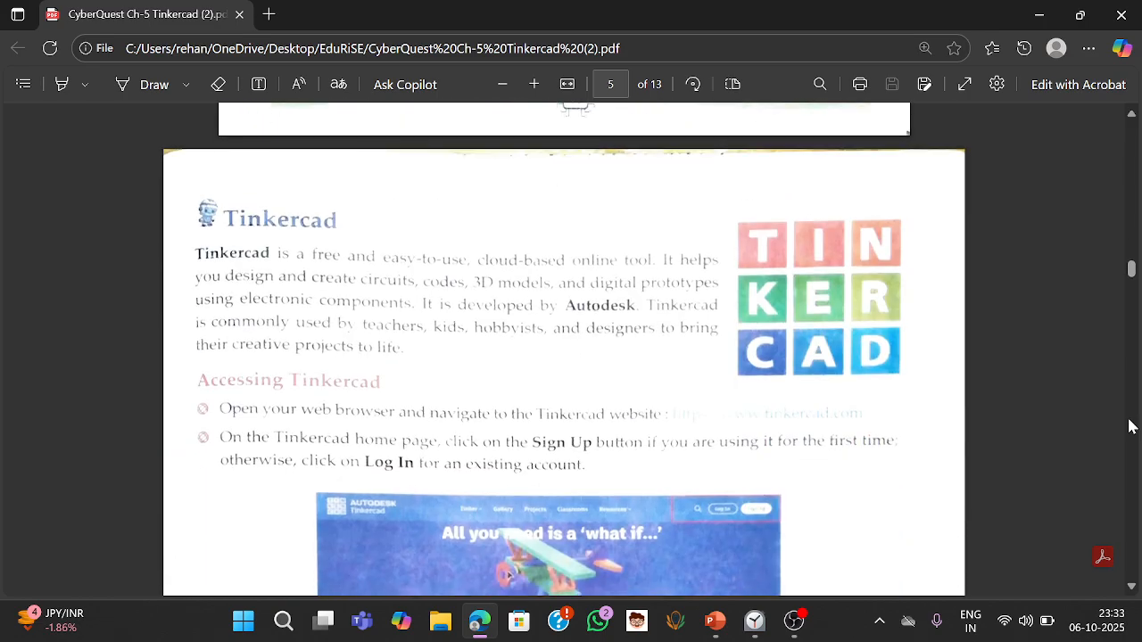
left_click(1129, 426)
left_click(1130, 427)
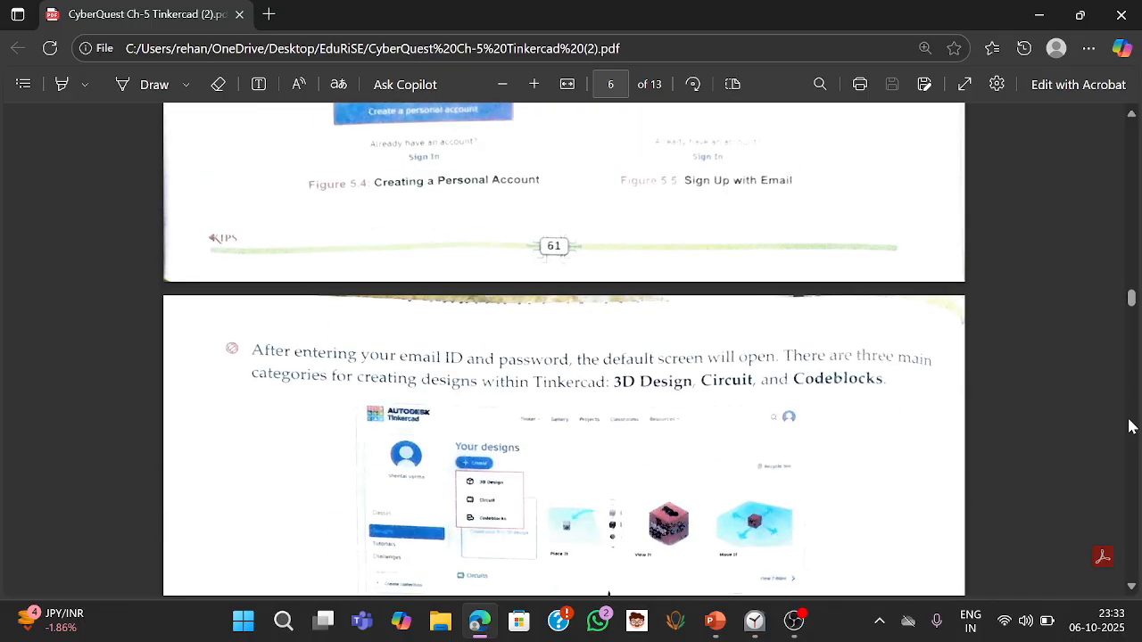
left_click(1130, 427)
left_click(1130, 427)
left_click(1130, 426)
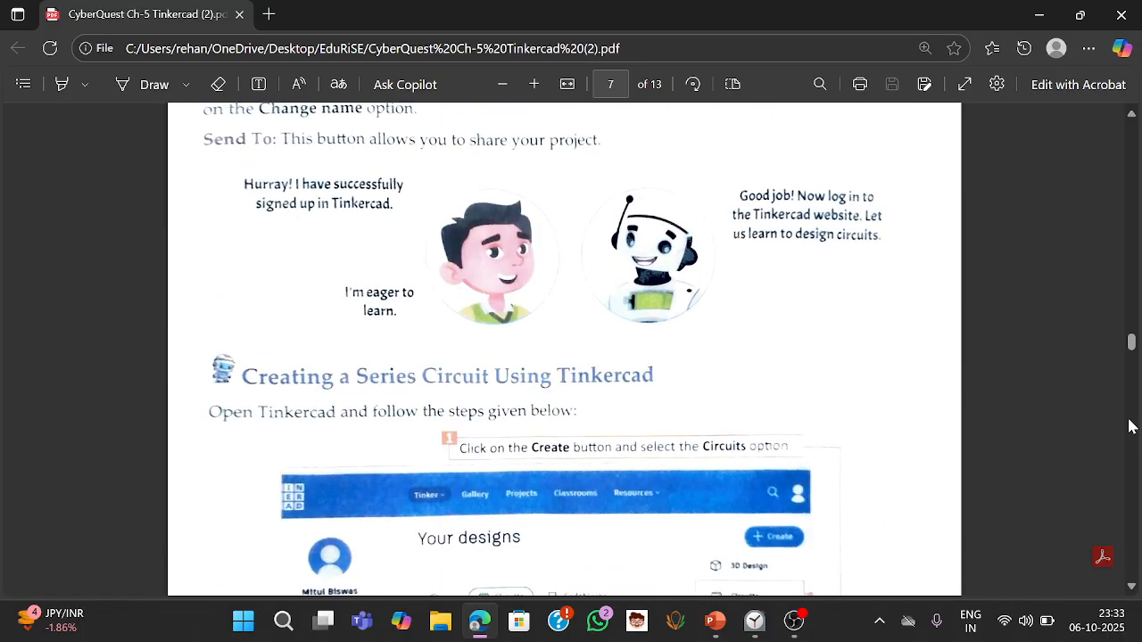
left_click(1129, 426)
left_click(1130, 426)
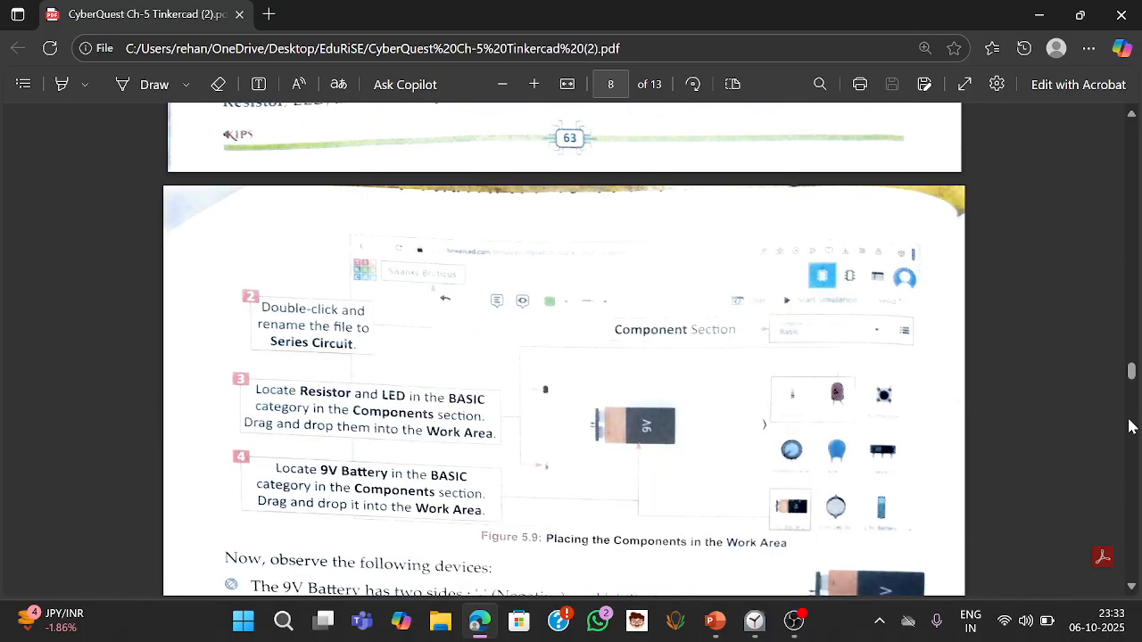
- Read through the connection, exercise and Lab Session pages describing the parallel circuit activity
left_click(1130, 548)
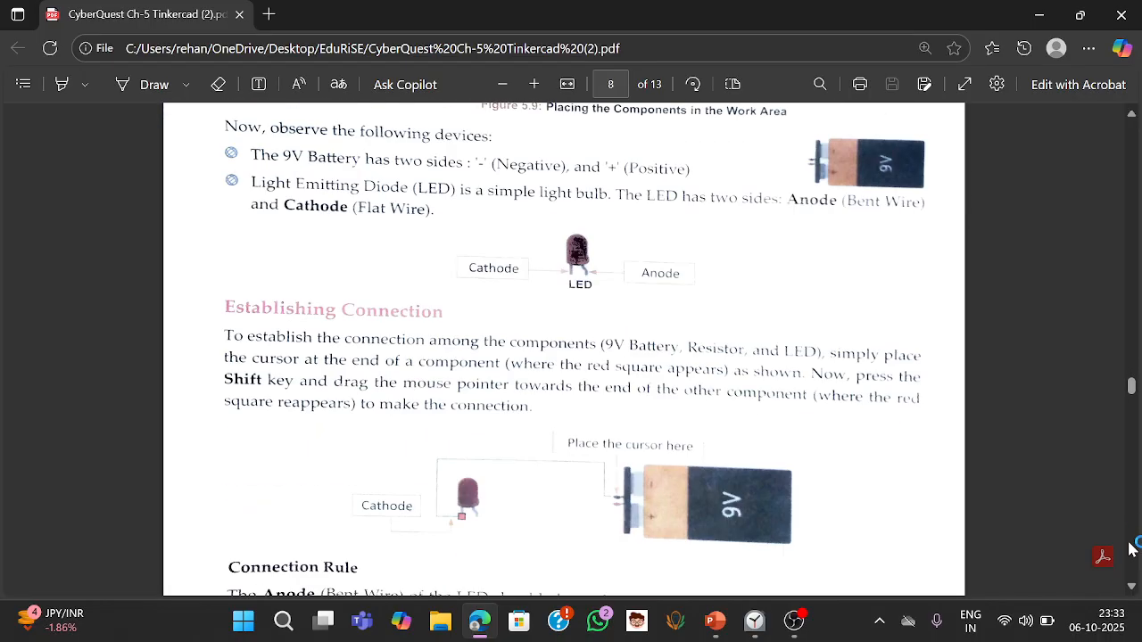
left_click(1129, 548)
left_click(1129, 548)
left_click(1129, 548)
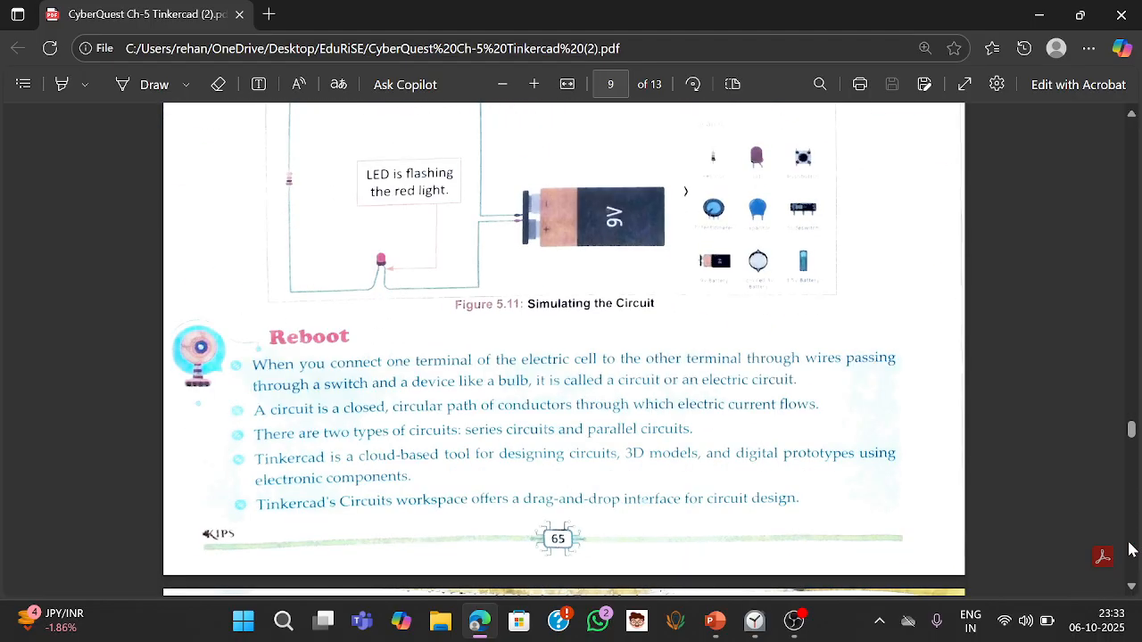
left_click(1129, 548)
left_click(1130, 548)
left_click(1130, 548)
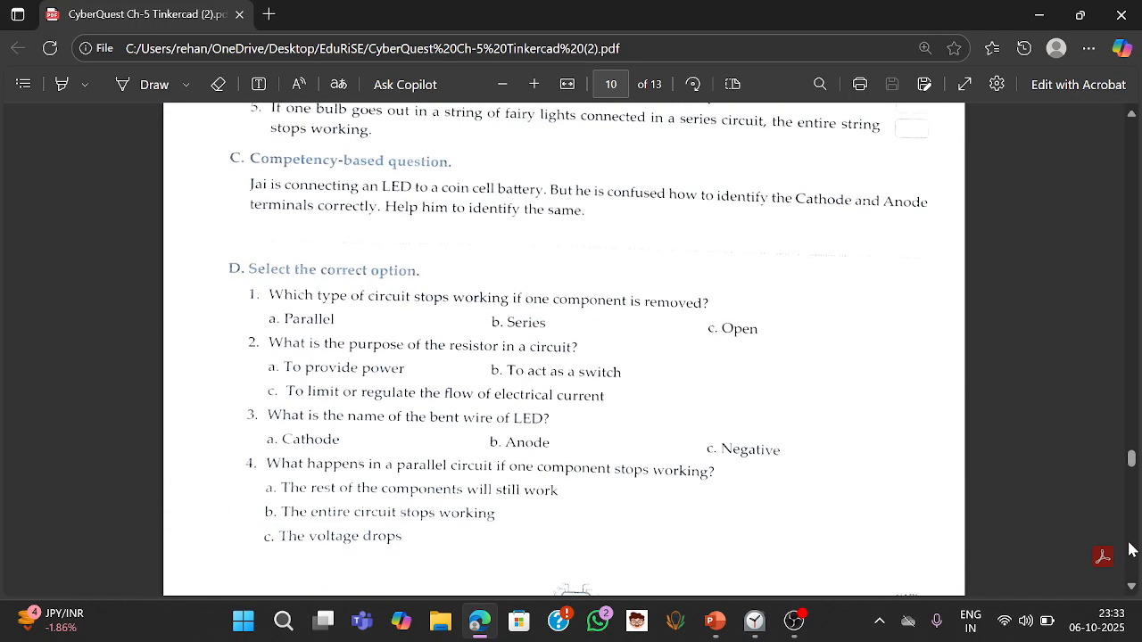
left_click(1130, 548)
left_click(1130, 548)
left_click(1130, 548)
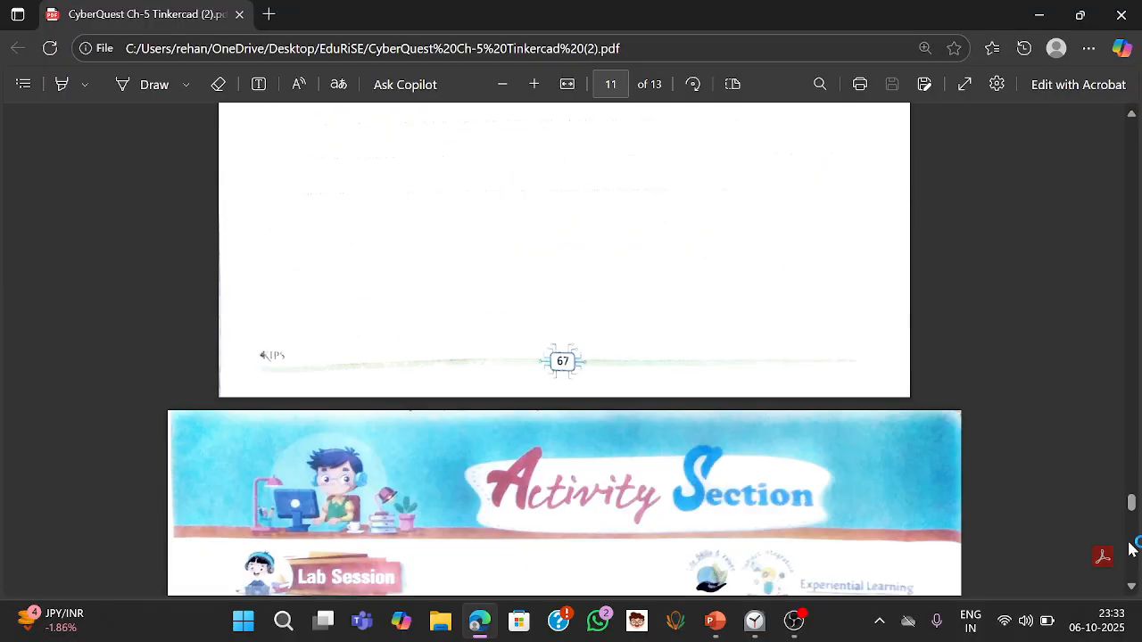
left_click(1130, 548)
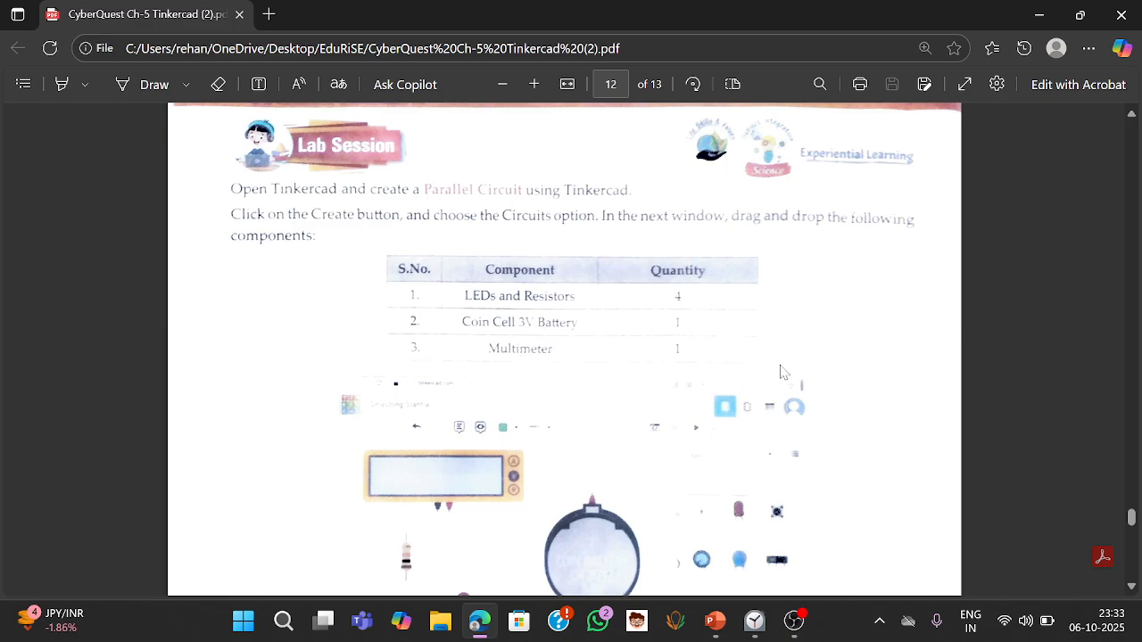
left_click(1132, 586)
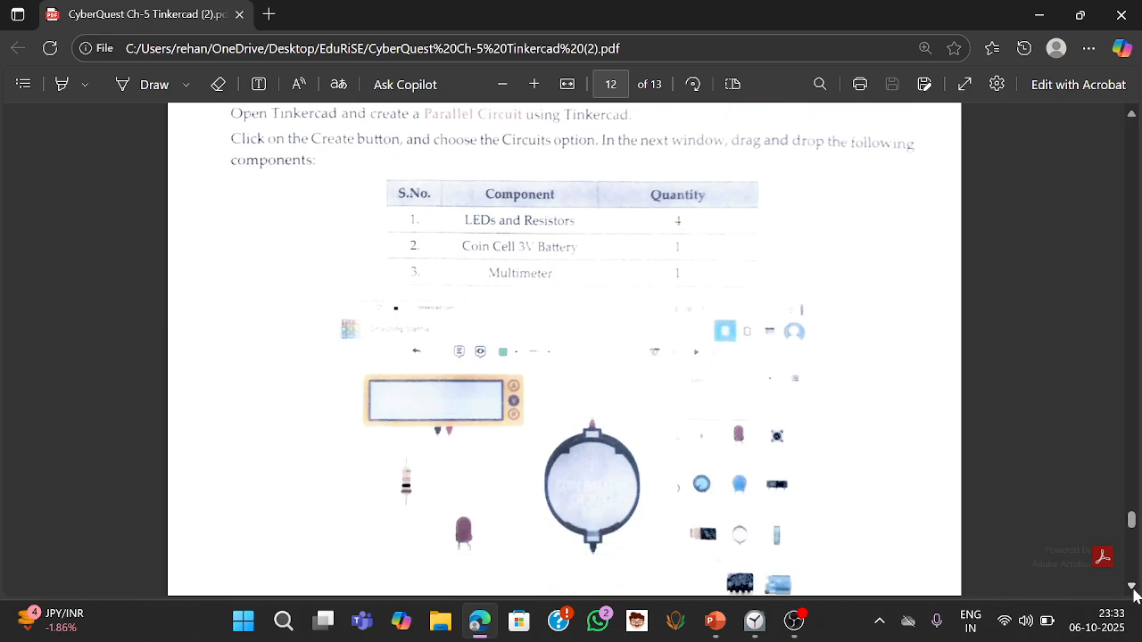
left_click_drag(1132, 586, 1132, 586)
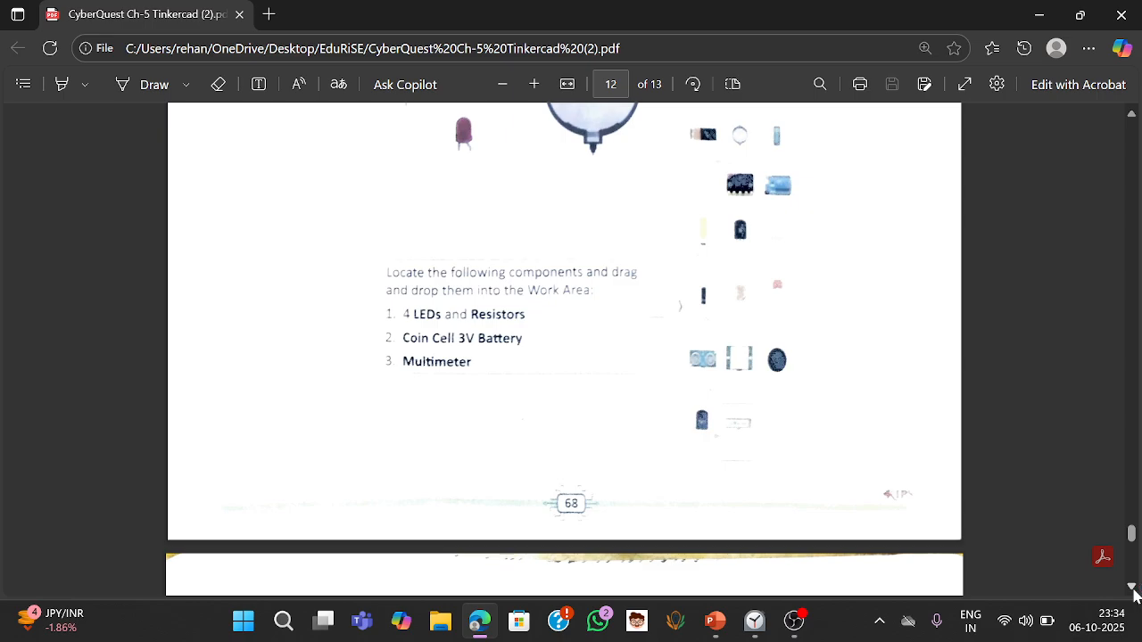
- Switch to the Clock app and start a 20-minute focus session shown in compact view
key("alt+Tab")
key("alt+Tab")
key("alt+Tab")
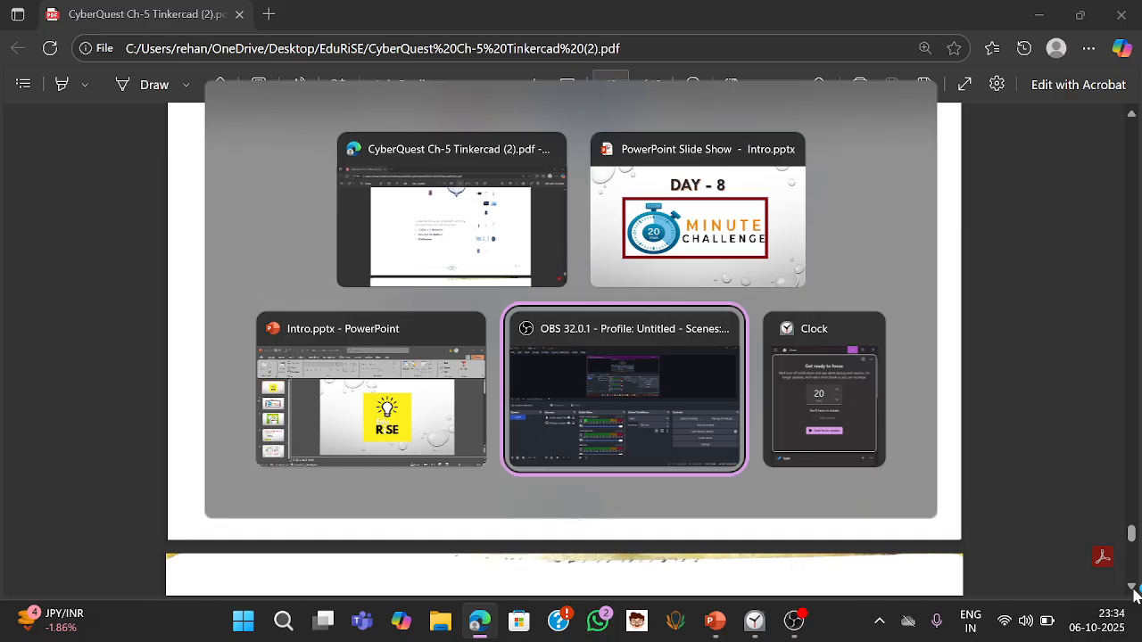
key("alt+Tab")
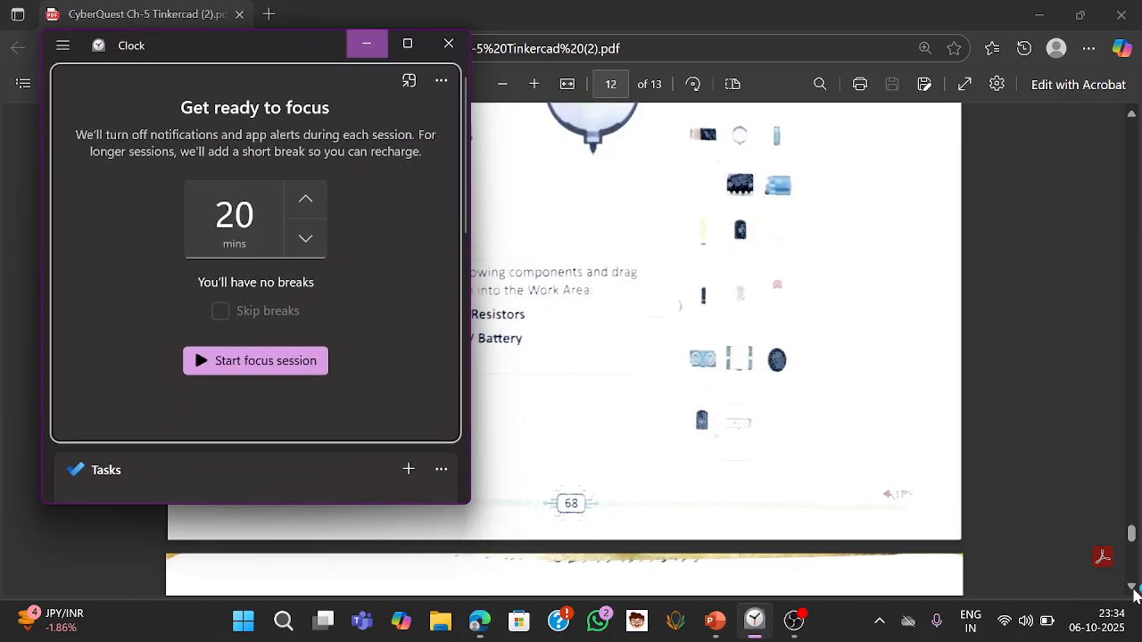
left_click(299, 375)
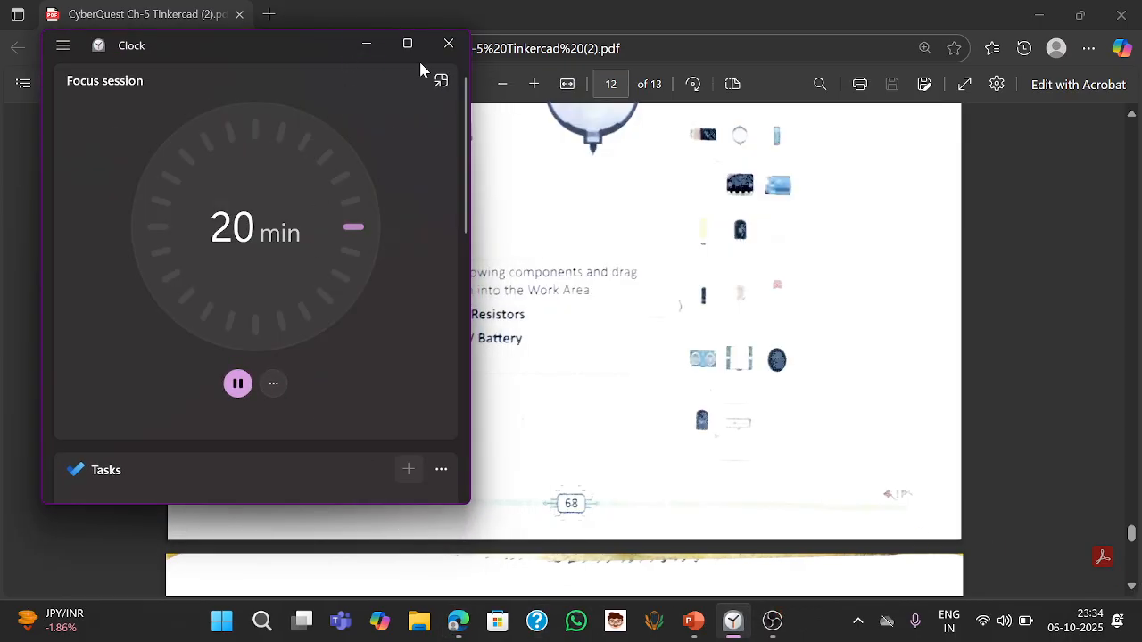
left_click(440, 81)
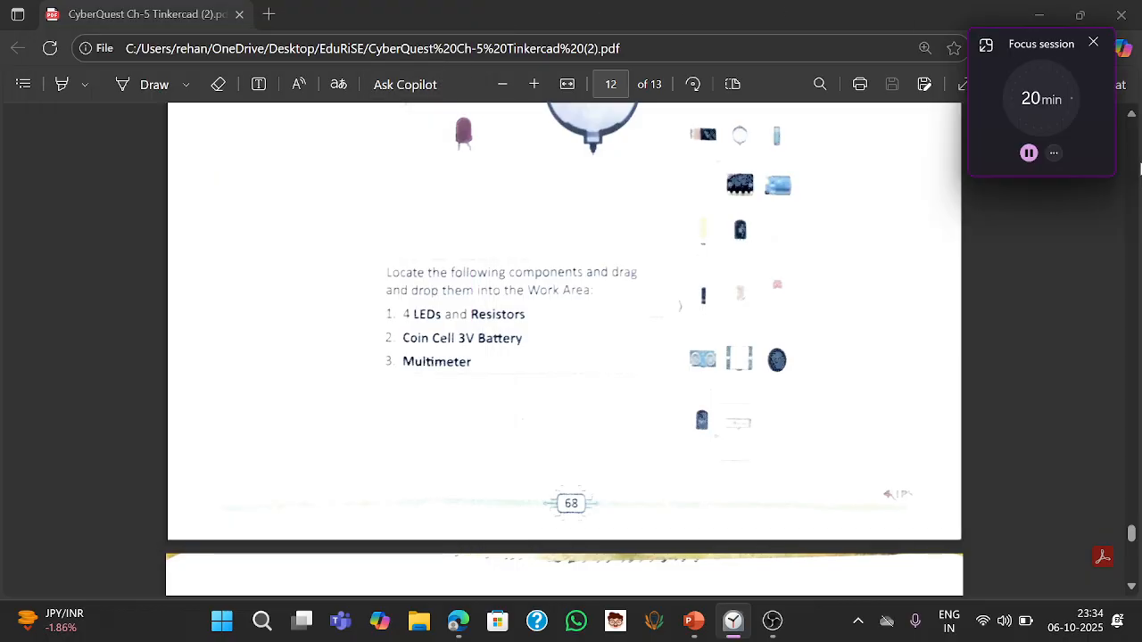
- Review the Lab Session instructions and component list for the parallel circuit in the PDF
left_click(1131, 116)
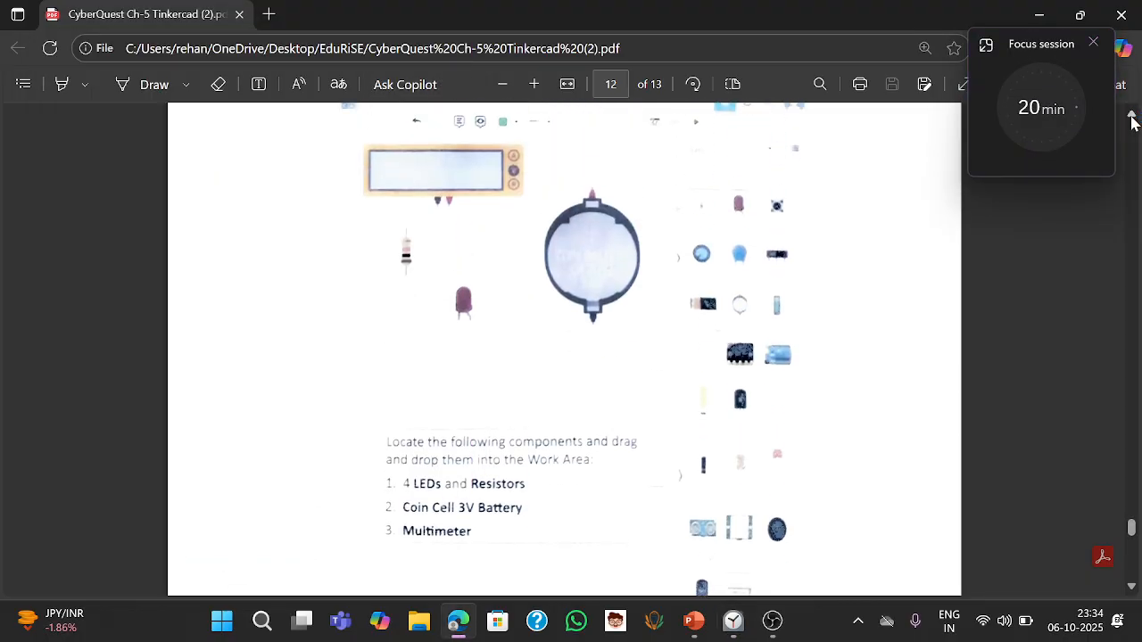
left_click(1131, 116)
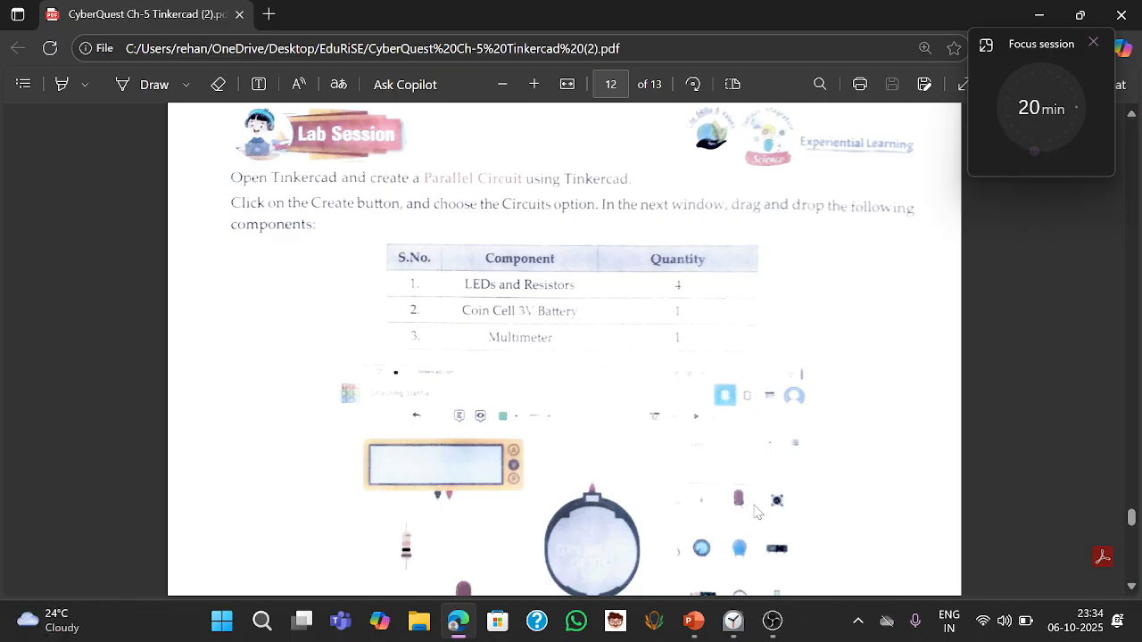
left_click(459, 623)
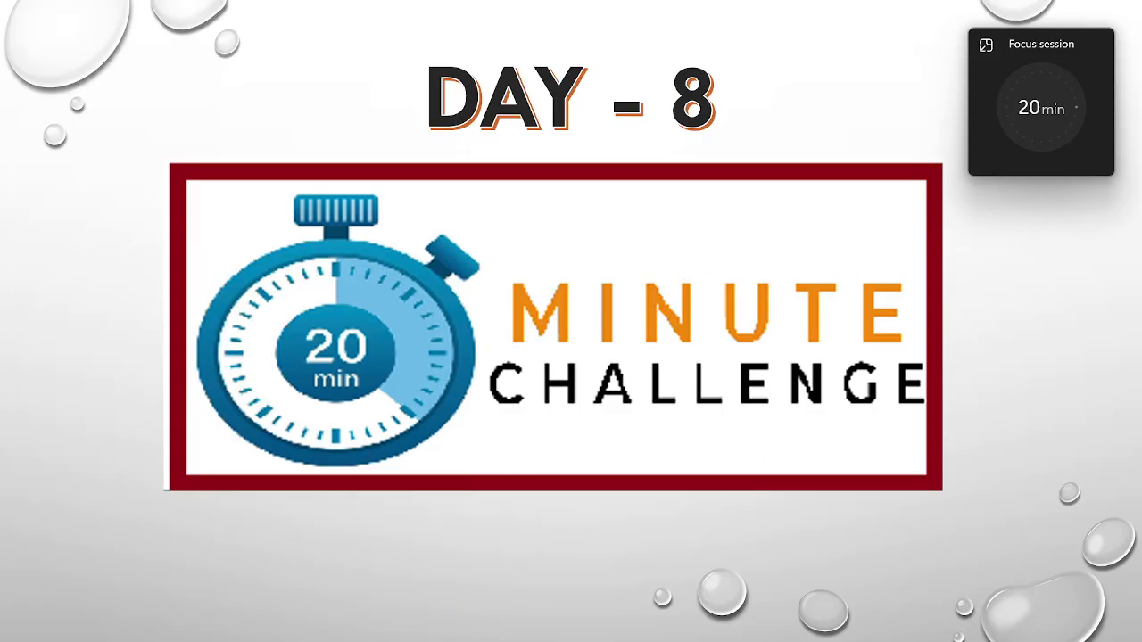
key("alt+Tab")
key("alt+Tab")
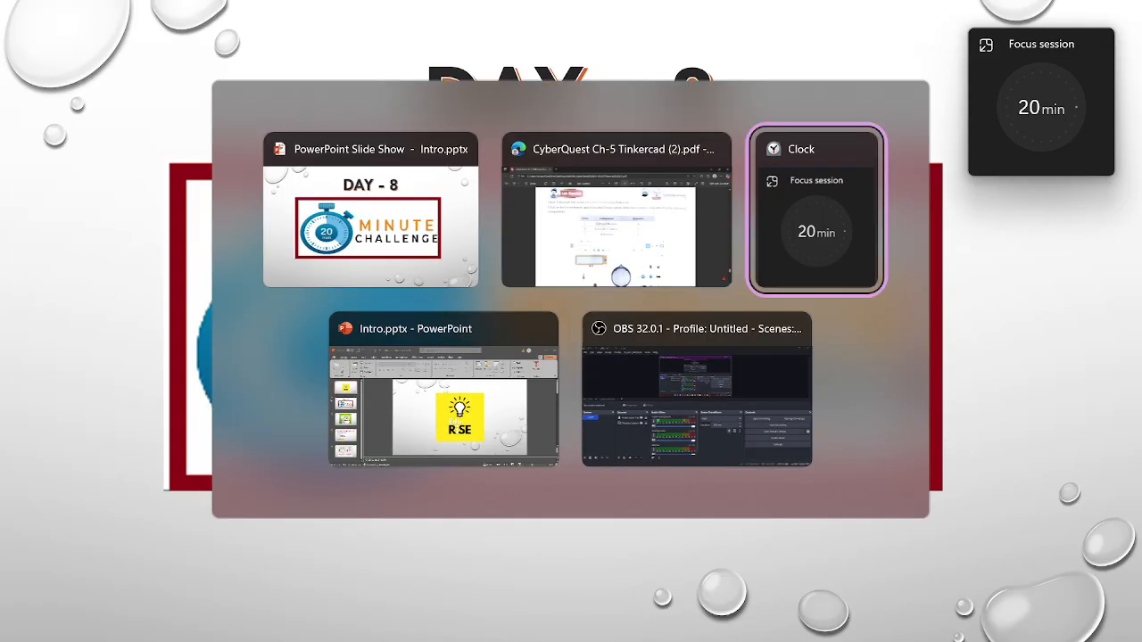
key("alt+Tab")
key("alt+Tab")
key("alt+Tab")
key("alt+Tab")
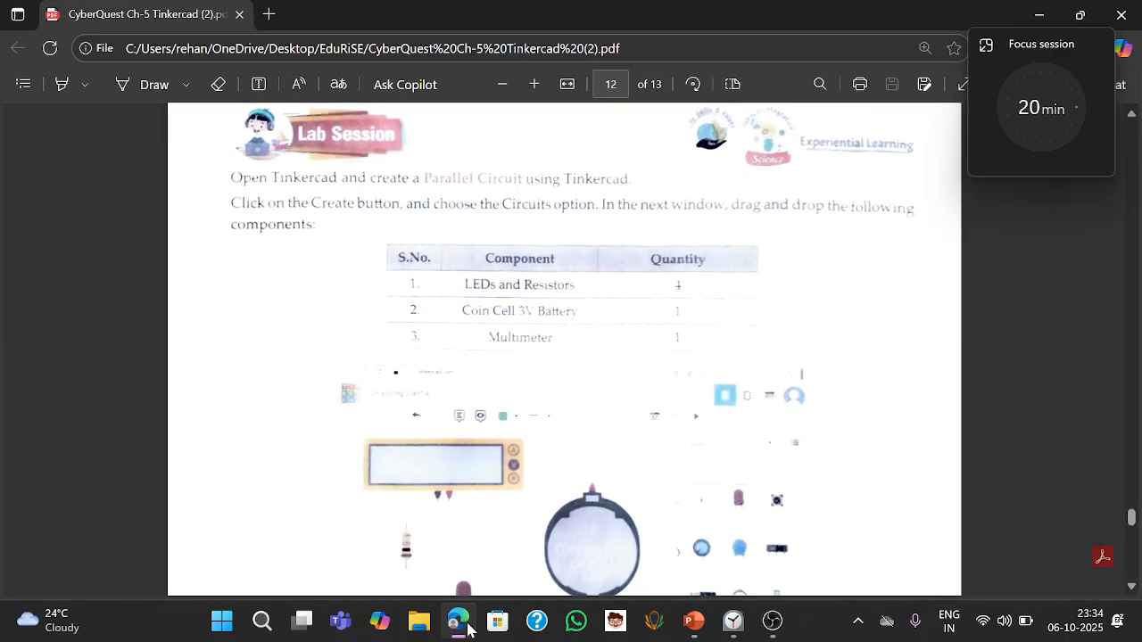
- In a new browser tab, search for tinkercad and open the Tinkercad website
left_click(274, 16)
type("tinker")
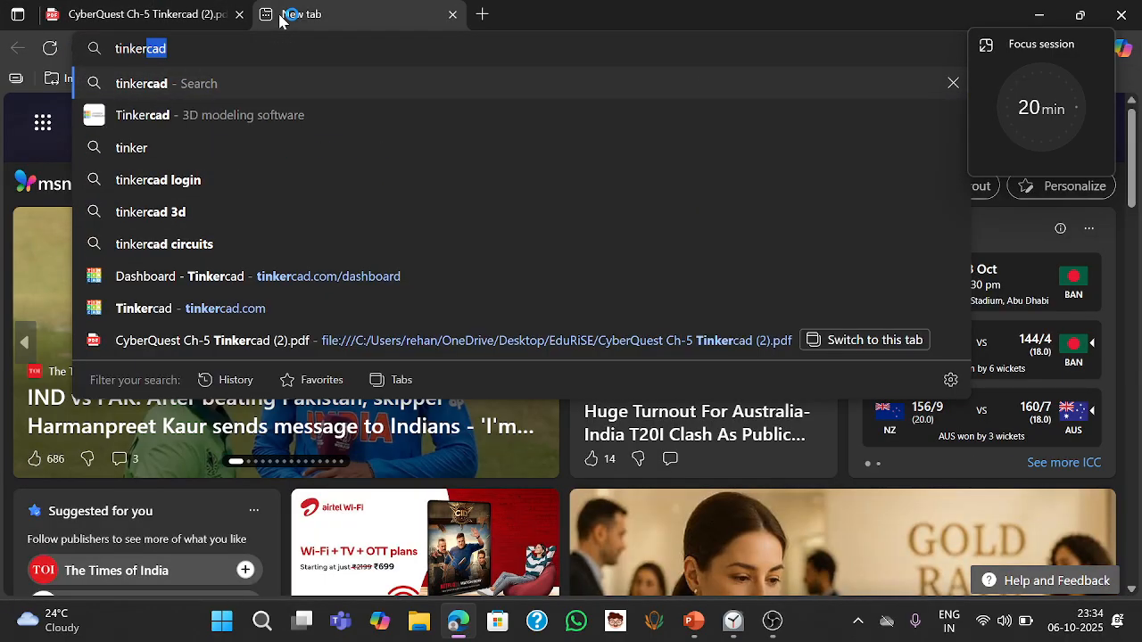
key("Return")
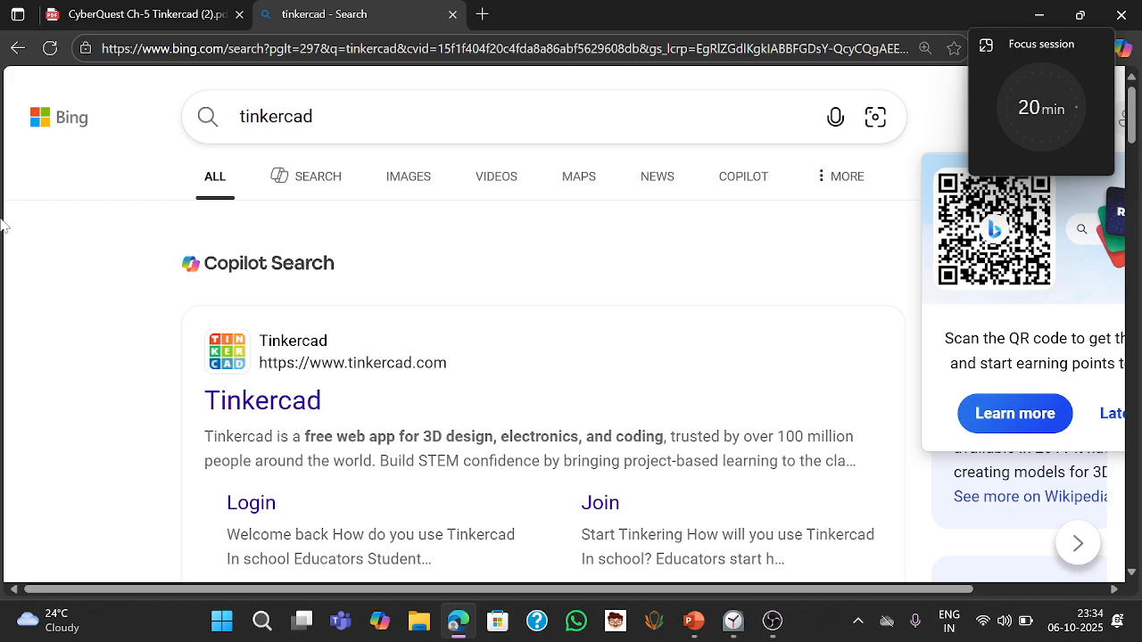
left_click(279, 410)
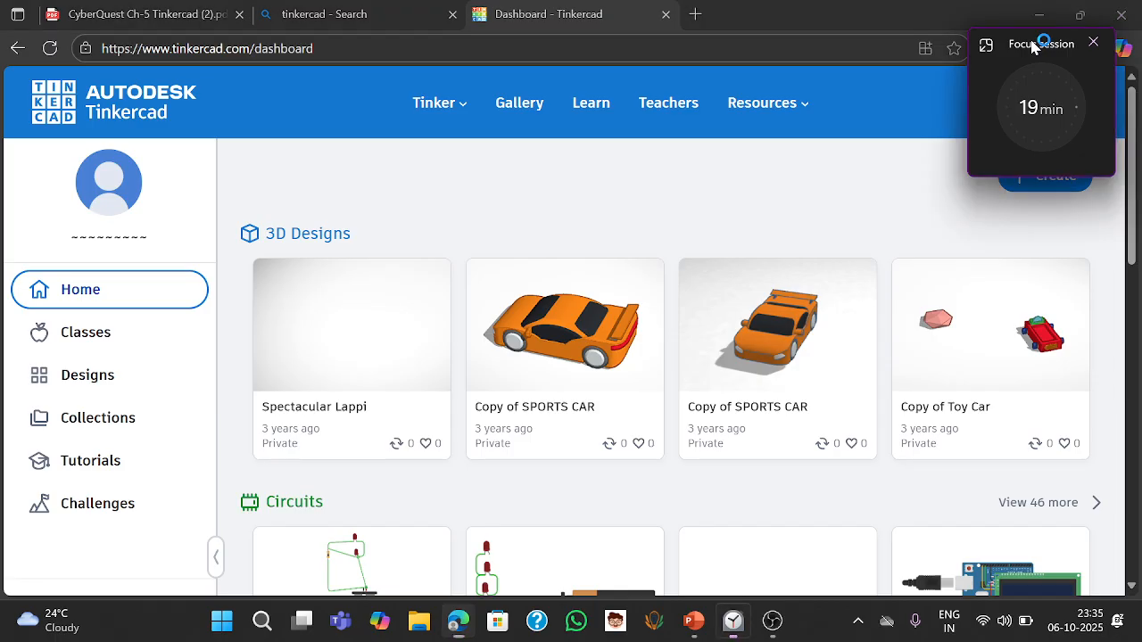
- Create a new Circuits design from the Tinkercad dashboard
left_click_drag(1029, 41, 1131, 360)
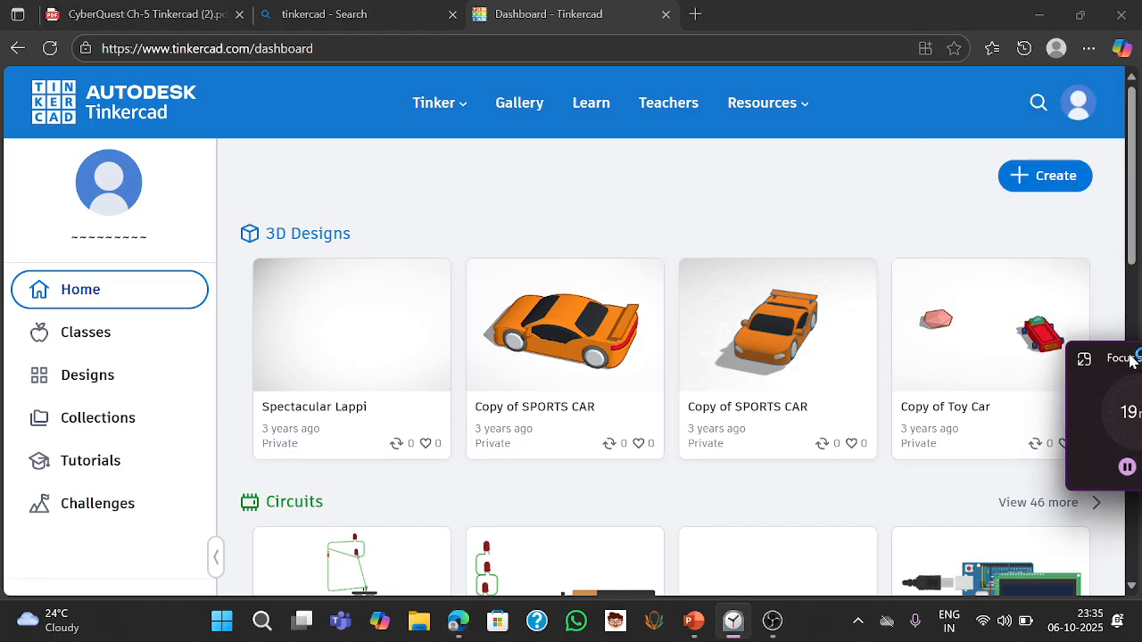
left_click(1040, 179)
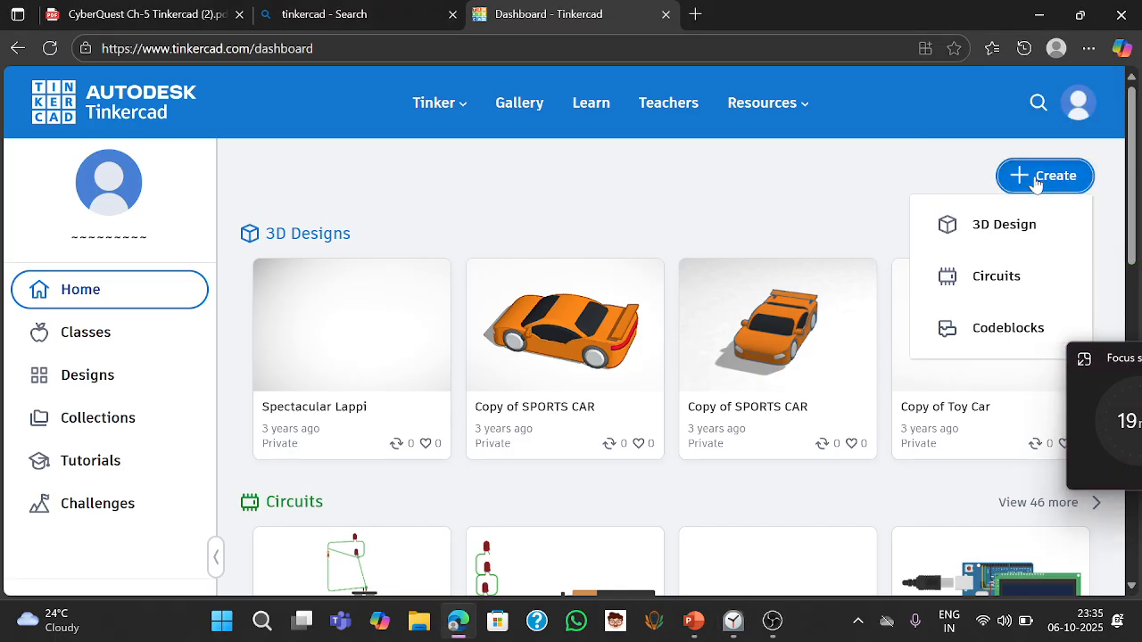
left_click(990, 291)
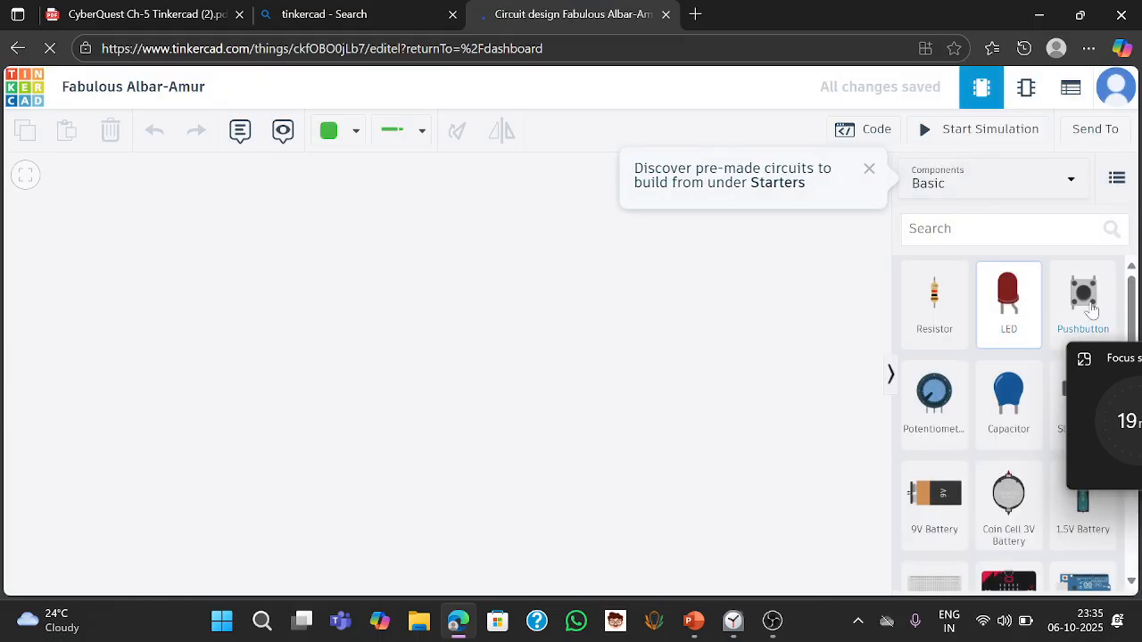
left_click(1120, 362)
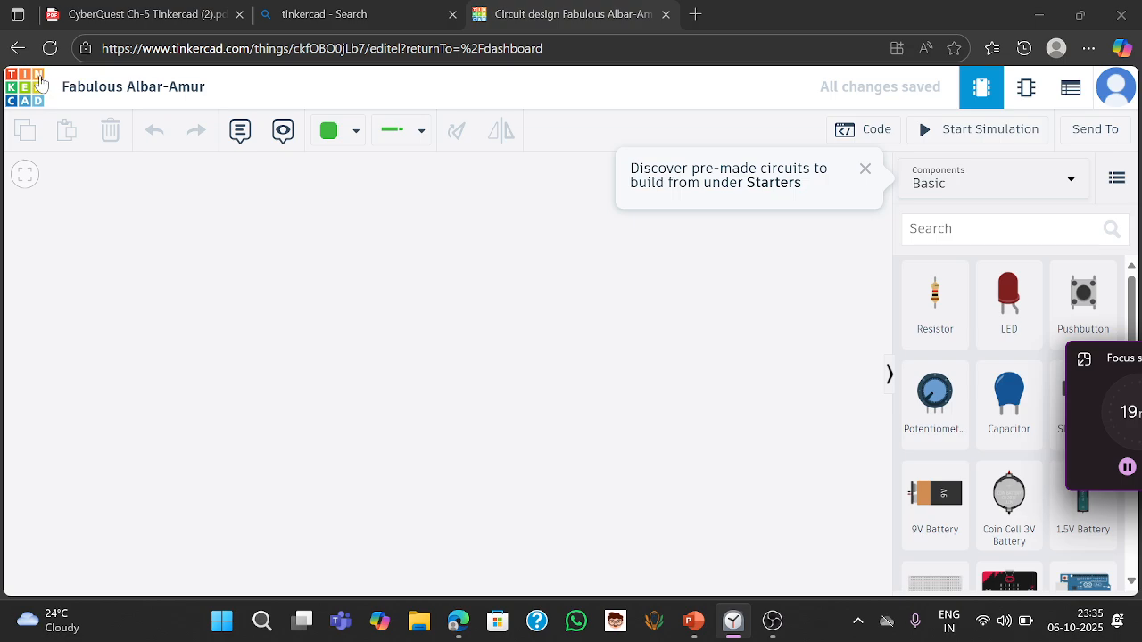
- Rename the circuit design as Lab session
left_click(130, 86)
right_click(126, 88)
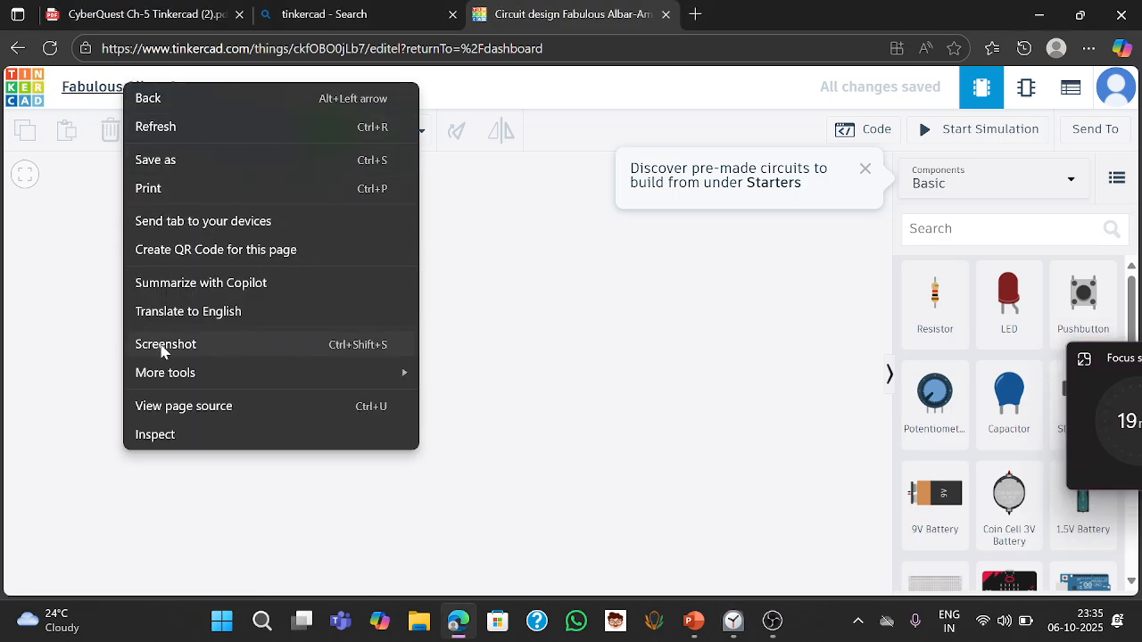
left_click(99, 89)
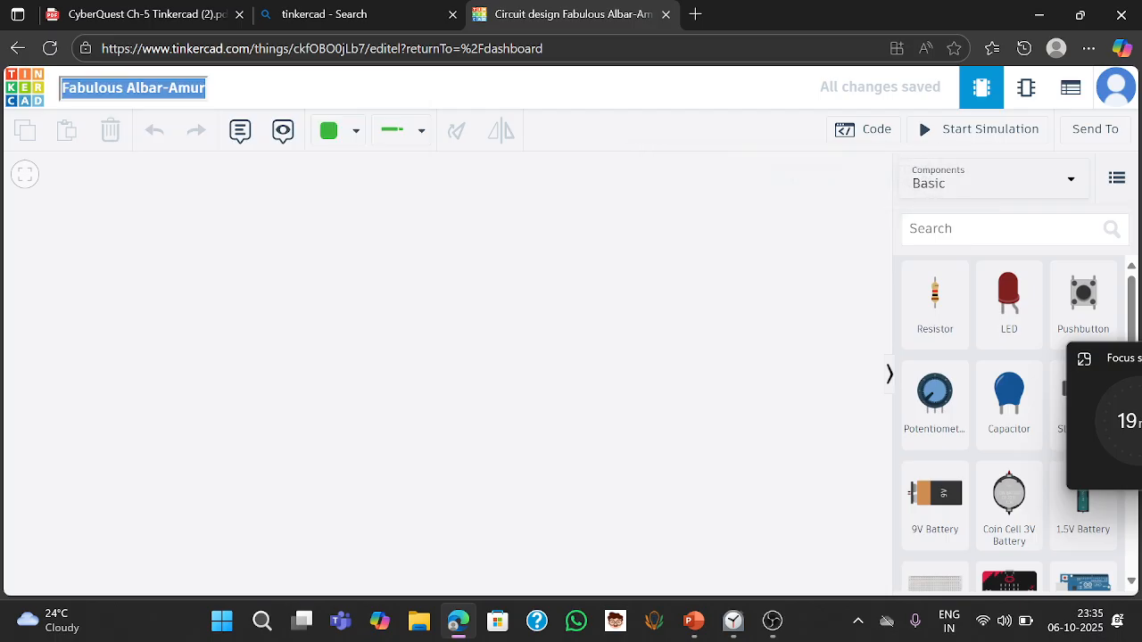
type("Lab se")
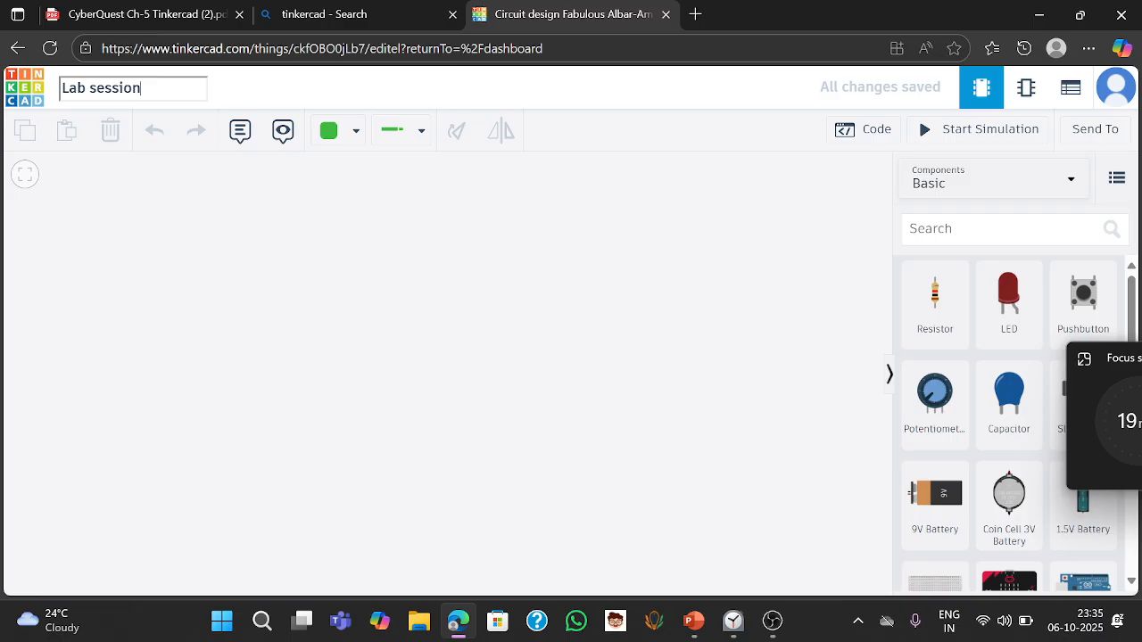
type("ssion")
key("Return")
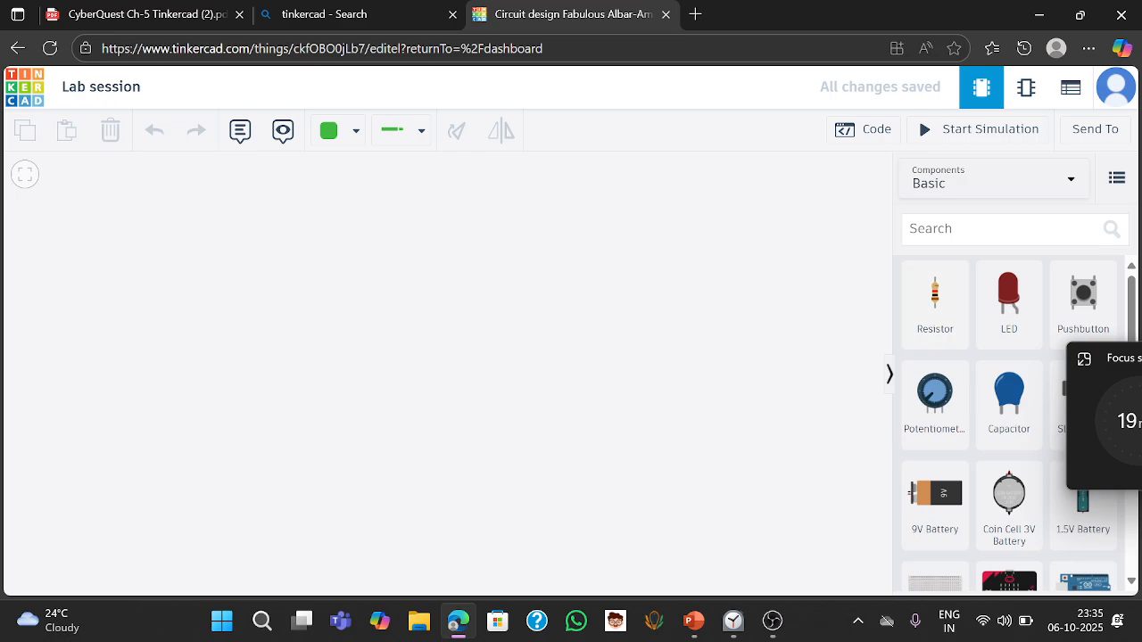
- Place a Coin Cell 3V Battery in the middle of the work area and rotate it to lie horizontally
left_click(999, 229)
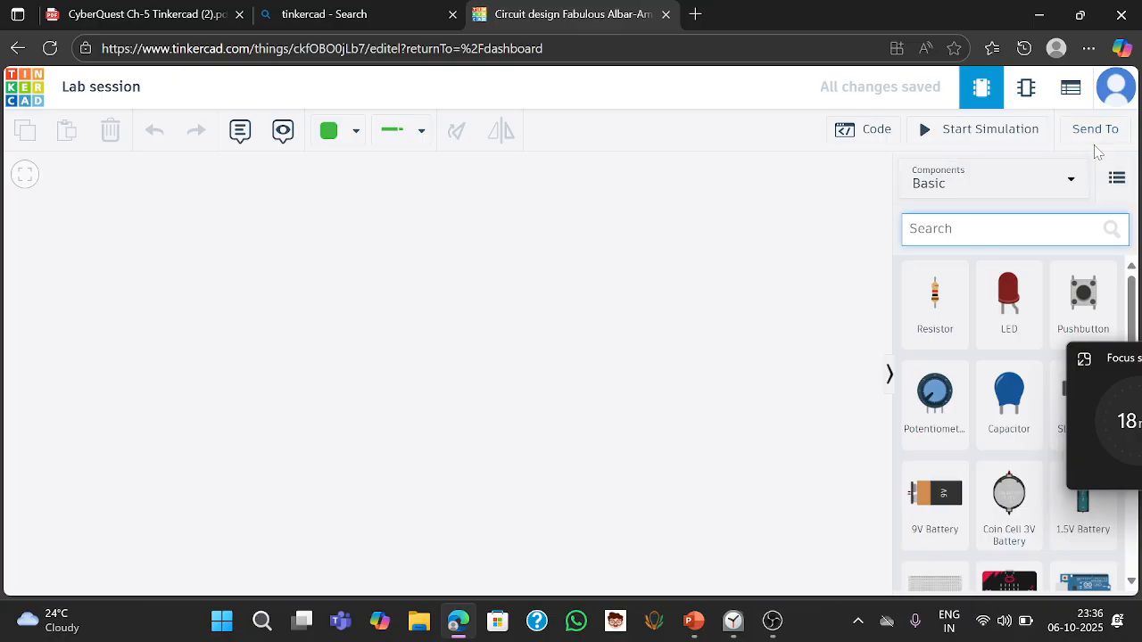
left_click(1003, 513)
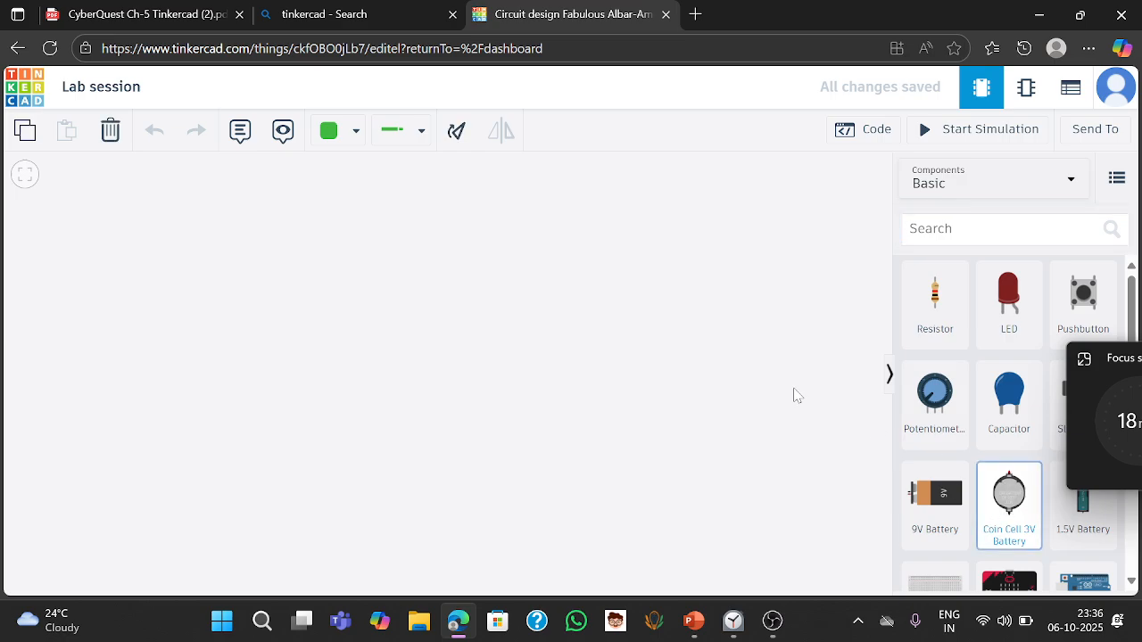
left_click(466, 301)
left_click_drag(466, 300, 463, 450)
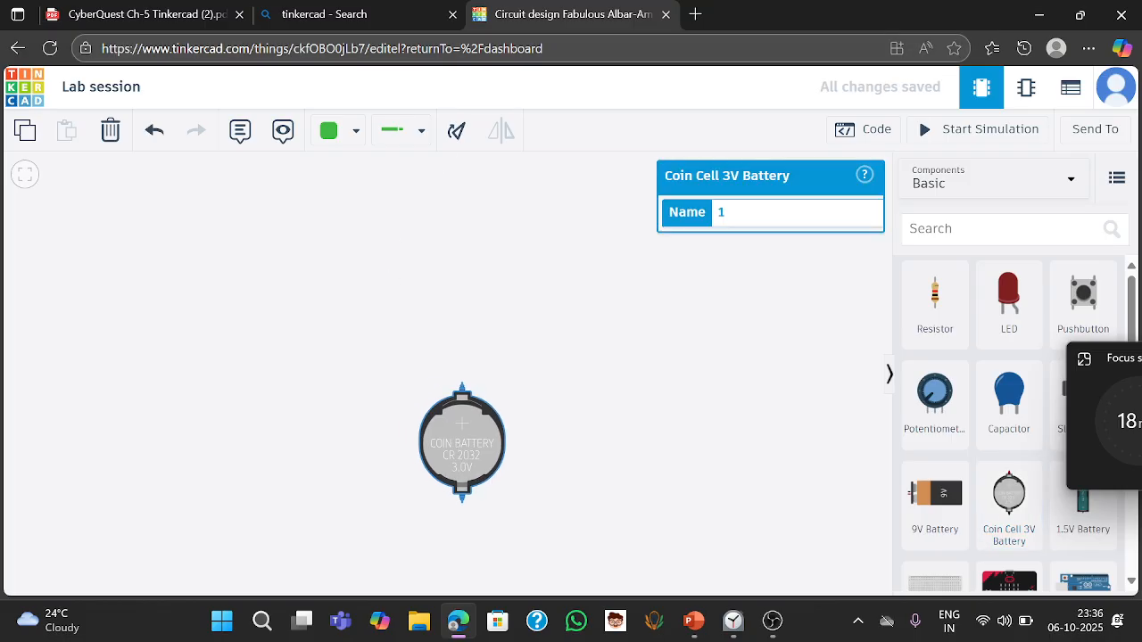
left_click(455, 134)
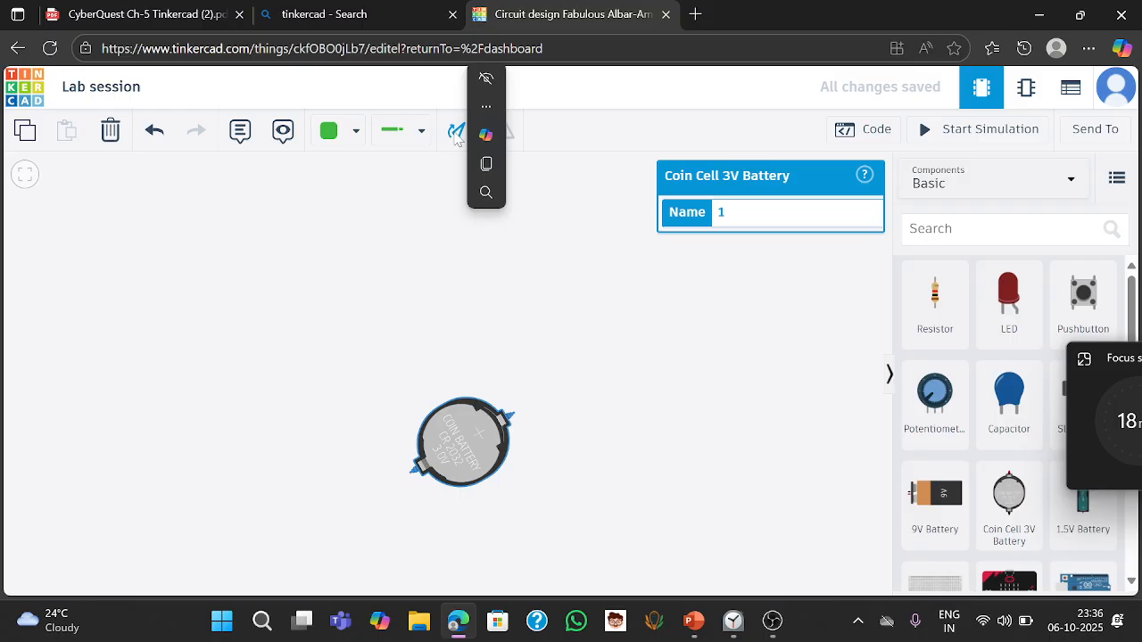
left_click(455, 134)
left_click(694, 439)
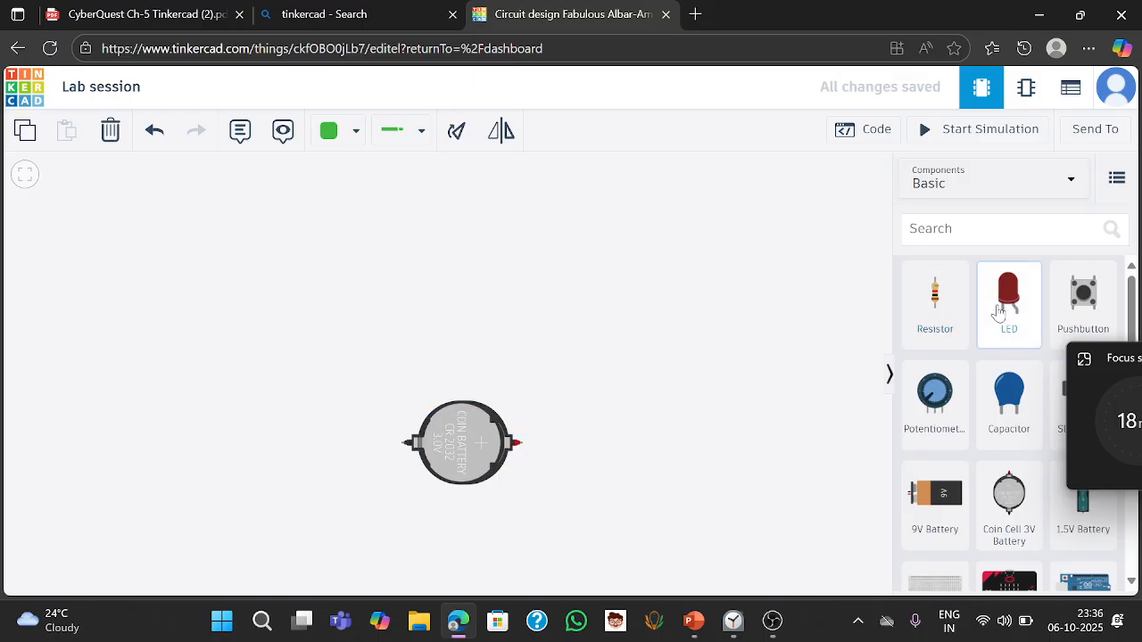
- Place three red LEDs stacked vertically above the battery
left_click_drag(1000, 309, 469, 353)
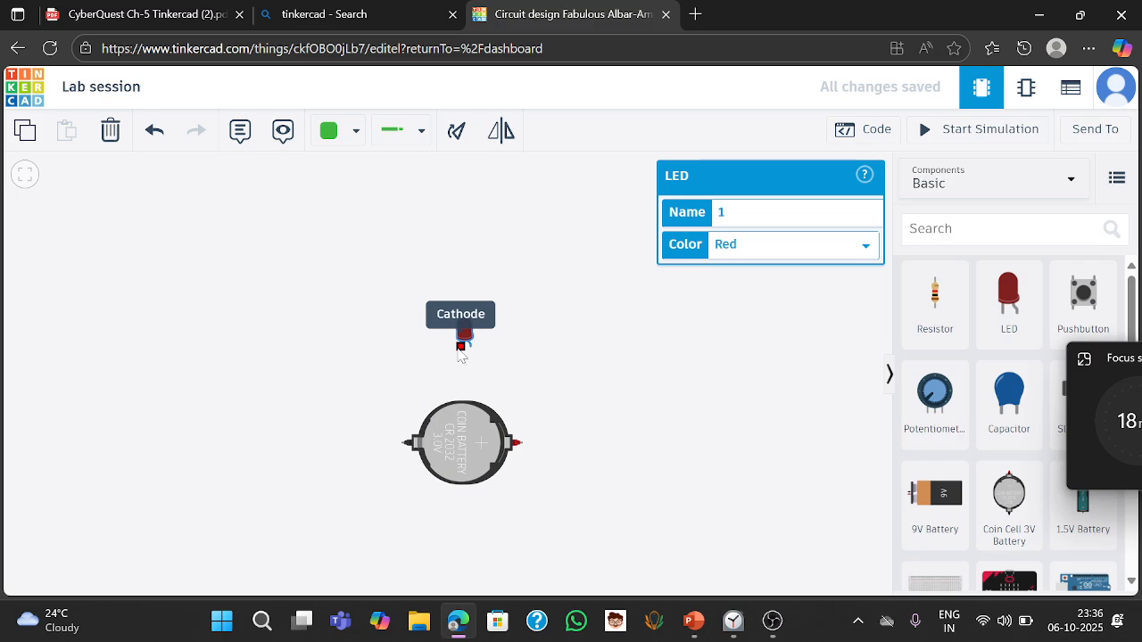
left_click(590, 386)
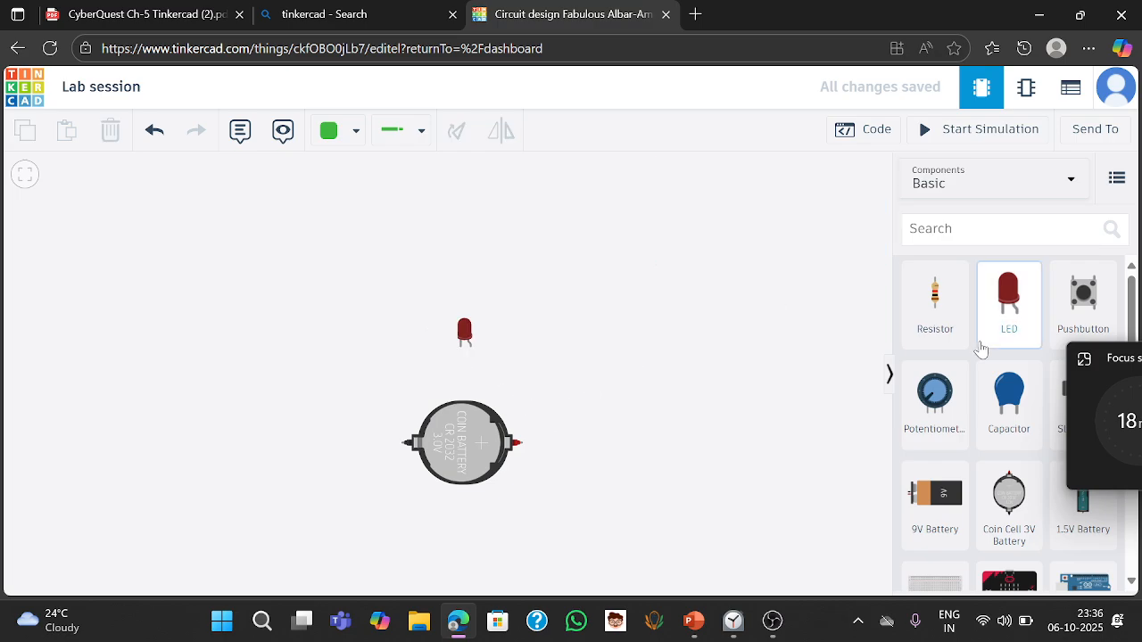
left_click_drag(1008, 303, 465, 294)
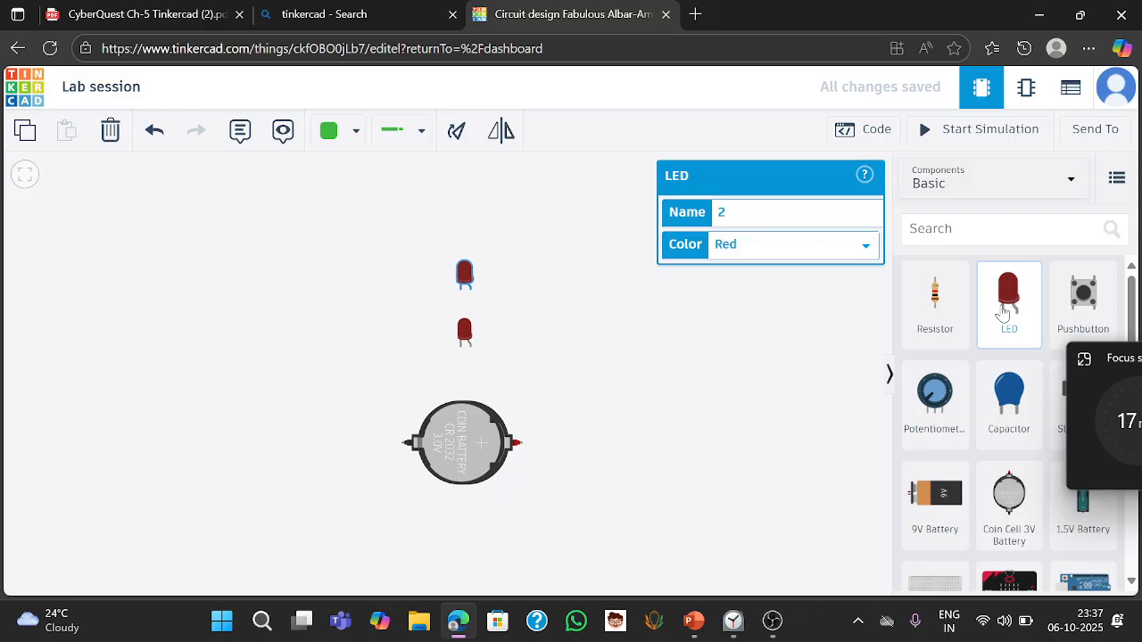
left_click_drag(1006, 304, 464, 244)
left_click(759, 330)
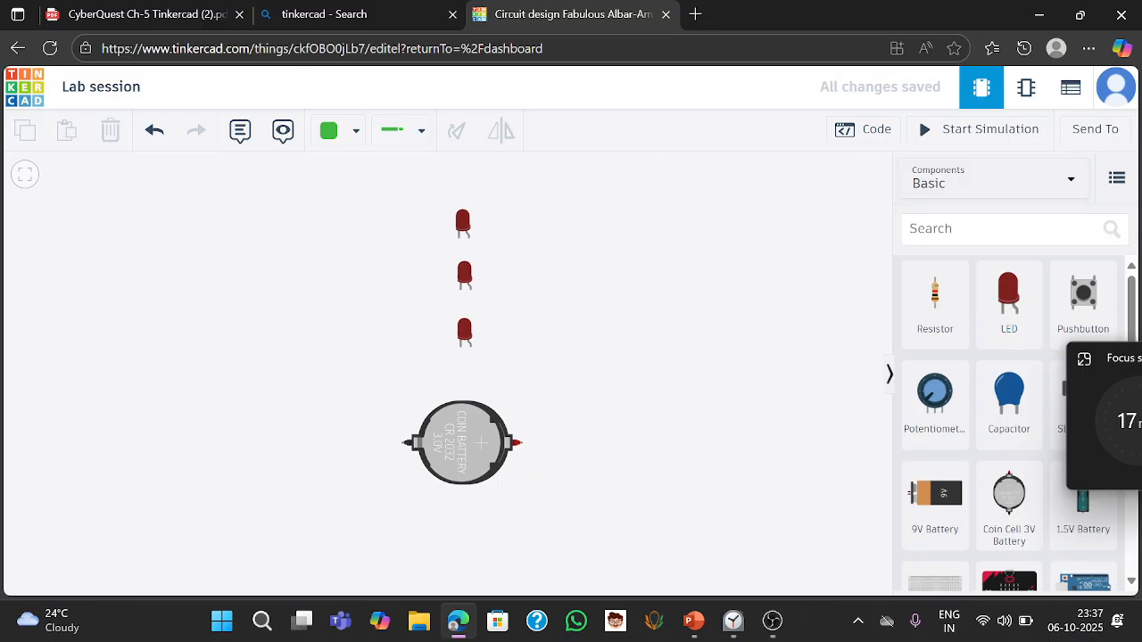
- Search the components for resistor and place one left of the lowest LED, rotated horizontally
left_click(982, 230)
type("res")
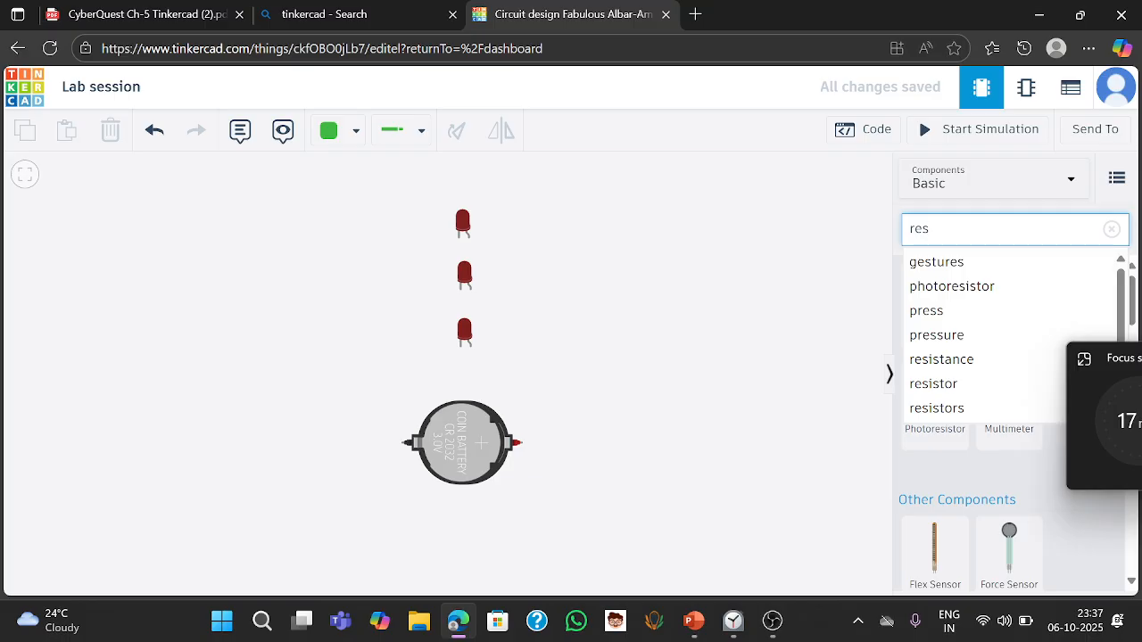
type("i")
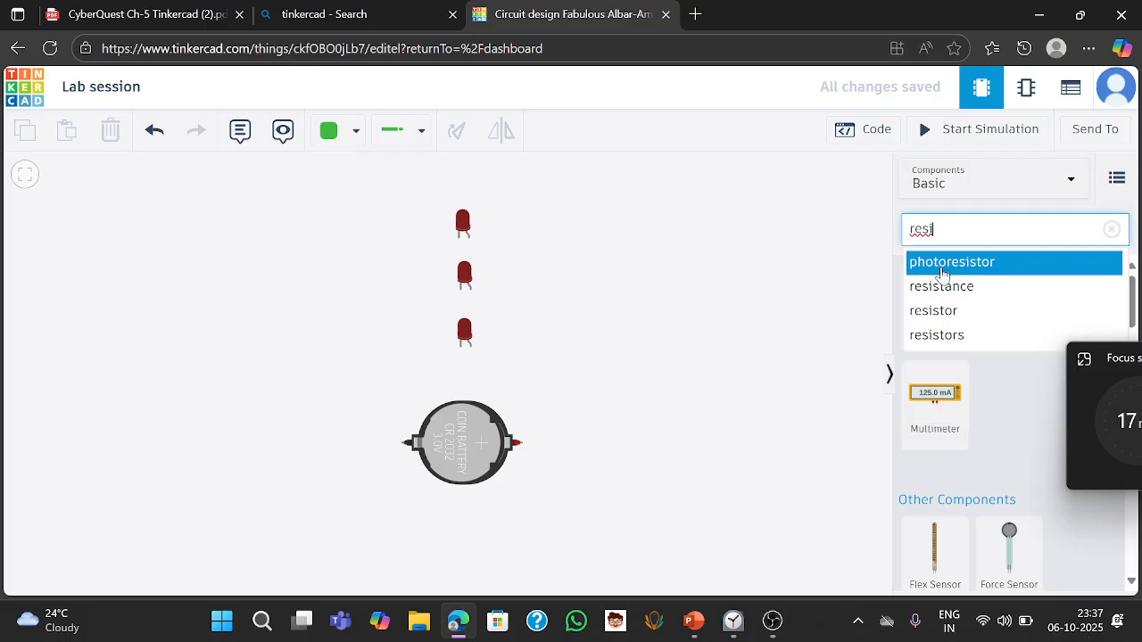
left_click(943, 314)
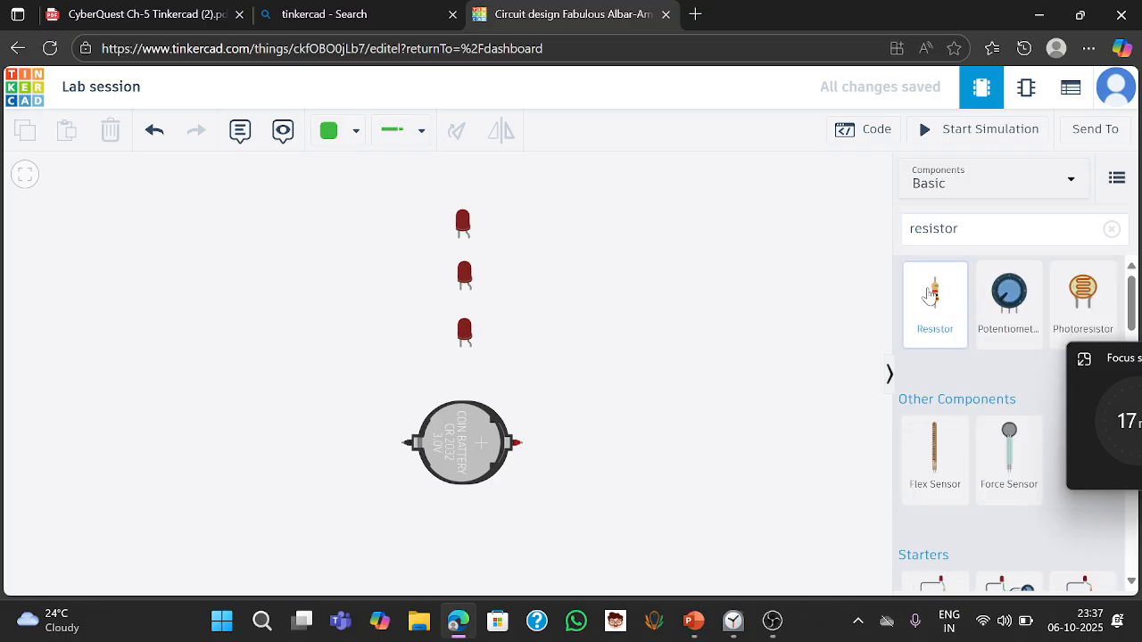
left_click_drag(944, 329, 366, 349)
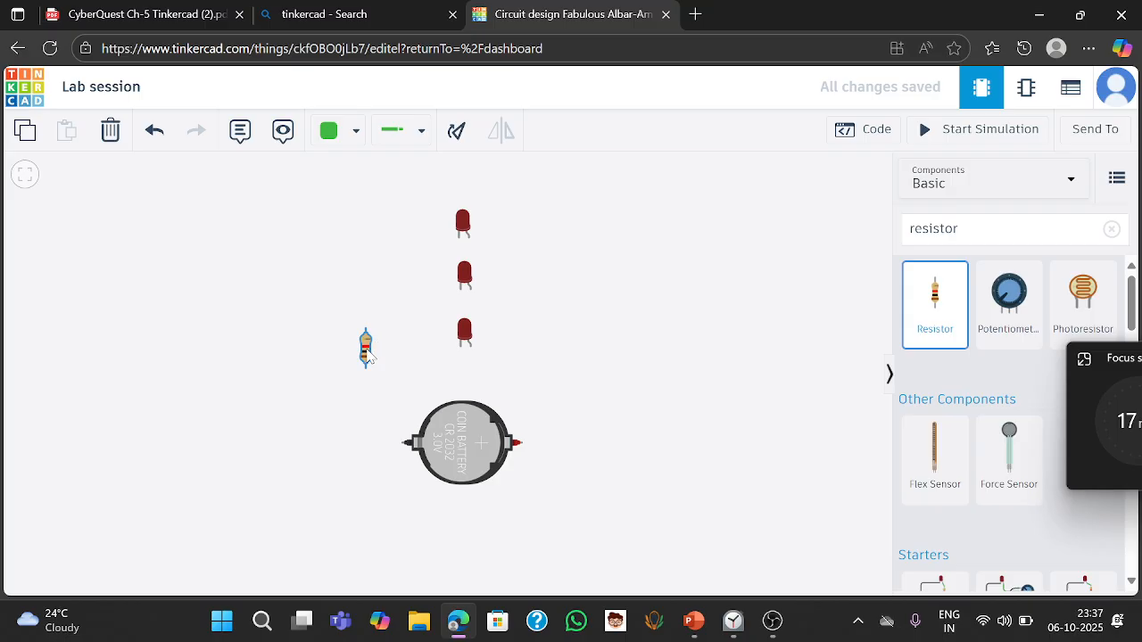
left_click(456, 132)
left_click(457, 133)
left_click(457, 133)
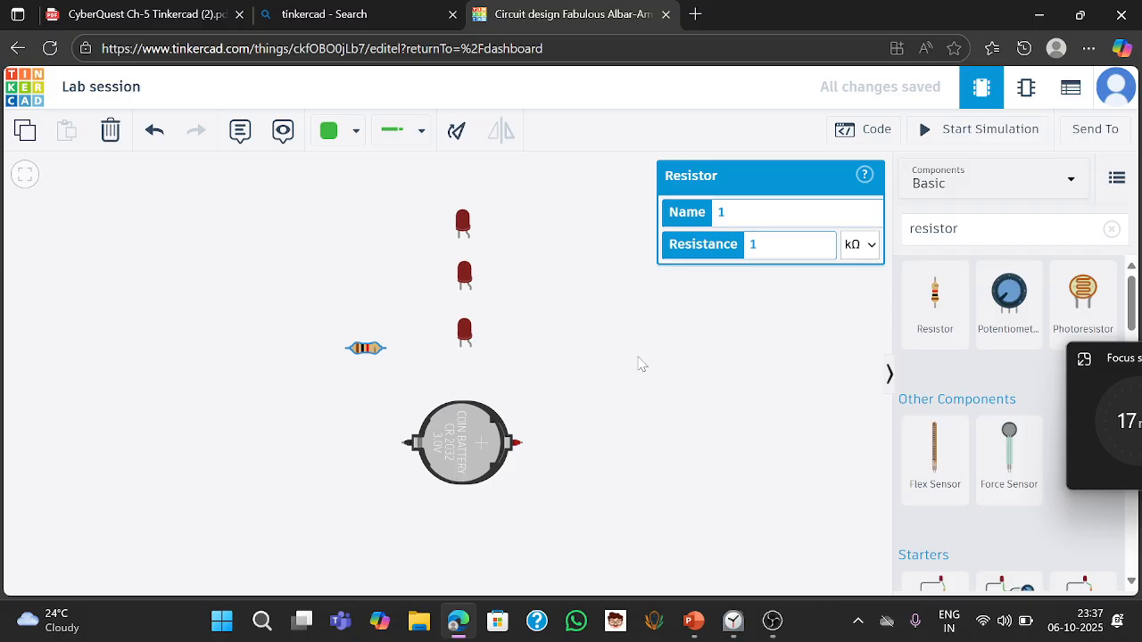
- Add two more horizontal resistors left of the two upper LEDs
left_click_drag(935, 294, 373, 304)
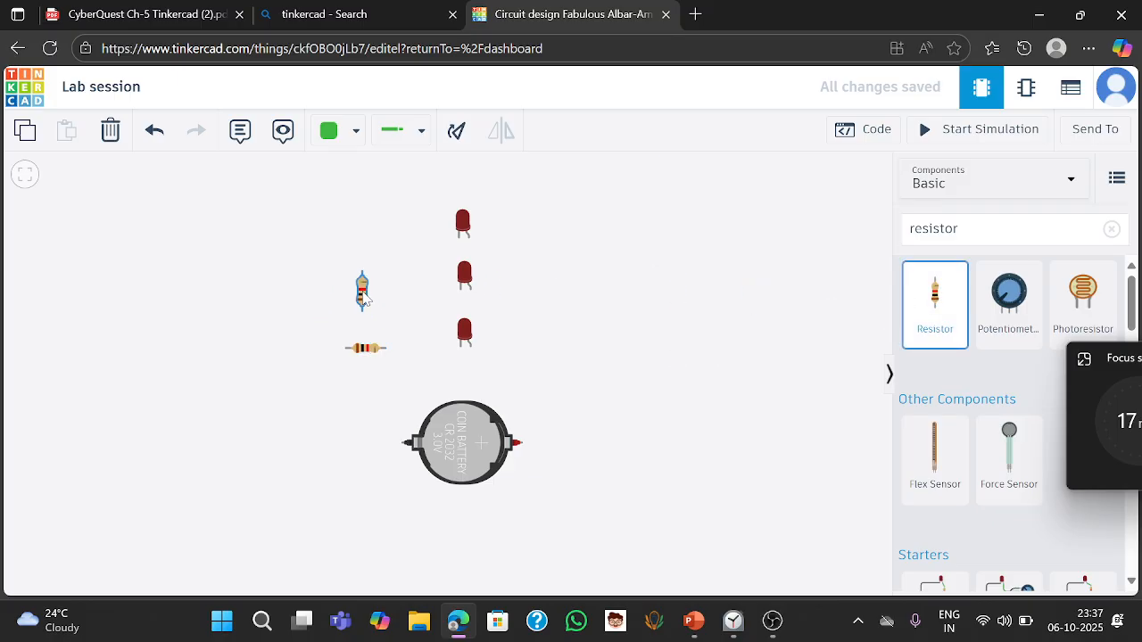
left_click(459, 132)
left_click(469, 131)
left_click(468, 131)
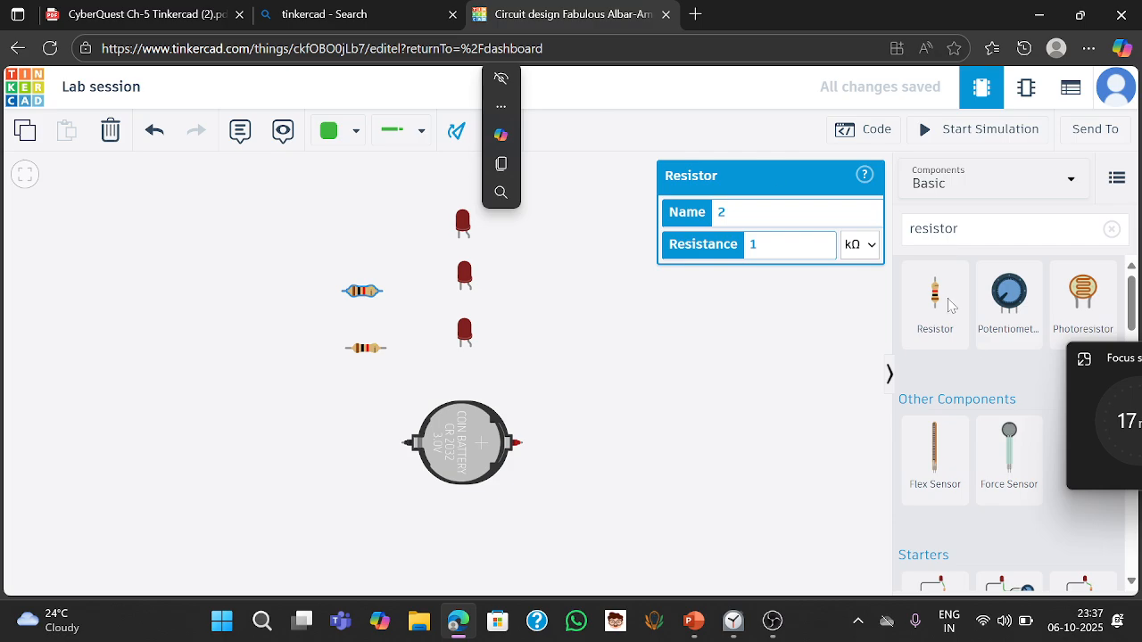
left_click_drag(950, 327, 373, 230)
left_click(460, 132)
left_click(460, 131)
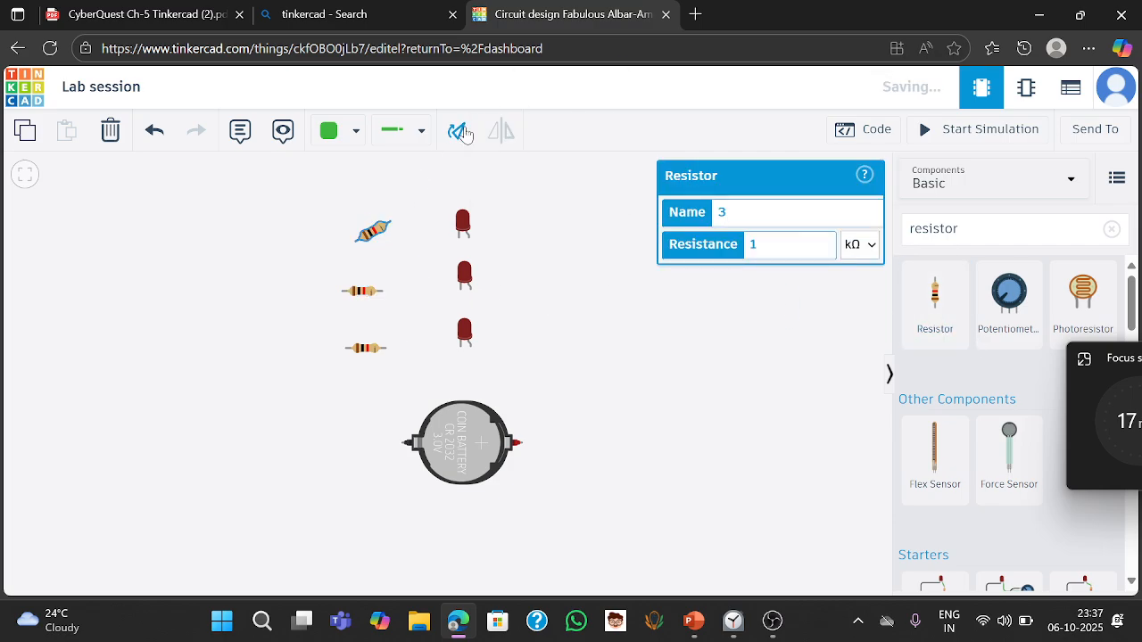
left_click(462, 131)
left_click(630, 420)
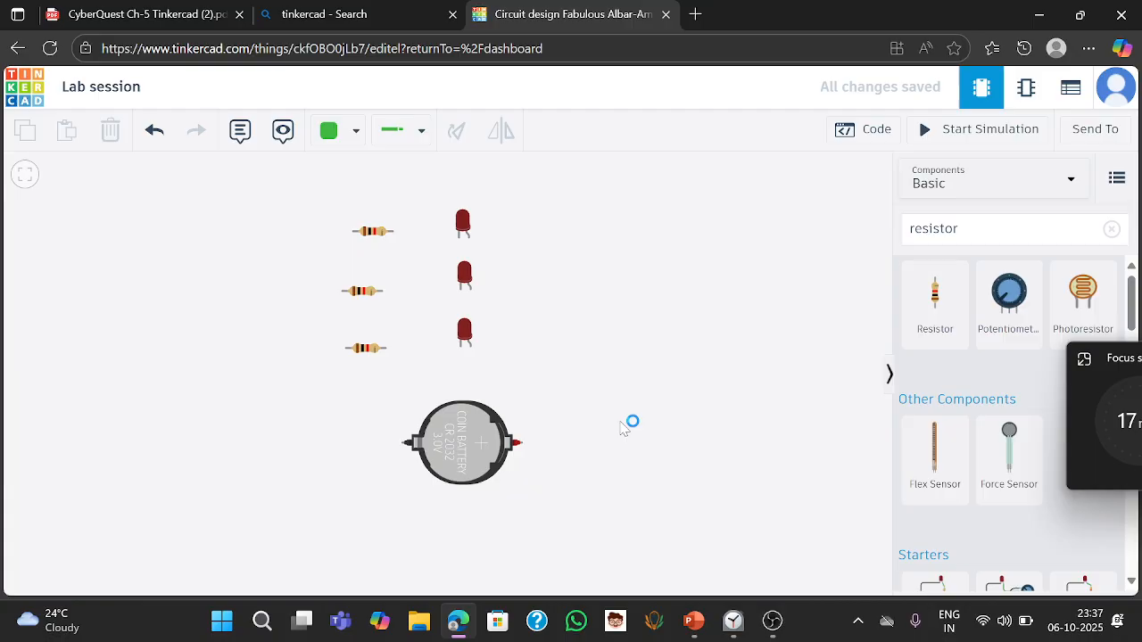
- Review the lab instructions' circuit diagrams in the PDF
key("alt+Tab")
key("Tab")
key("Tab")
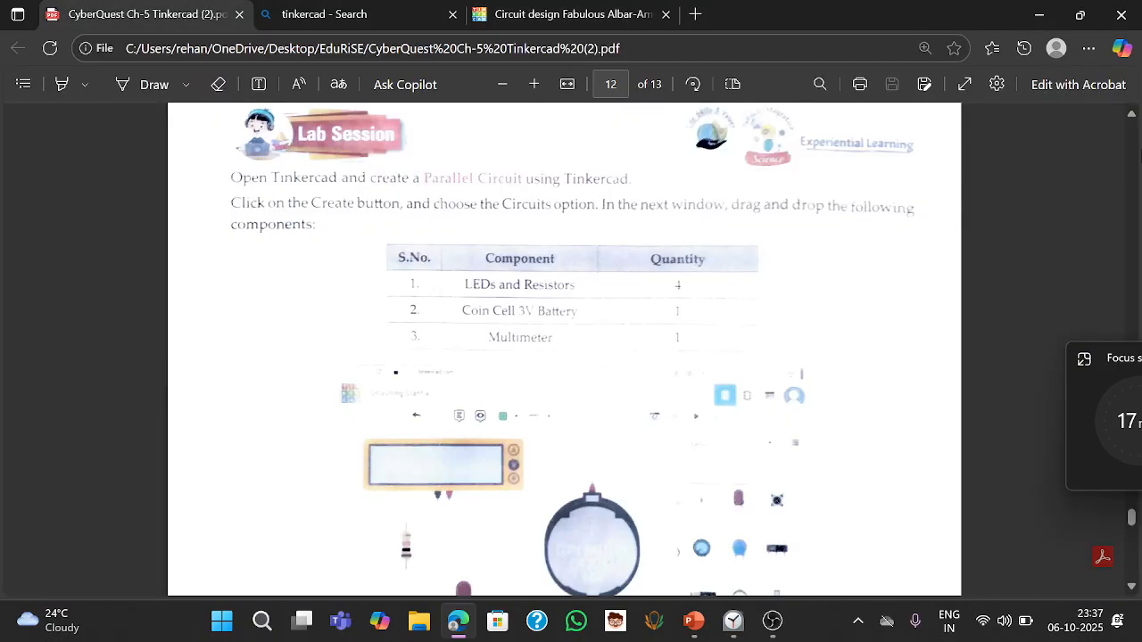
scroll(1136, 595, "down", 3)
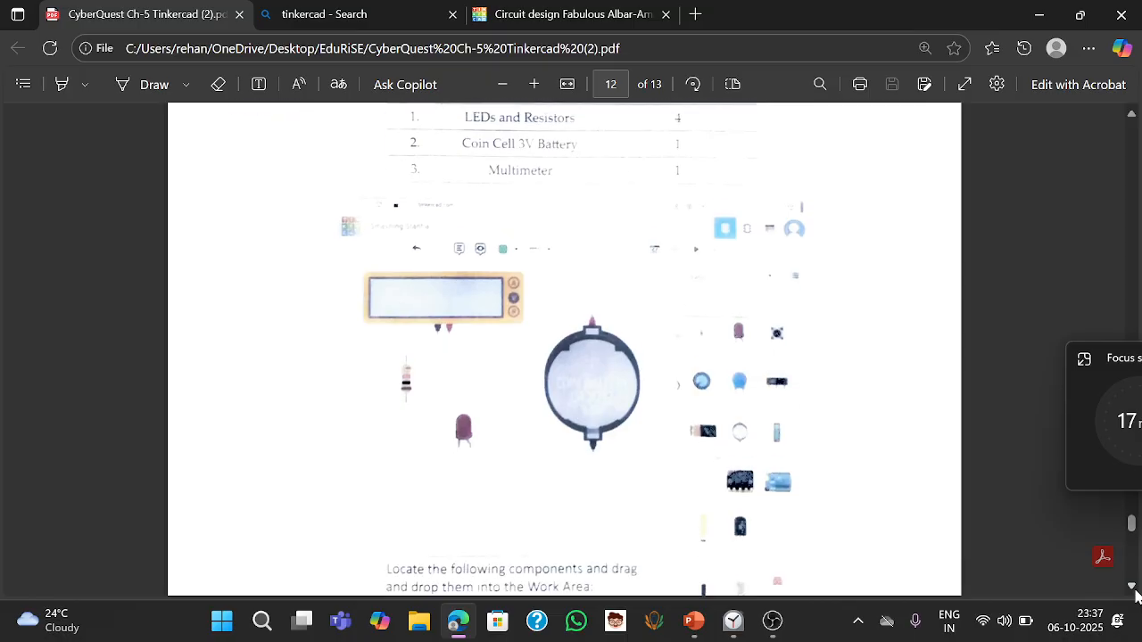
scroll(1136, 596, "down", 15)
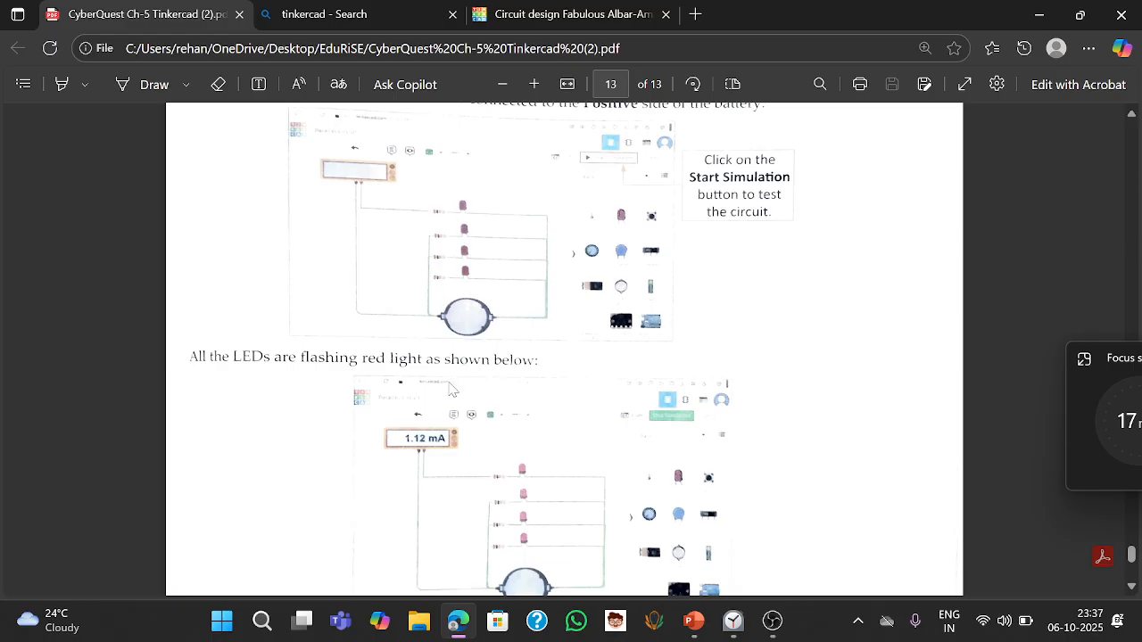
key("alt+Tab")
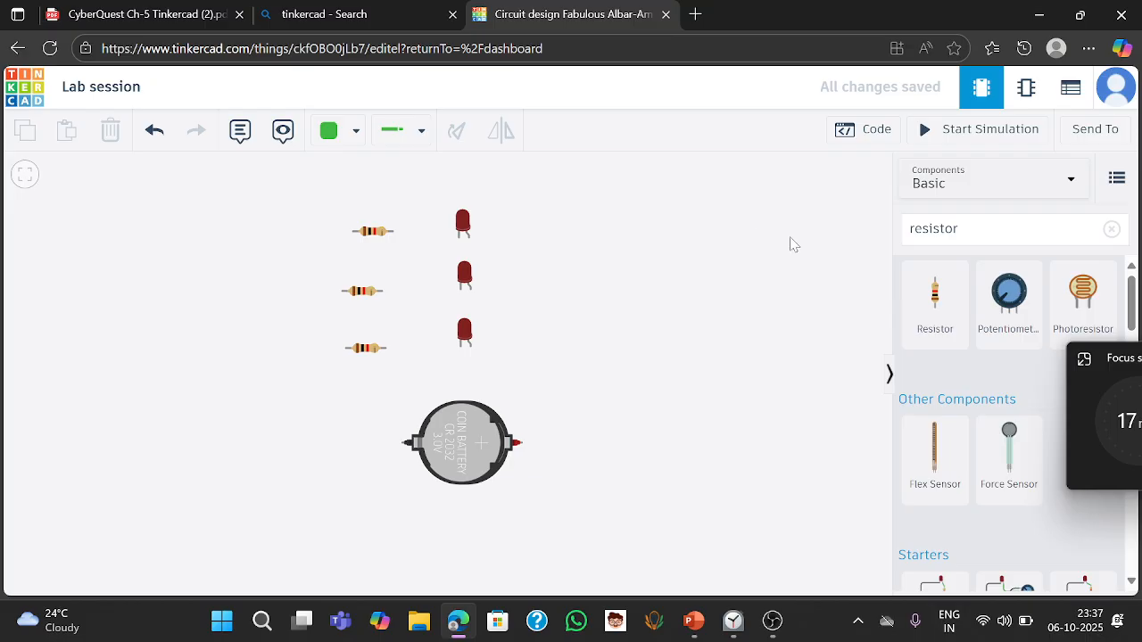
- Add a fourth horizontal resistor and a fourth red LED at the top of the rows
left_click_drag(942, 318, 379, 187)
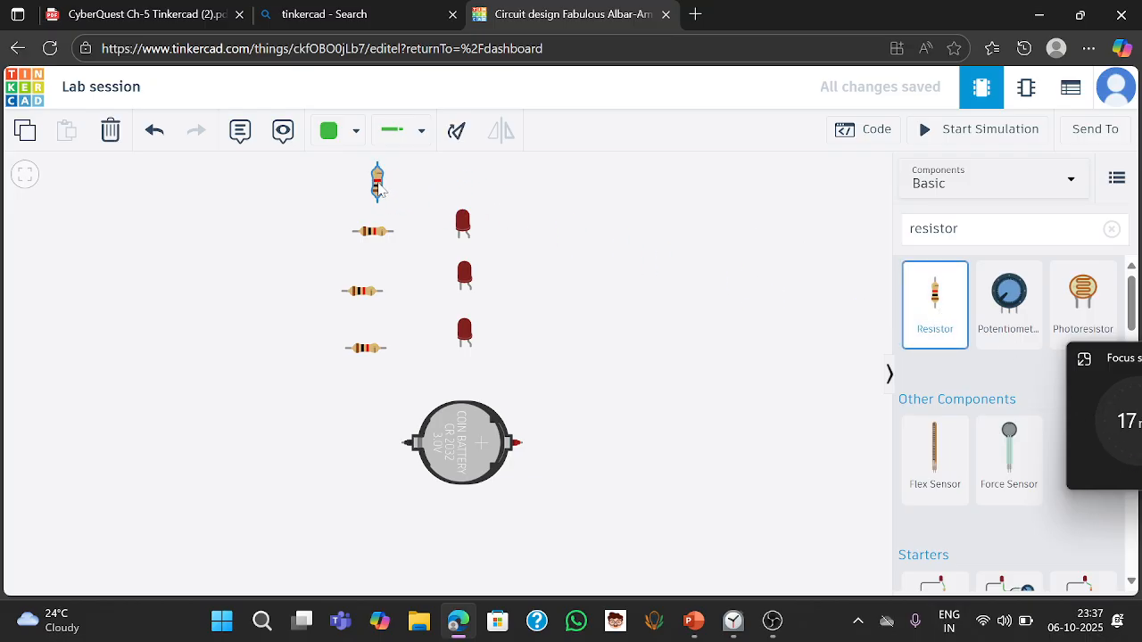
left_click(456, 132)
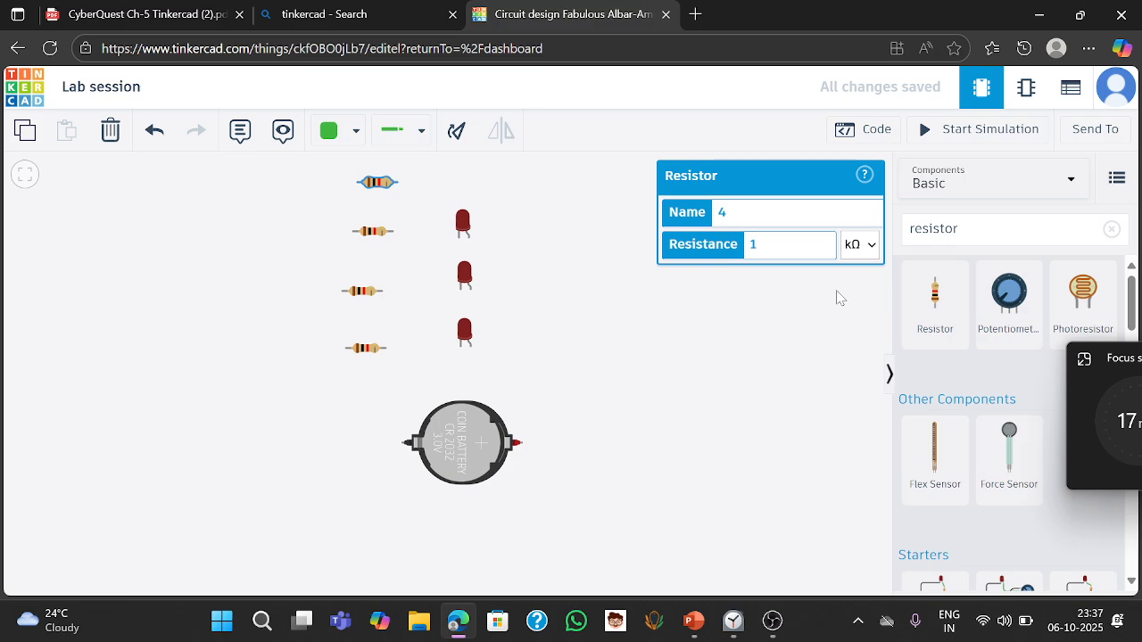
left_click(946, 229)
double_click(946, 229)
type("led")
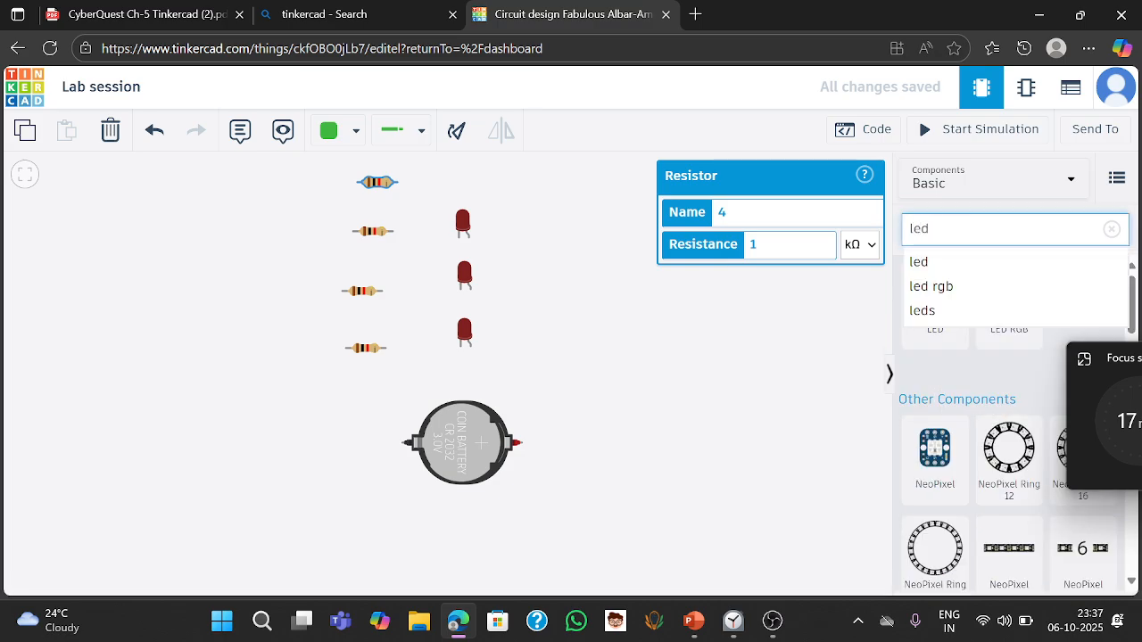
left_click(928, 262)
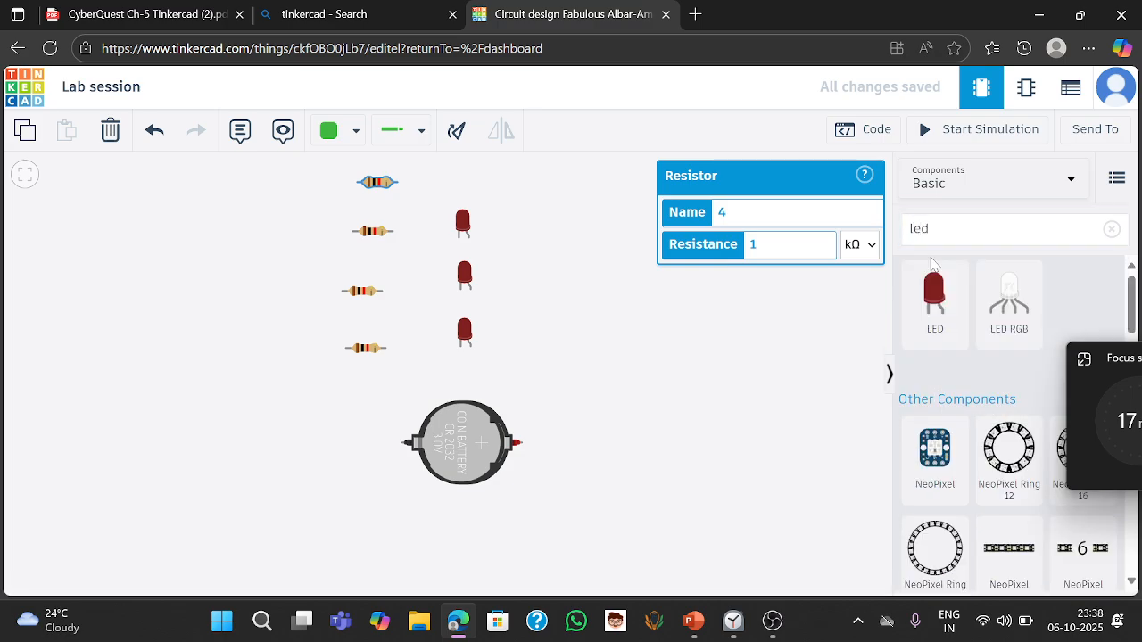
left_click(763, 259)
left_click_drag(934, 299, 464, 190)
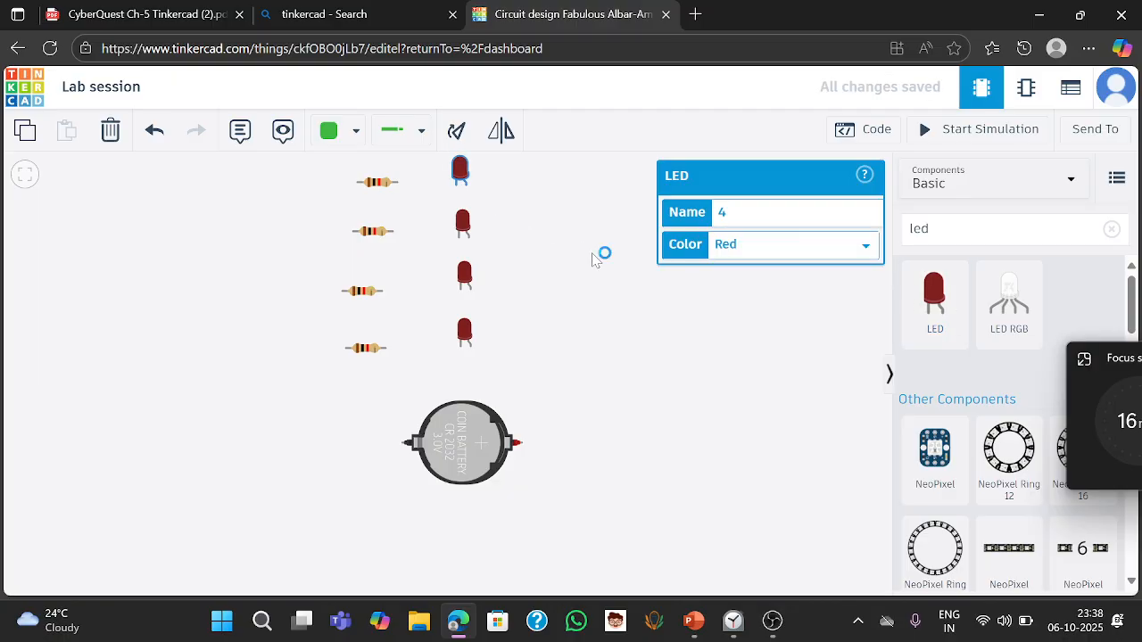
- Check the lab instructions, then search the components for multimeter and place one at the upper left of the canvas
key("alt+Tab")
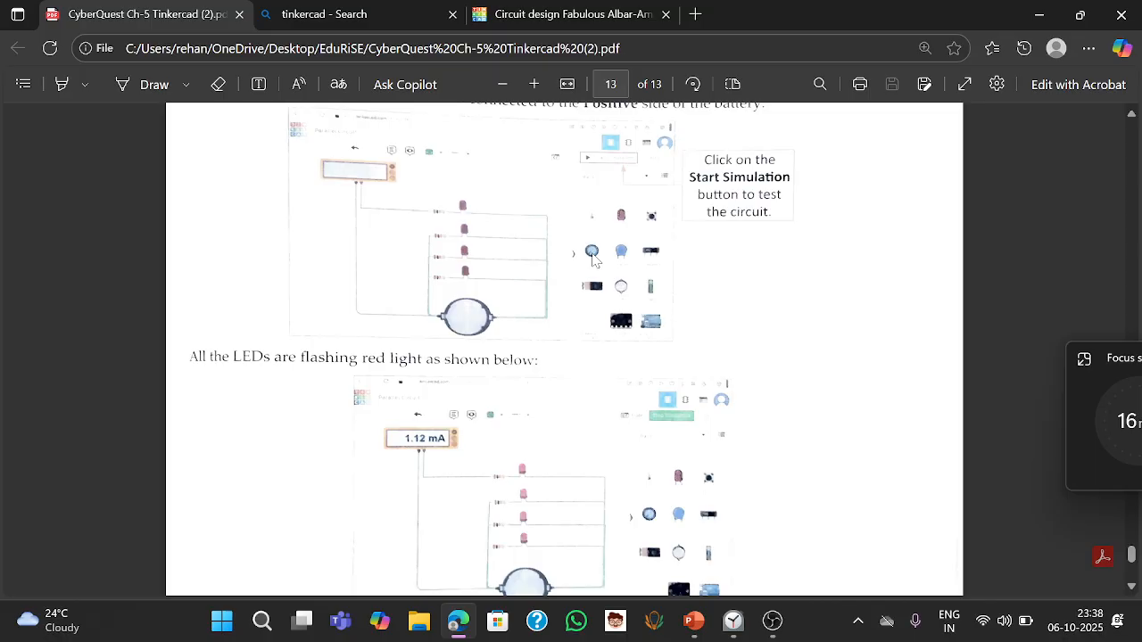
key("alt+Tab")
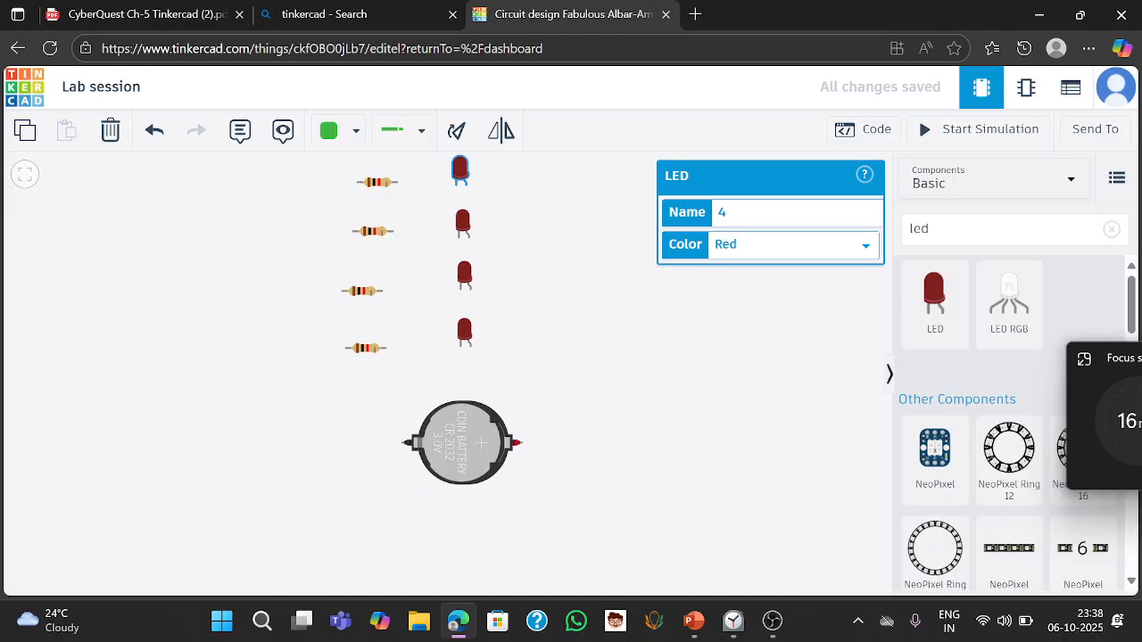
double_click(921, 230)
type("mul")
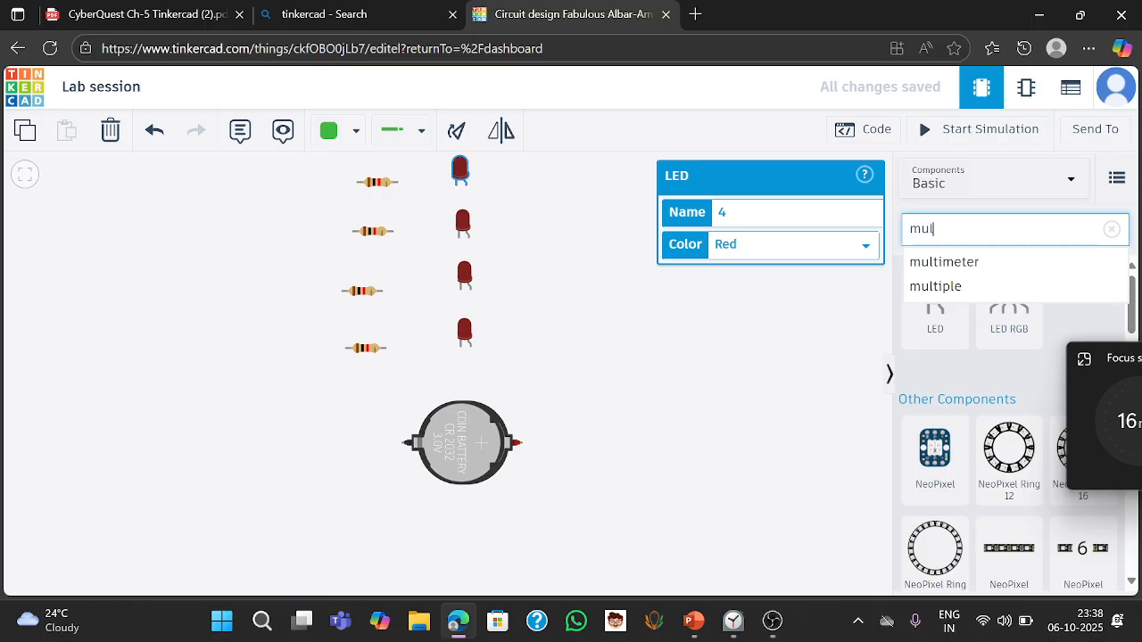
type("ti")
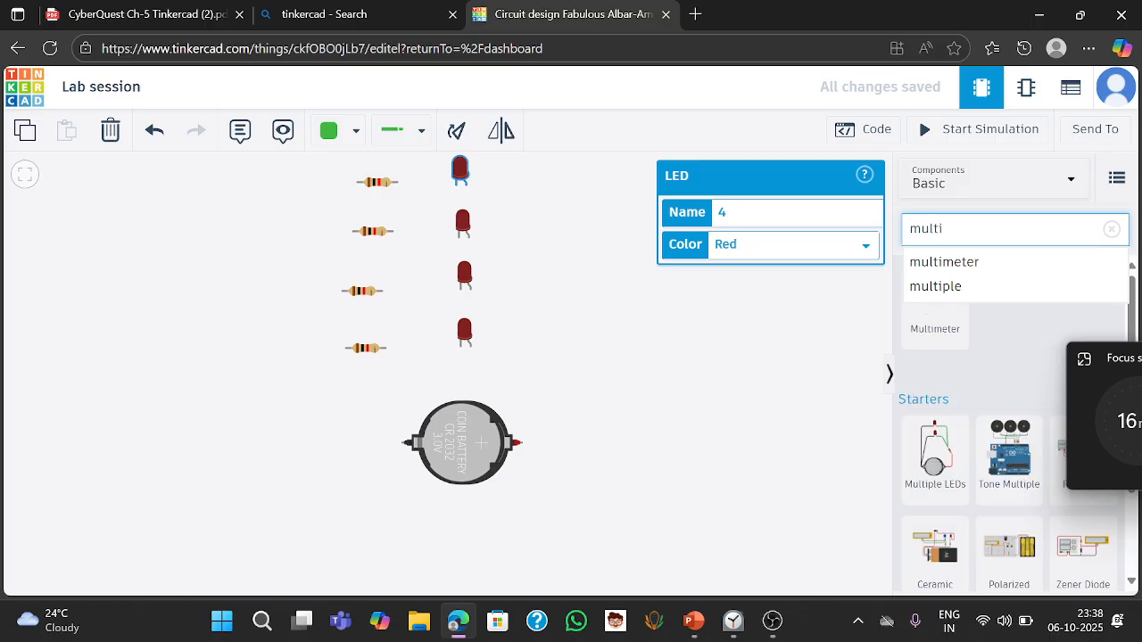
left_click(928, 262)
left_click_drag(935, 308, 179, 216)
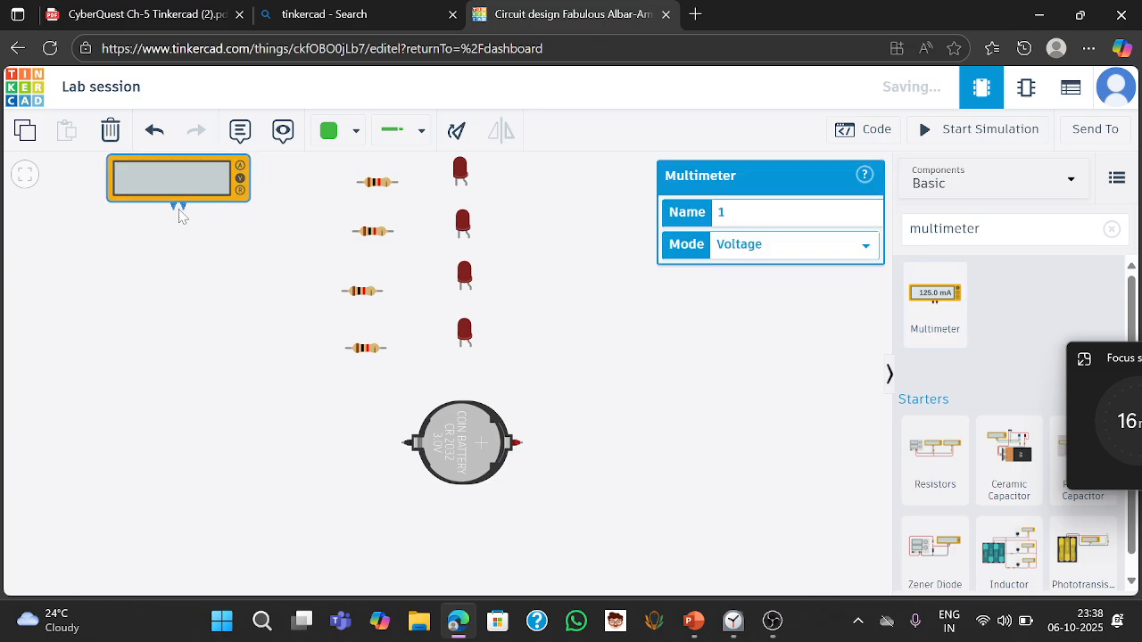
left_click(219, 262)
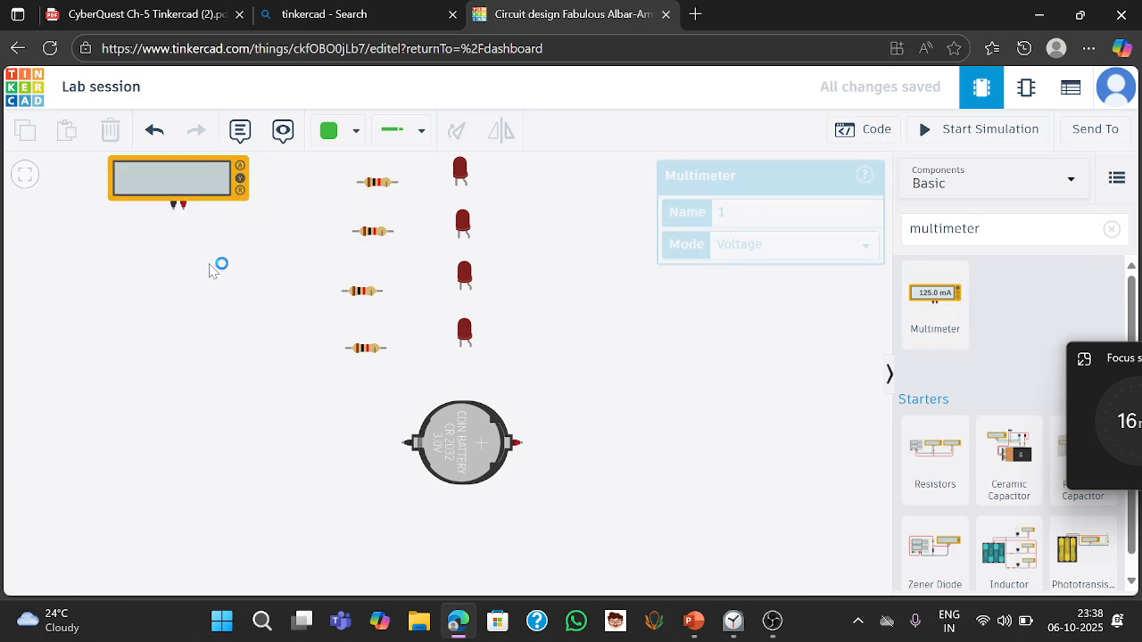
- Wire the top resistor to the top LED's cathode, and the top LED's anode around to the battery's positive terminal
left_click(400, 183)
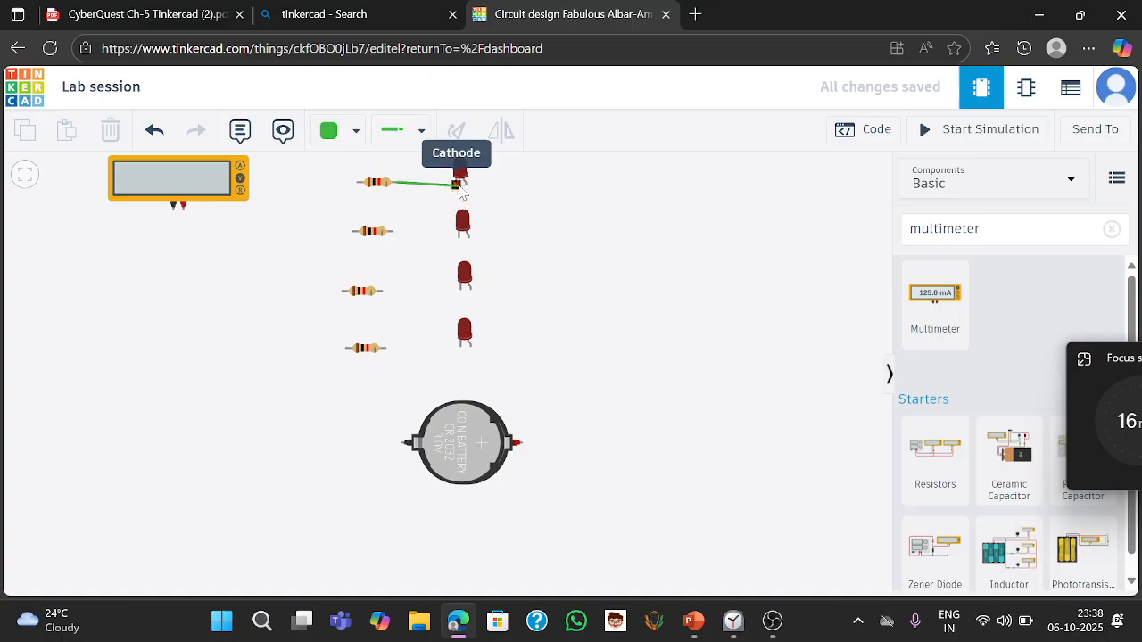
left_click(458, 185)
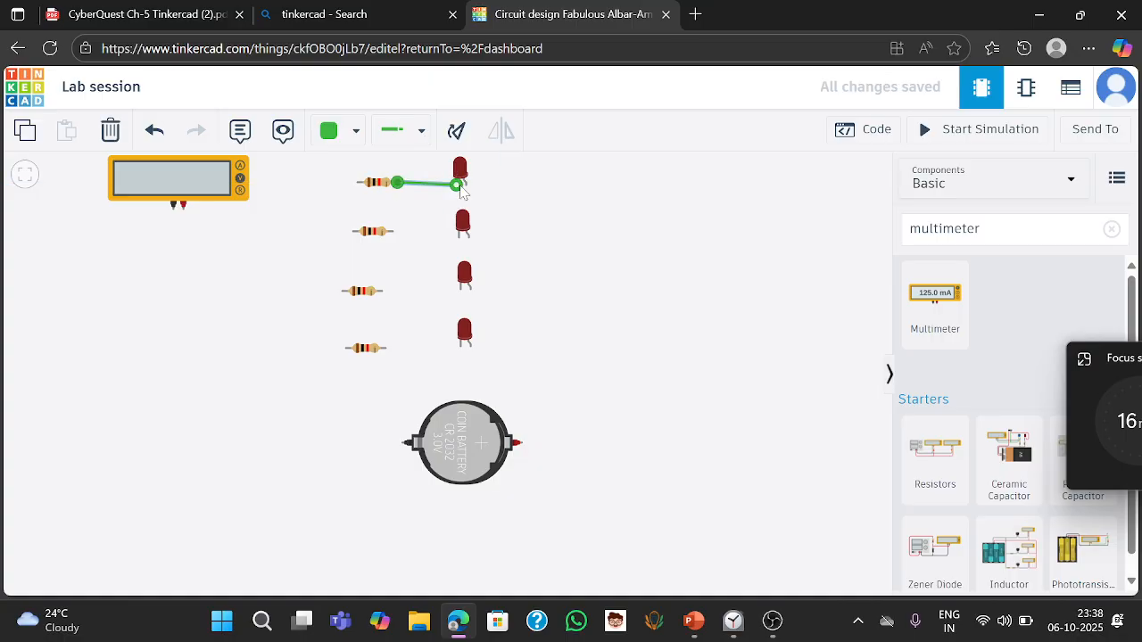
left_click(467, 183)
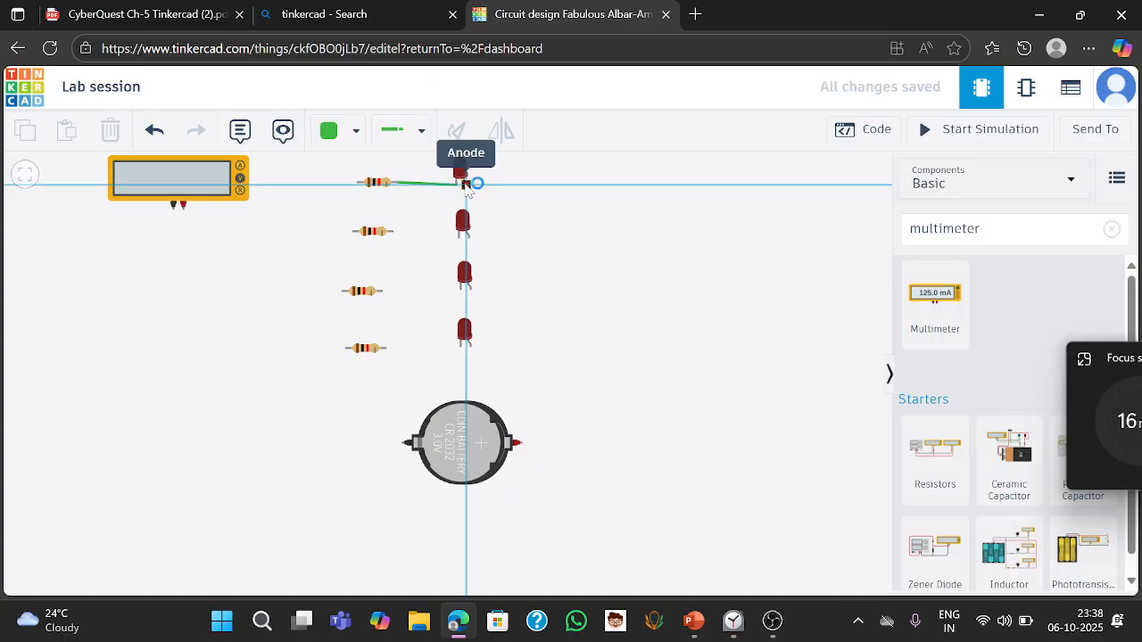
left_click(550, 186)
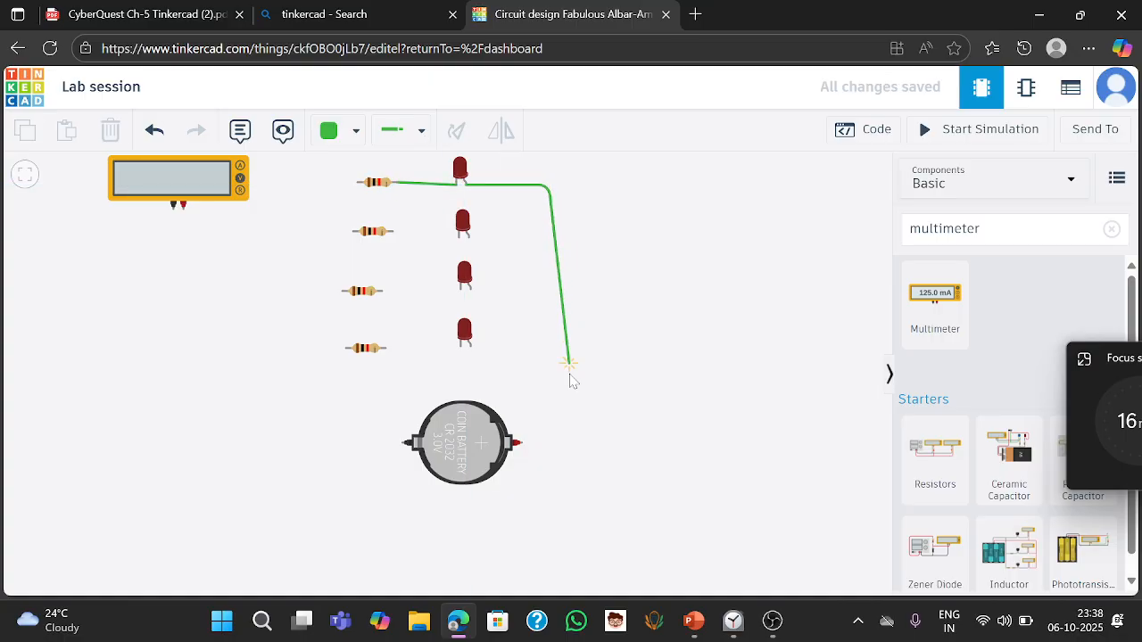
left_click(550, 442)
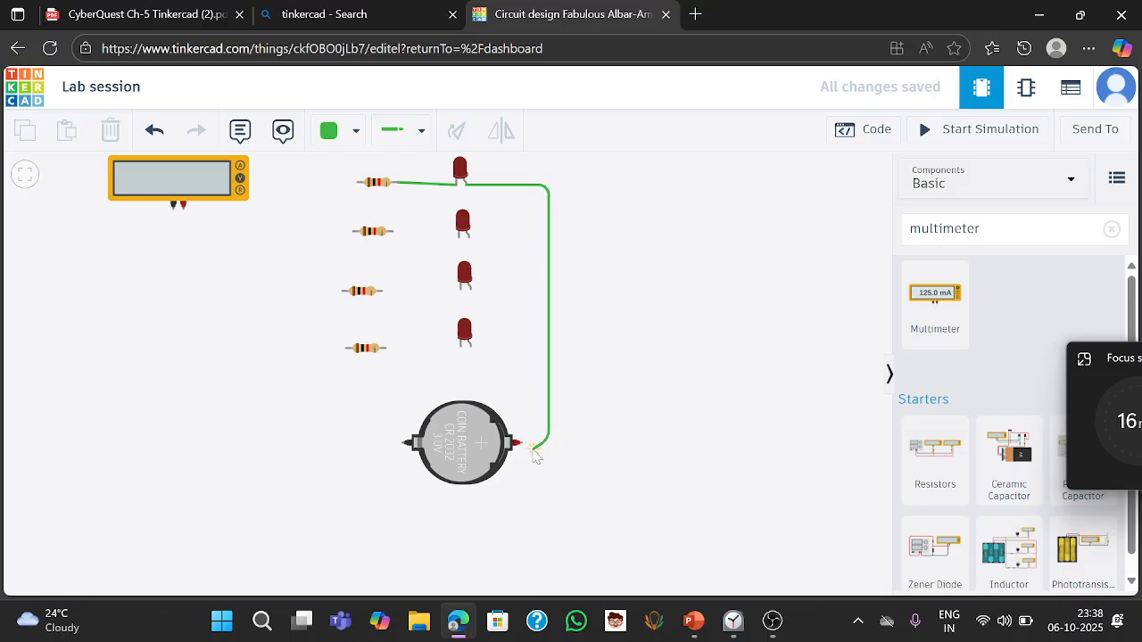
left_click(522, 443)
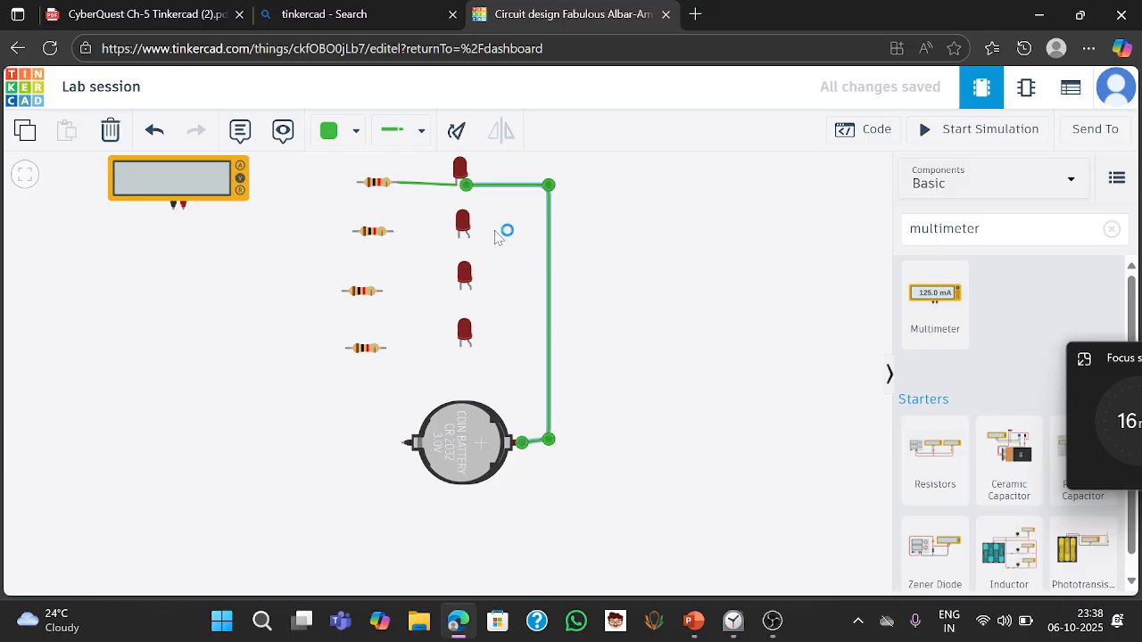
- Wire the anodes of the second, third and fourth LEDs to the battery's positive terminal along the right-hand wire
left_click(465, 235)
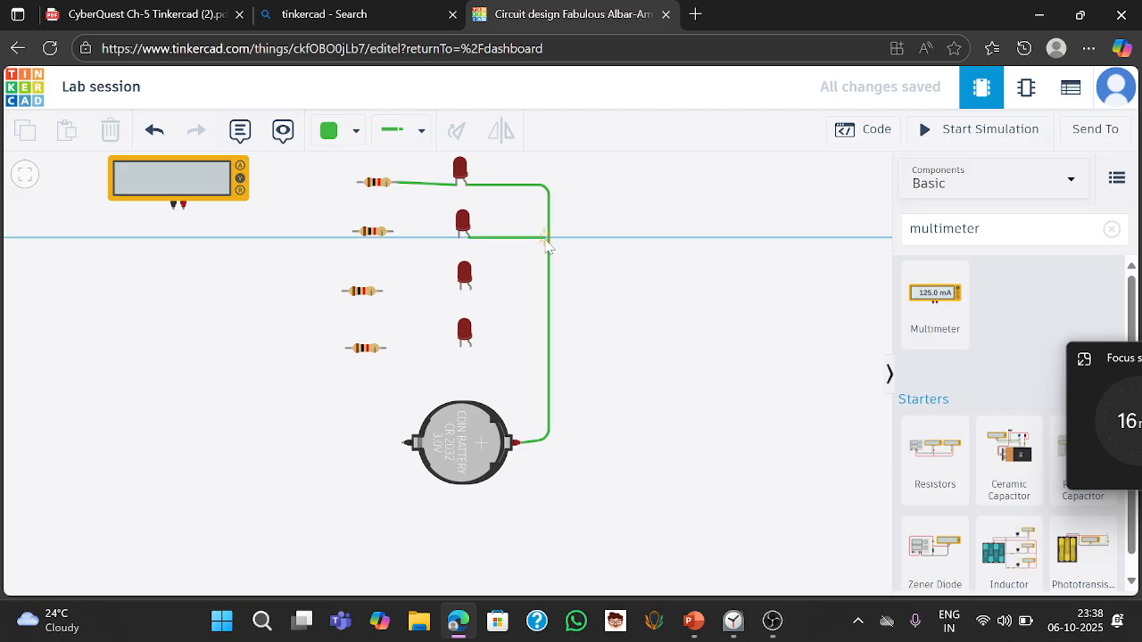
left_click(549, 238)
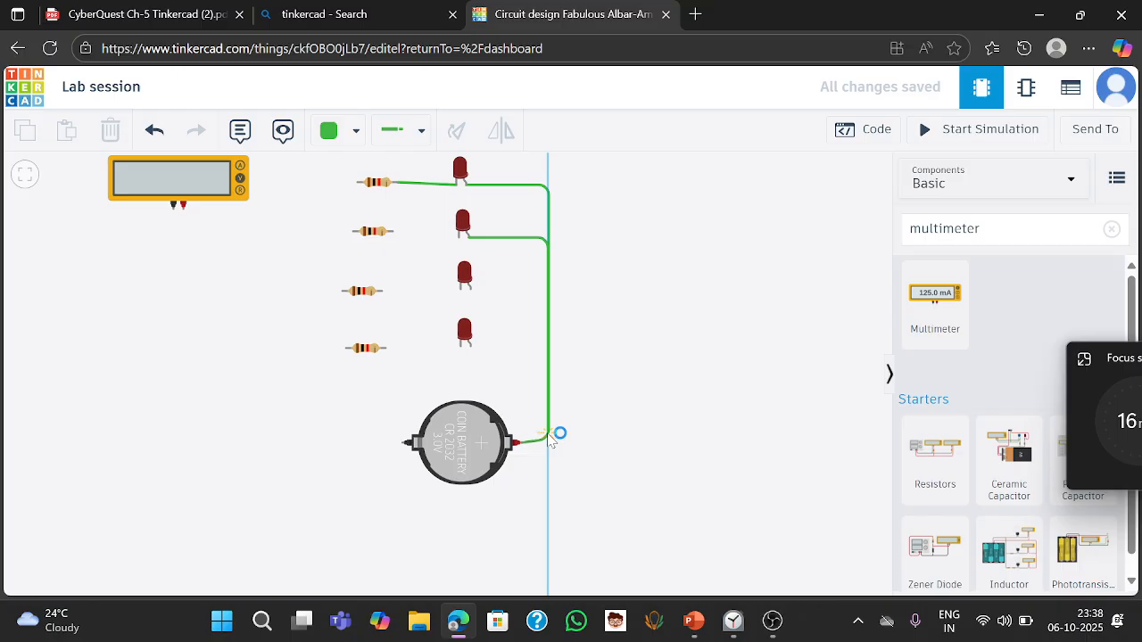
left_click(519, 445)
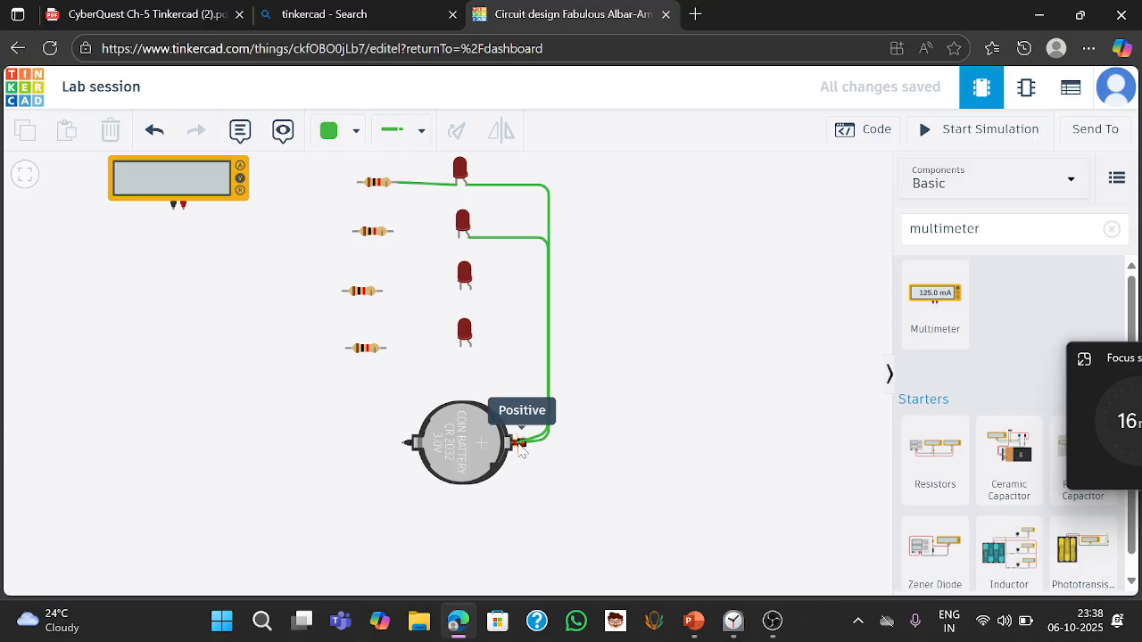
left_click(520, 445)
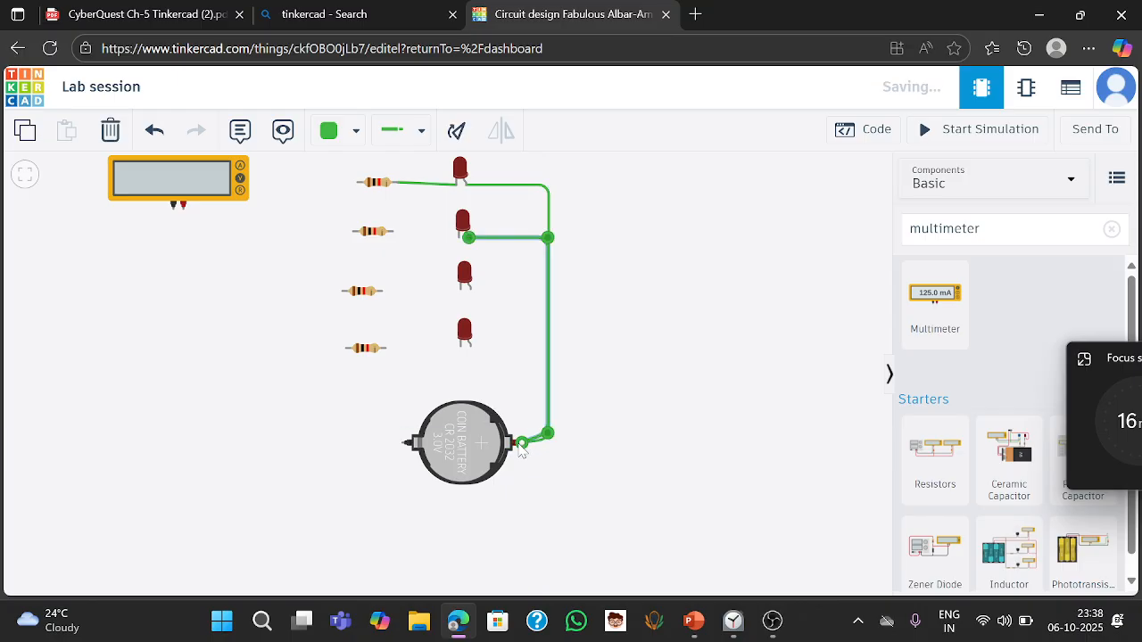
left_click(468, 287)
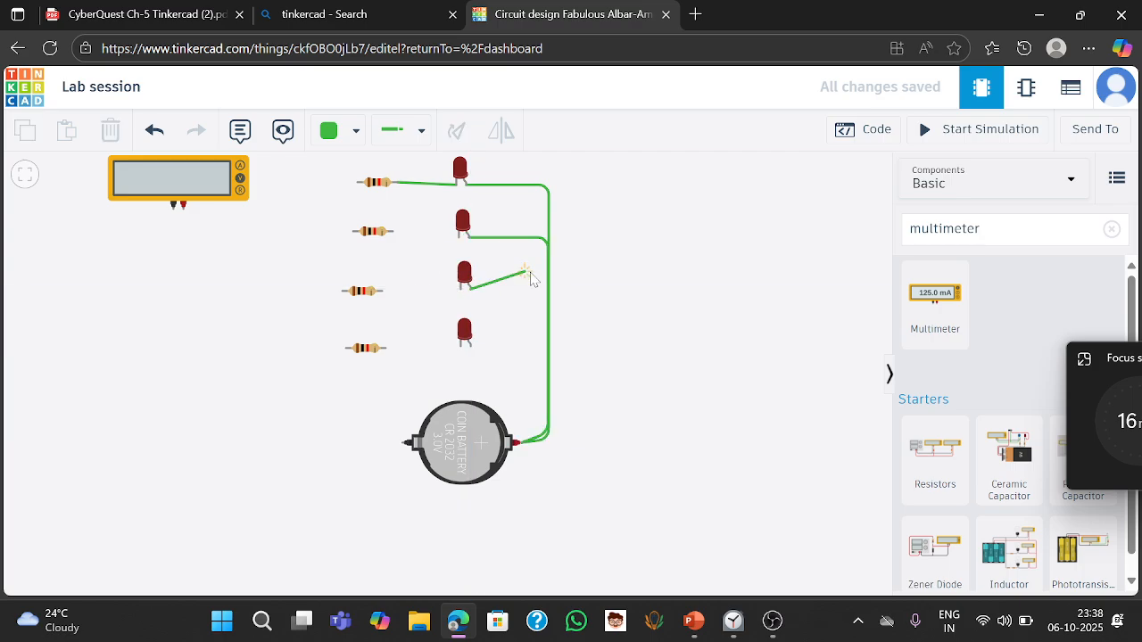
left_click(548, 293)
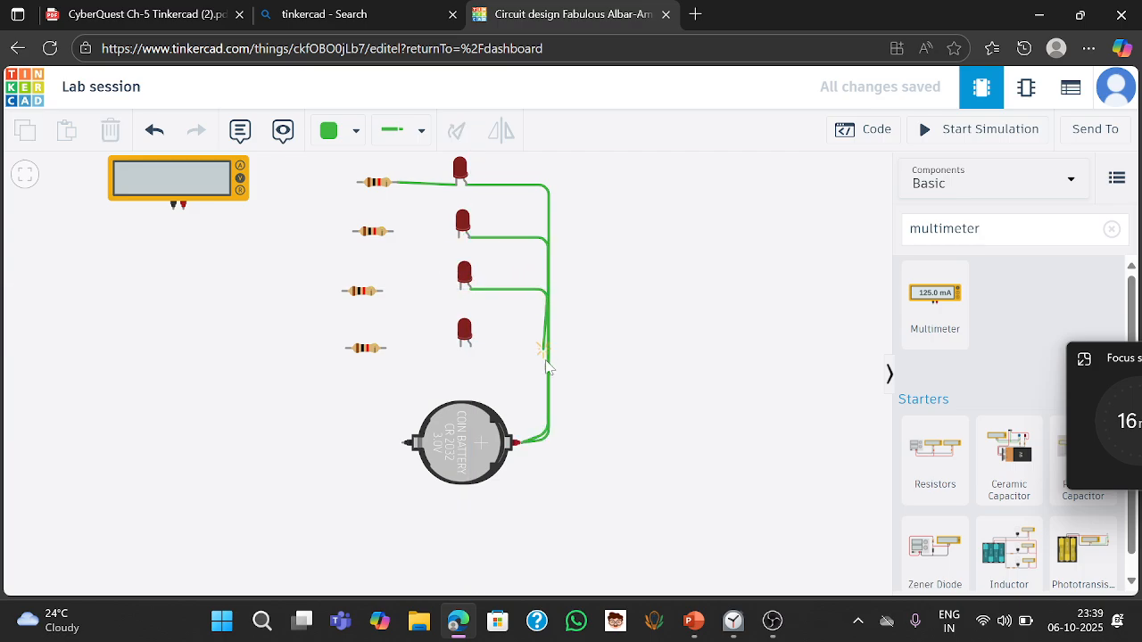
left_click(521, 449)
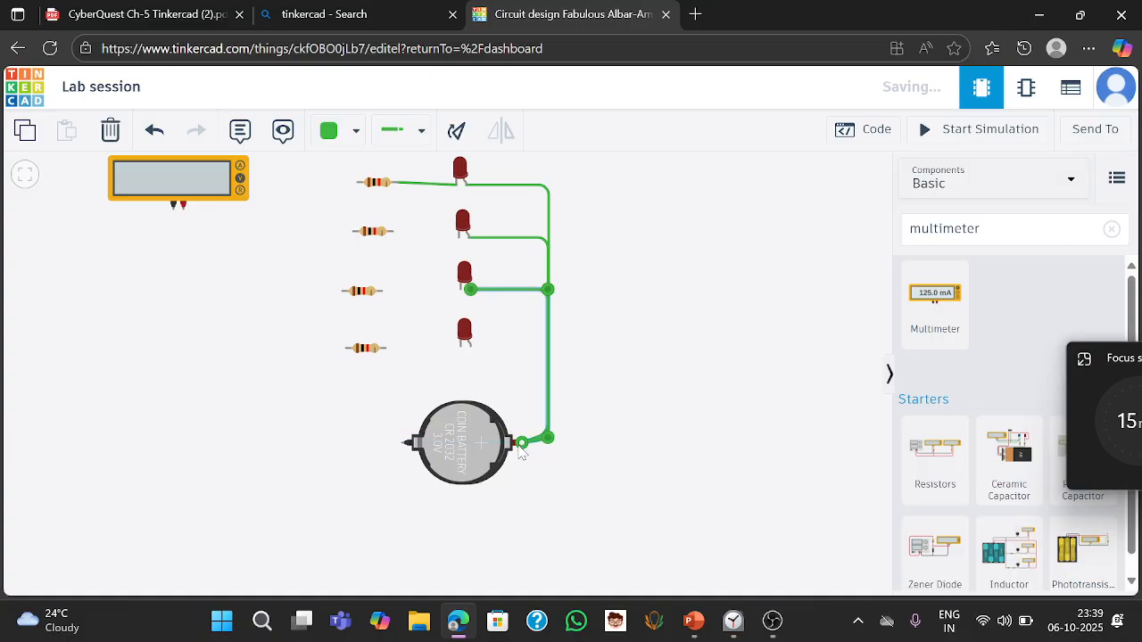
left_click(470, 346)
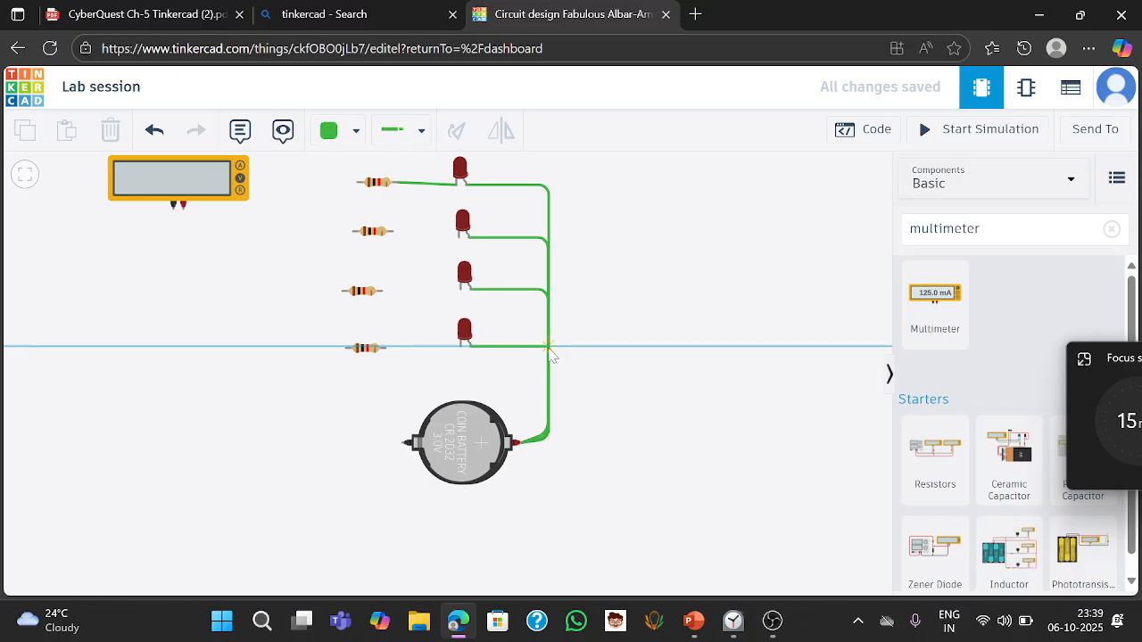
left_click(549, 347)
left_click(548, 441)
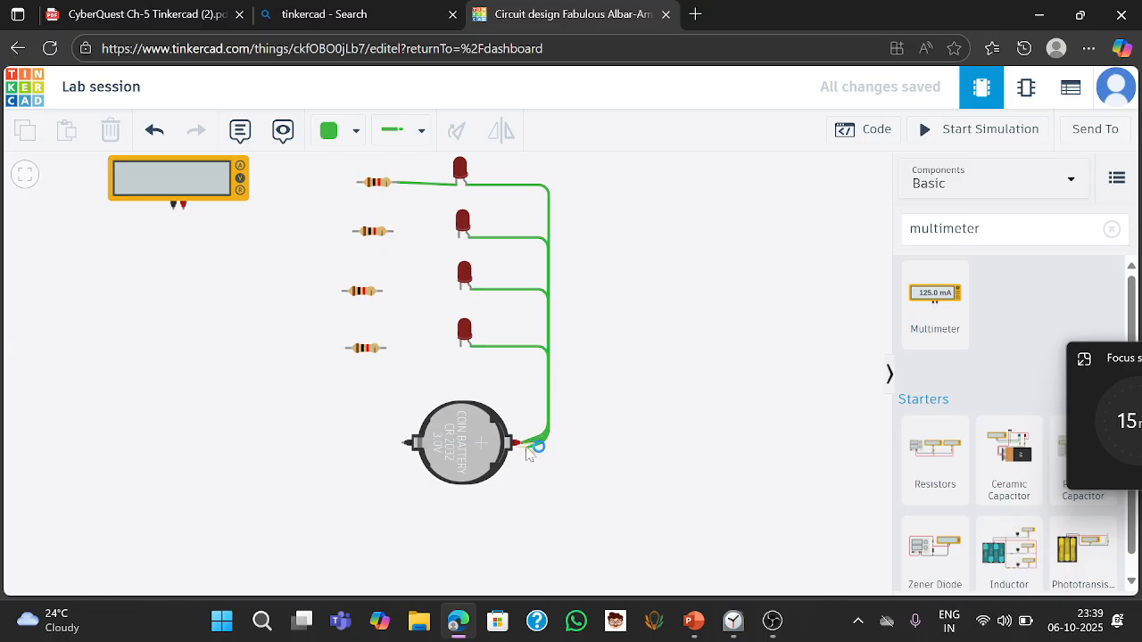
left_click(521, 444)
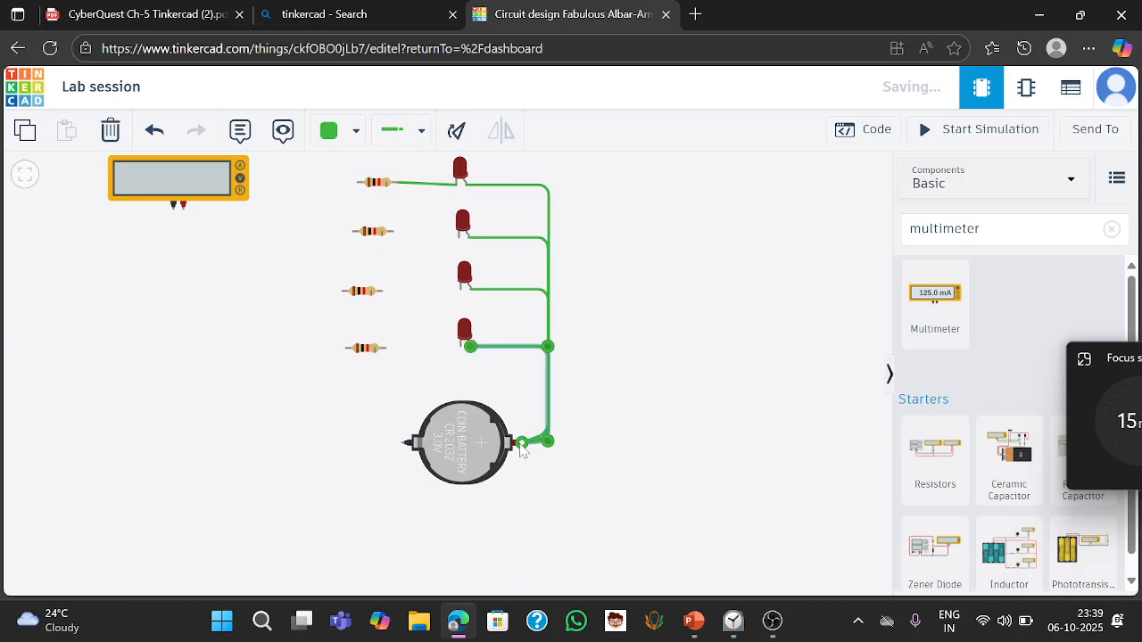
- Check the PDF diagram, then wire the second and third resistors to the cathodes of their LEDs
key("alt+Tab")
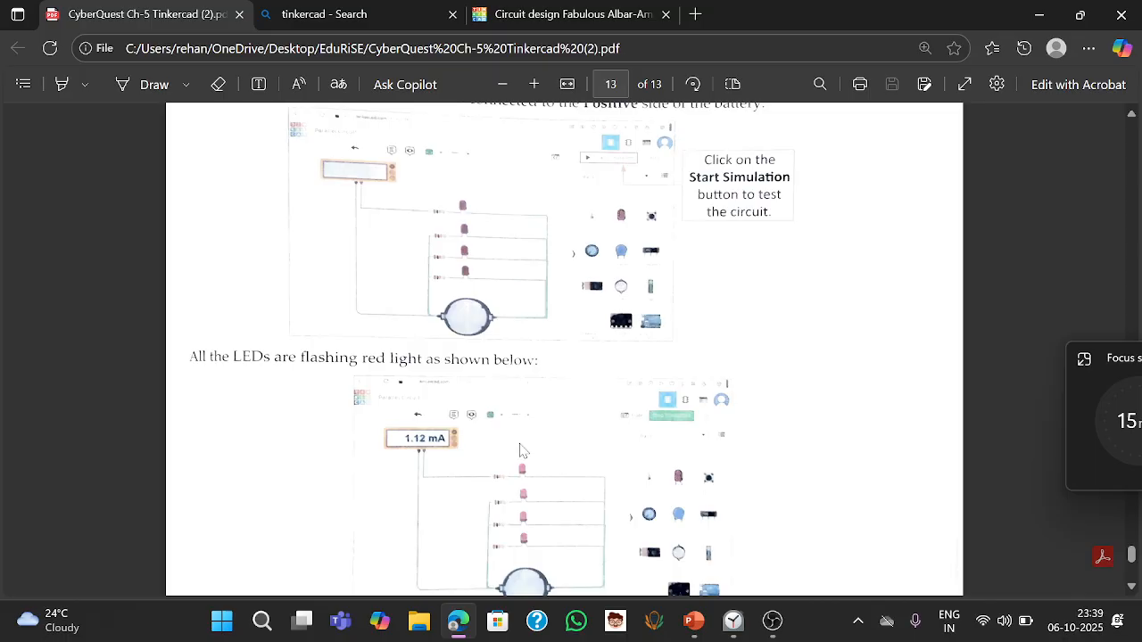
key("alt+Tab")
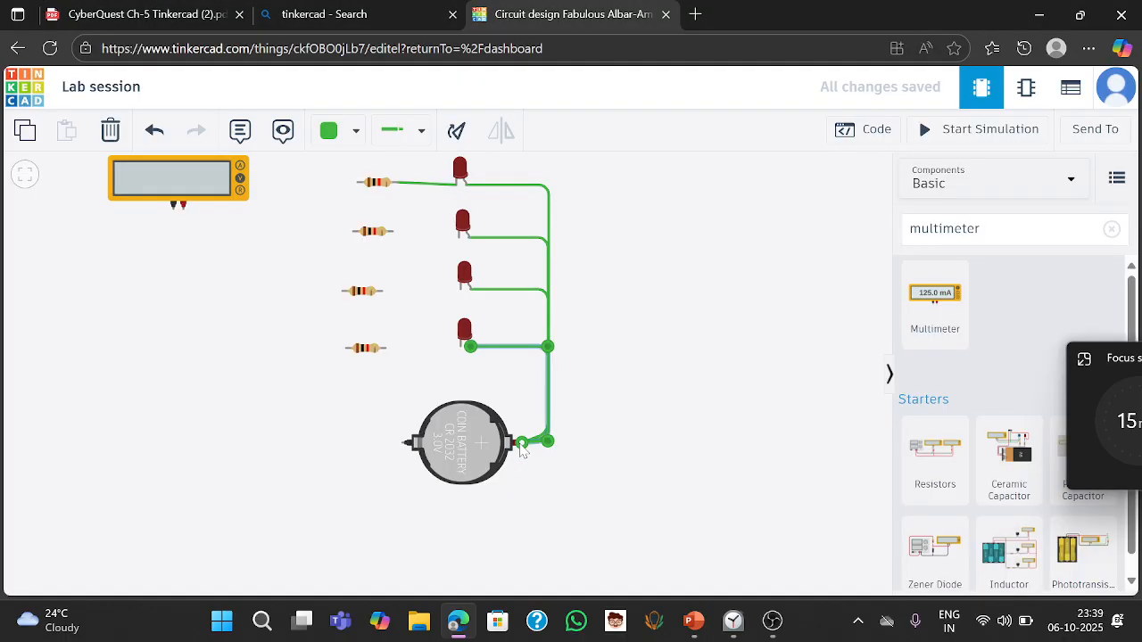
left_click(392, 231)
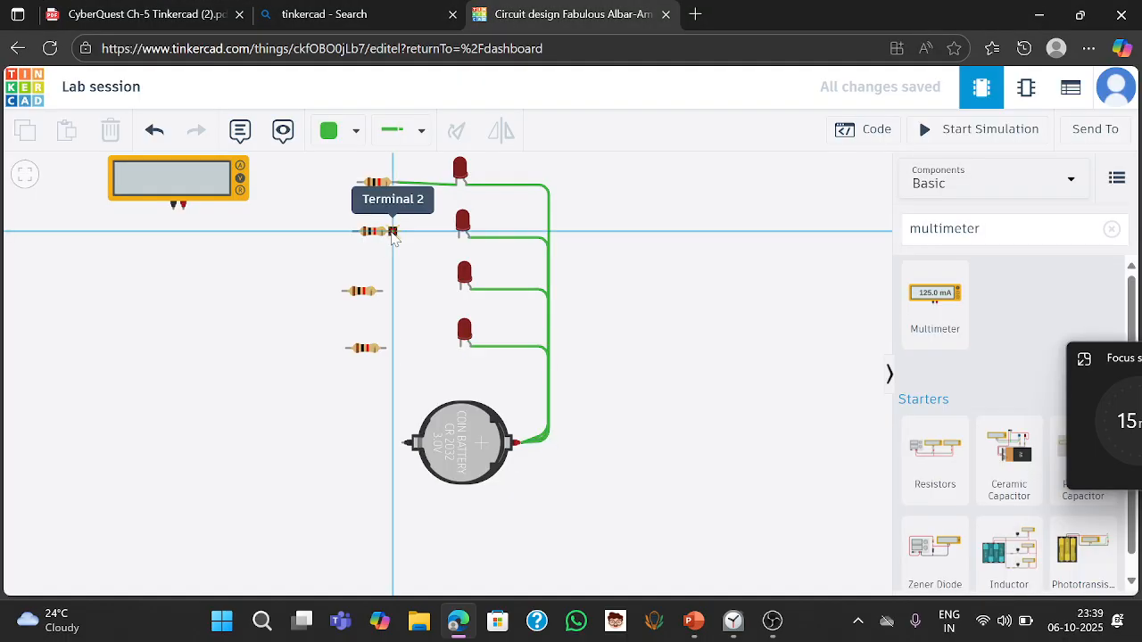
left_click(458, 236)
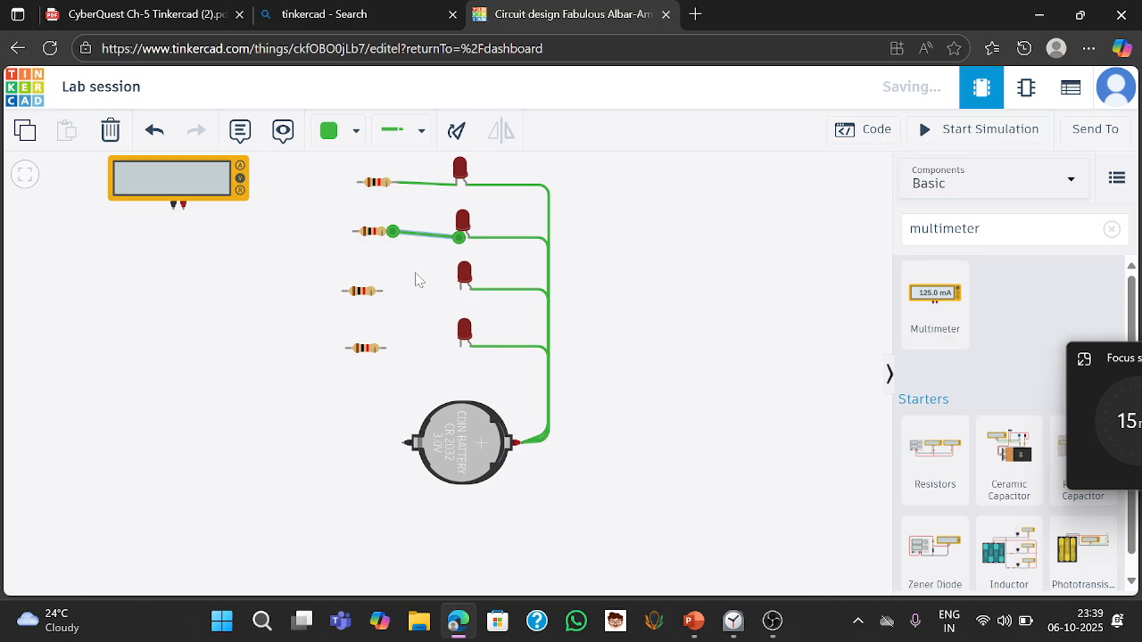
left_click(379, 291)
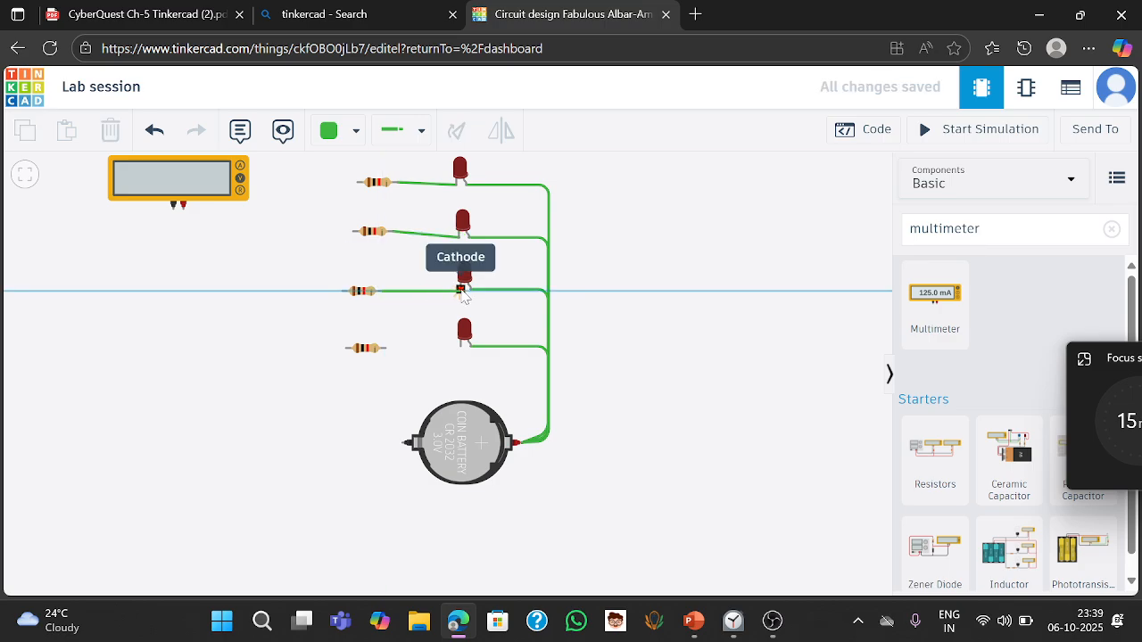
left_click(461, 290)
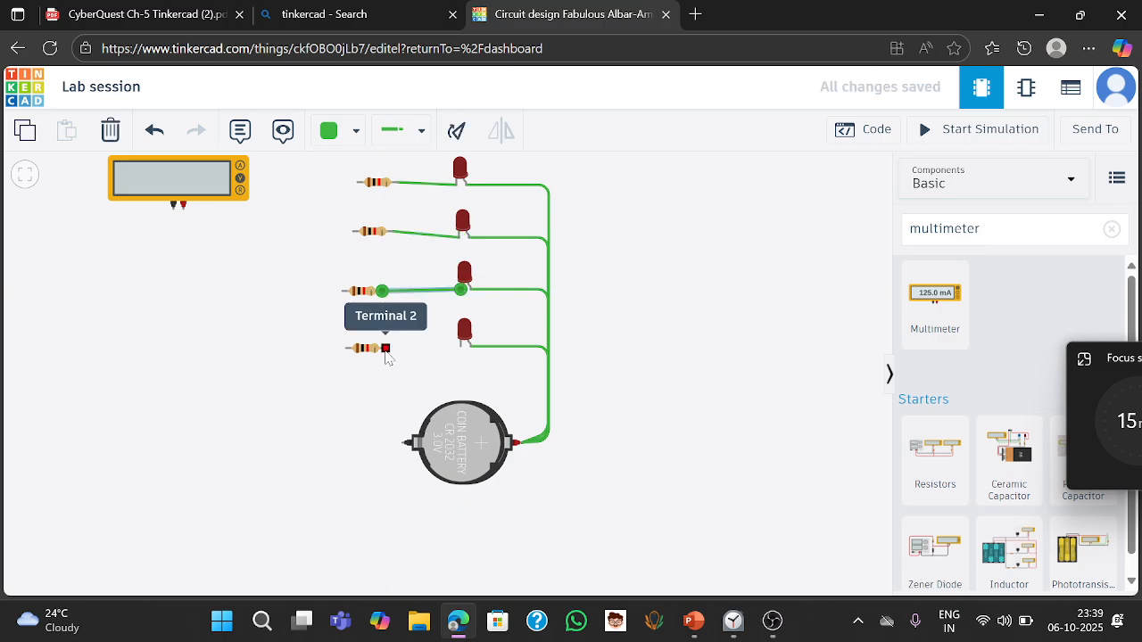
- Wire the bottom resistor to the bottom LED's cathode, and its free end down to the battery's negative terminal
left_click(387, 348)
left_click(460, 347)
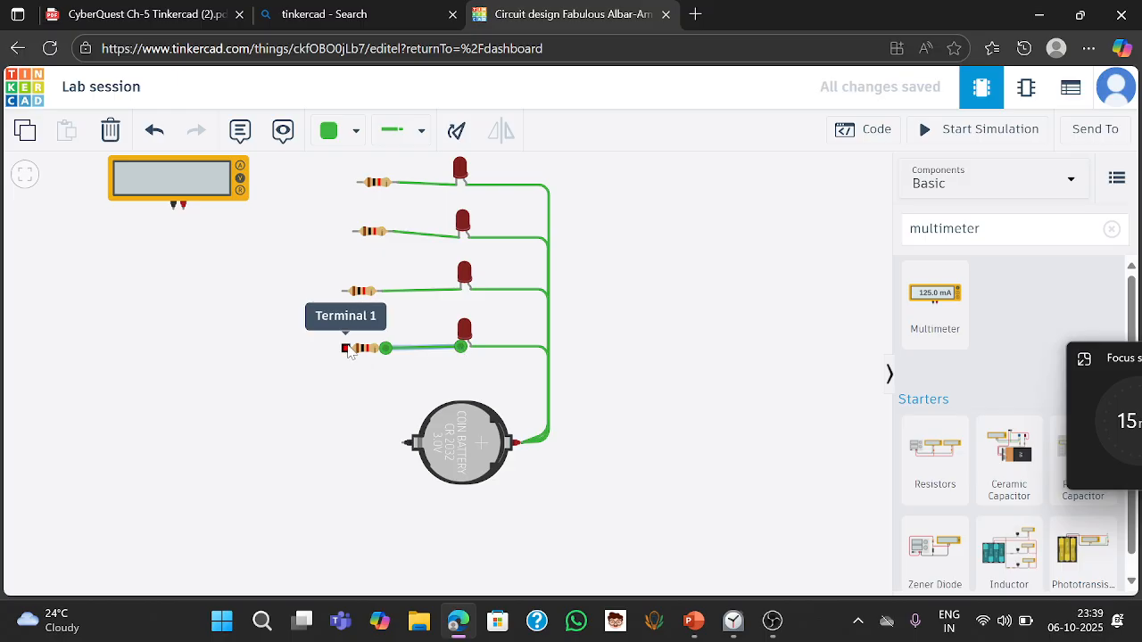
left_click(347, 349)
left_click(335, 350)
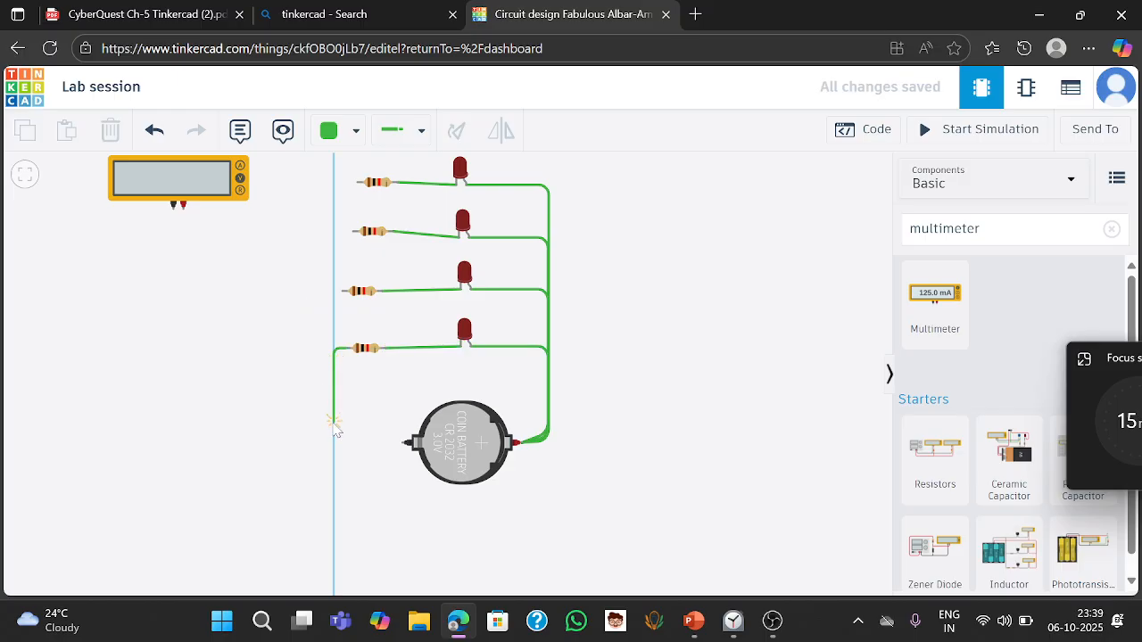
left_click(334, 442)
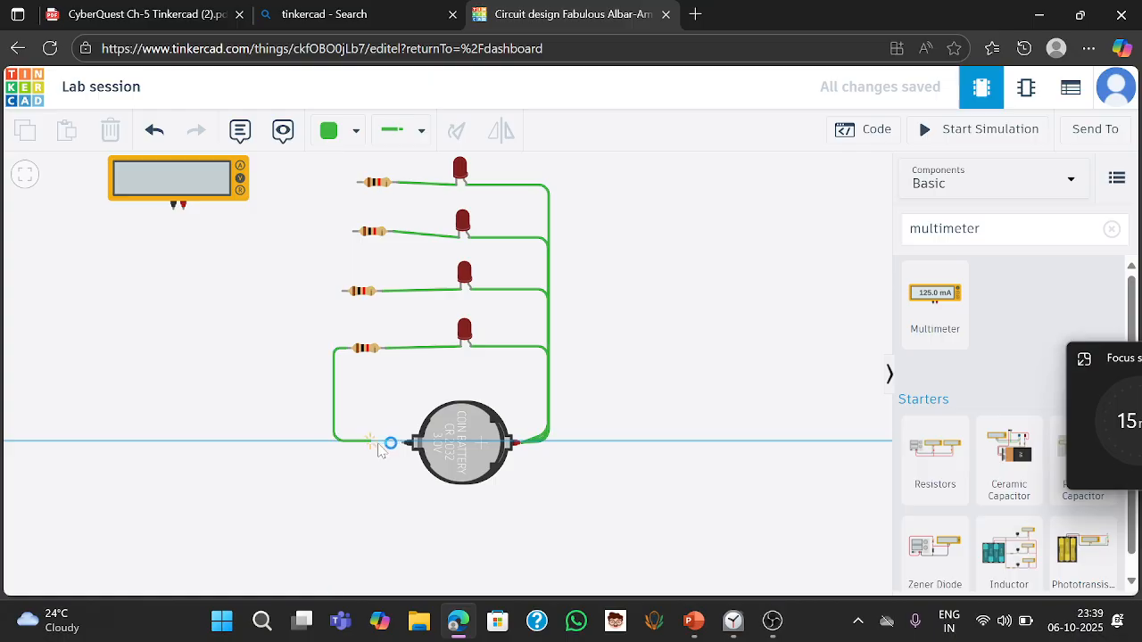
left_click(403, 443)
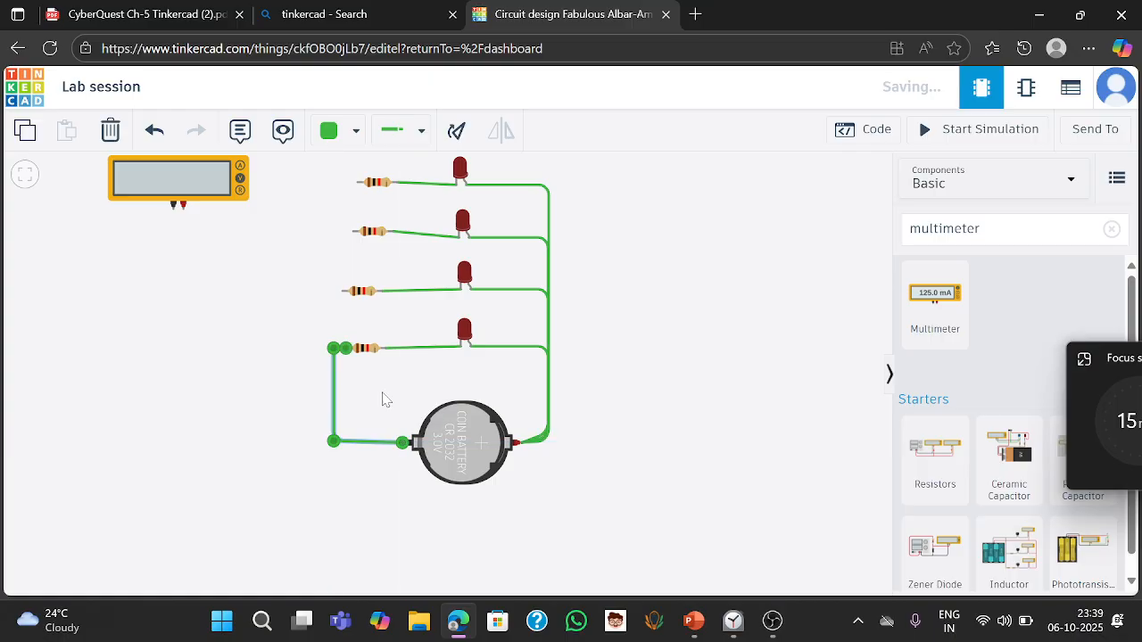
- Wire the third resistor's free end down to the battery's negative terminal
left_click(344, 291)
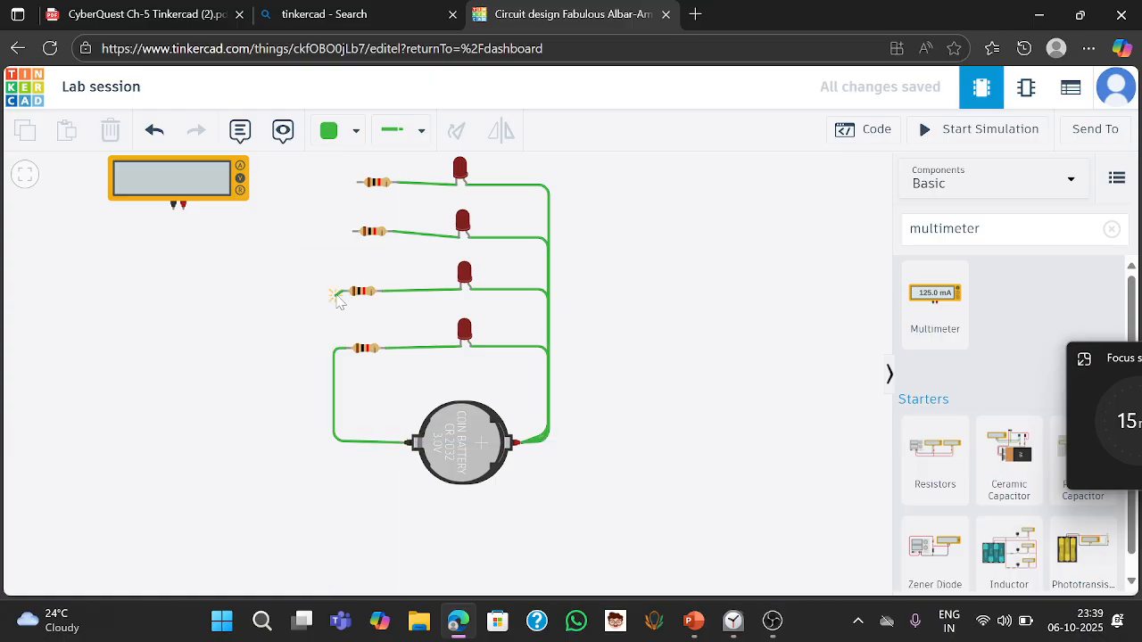
left_click(334, 293)
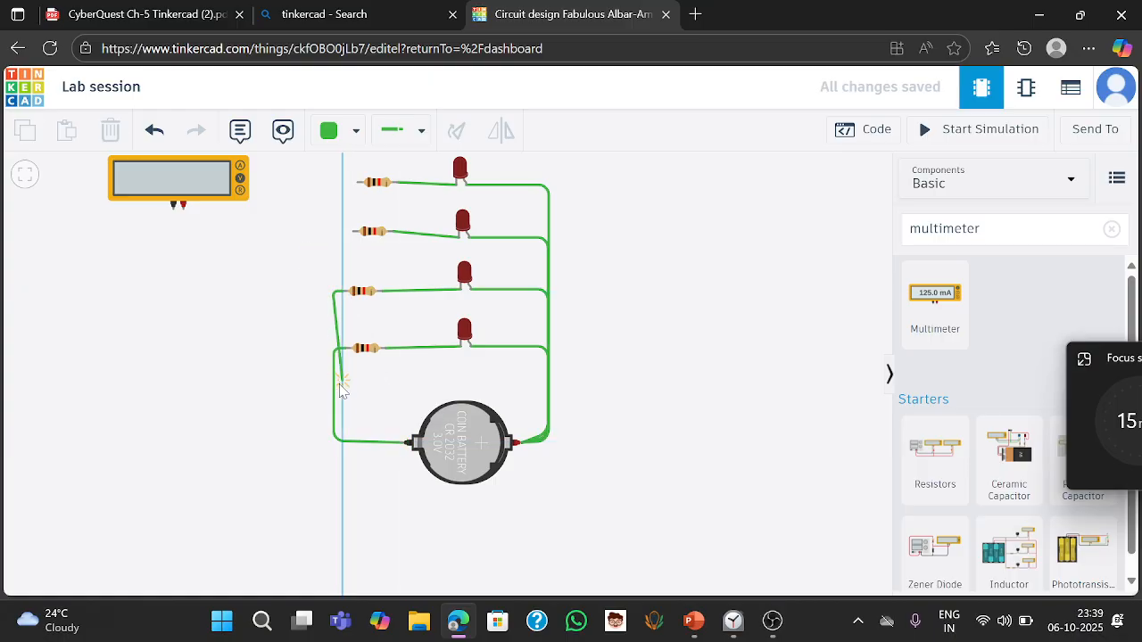
left_click(336, 444)
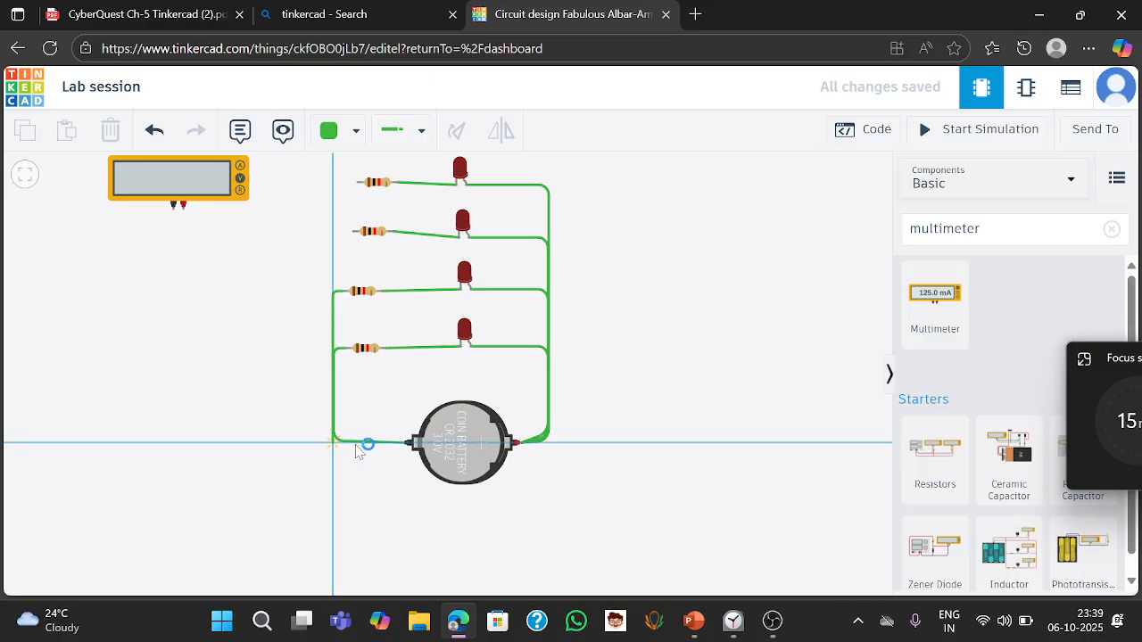
- Wire the second resistor's free end down to the battery's negative terminal
left_click(403, 443)
left_click(353, 231)
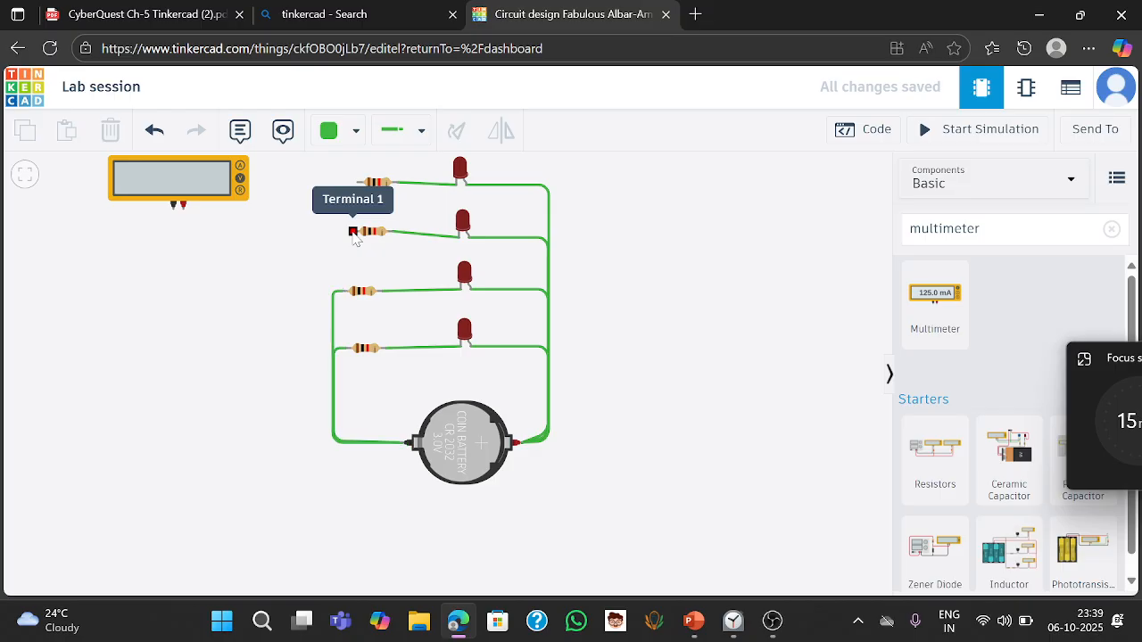
left_click(329, 233)
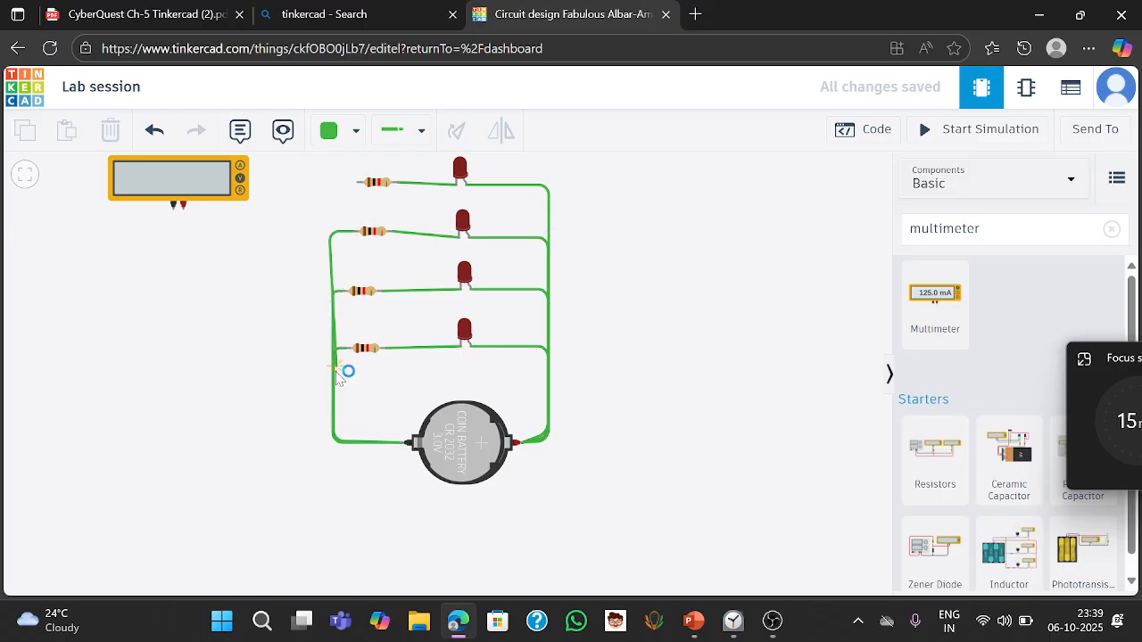
left_click(334, 444)
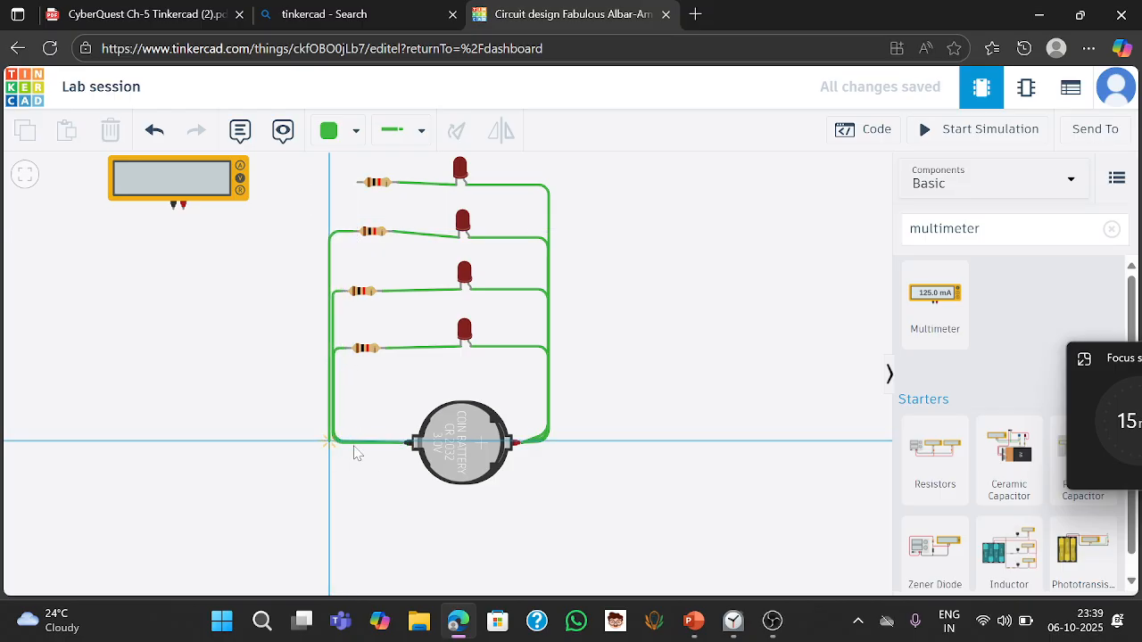
left_click(404, 444)
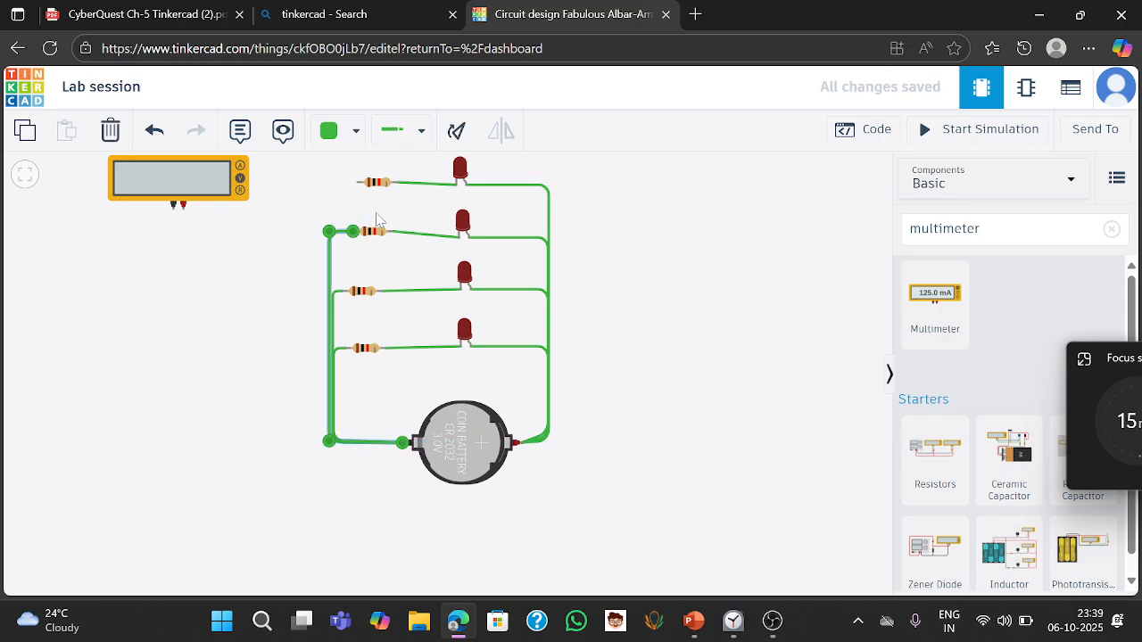
- Wire the multimeter's positive probe to the free end of the top resistor
left_click(184, 207)
left_click(185, 223)
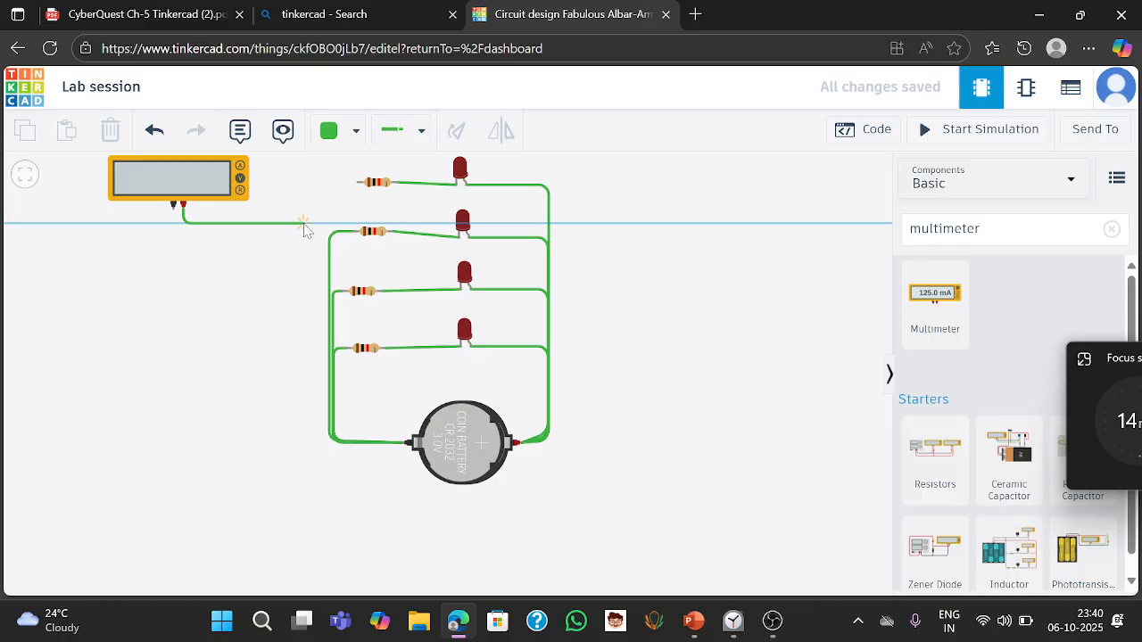
left_click(303, 223)
left_click(304, 184)
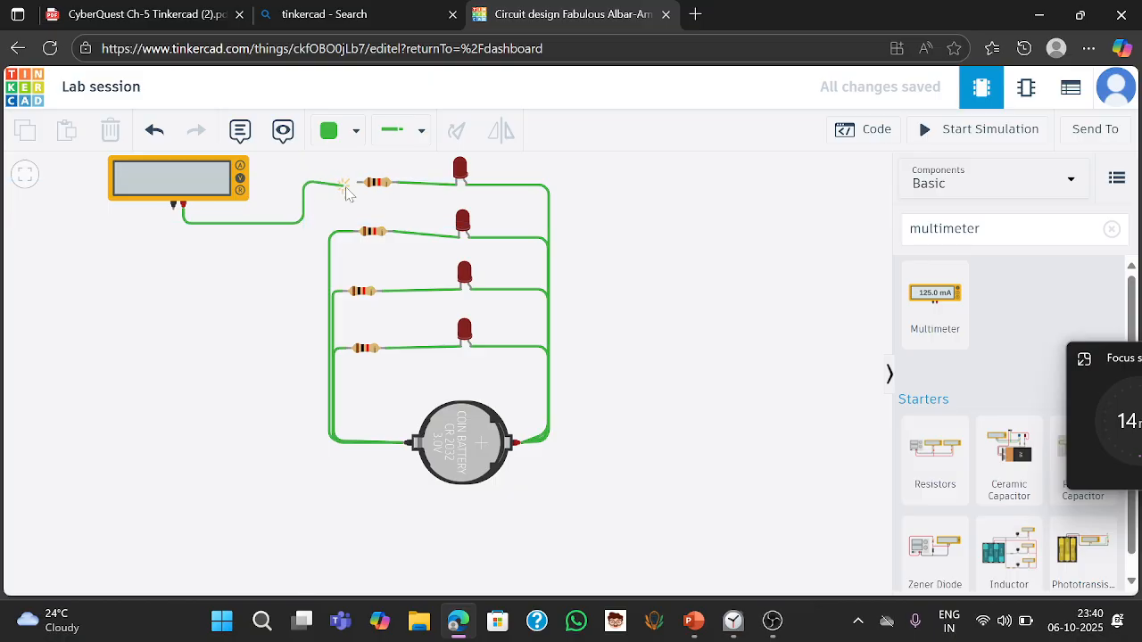
left_click(358, 182)
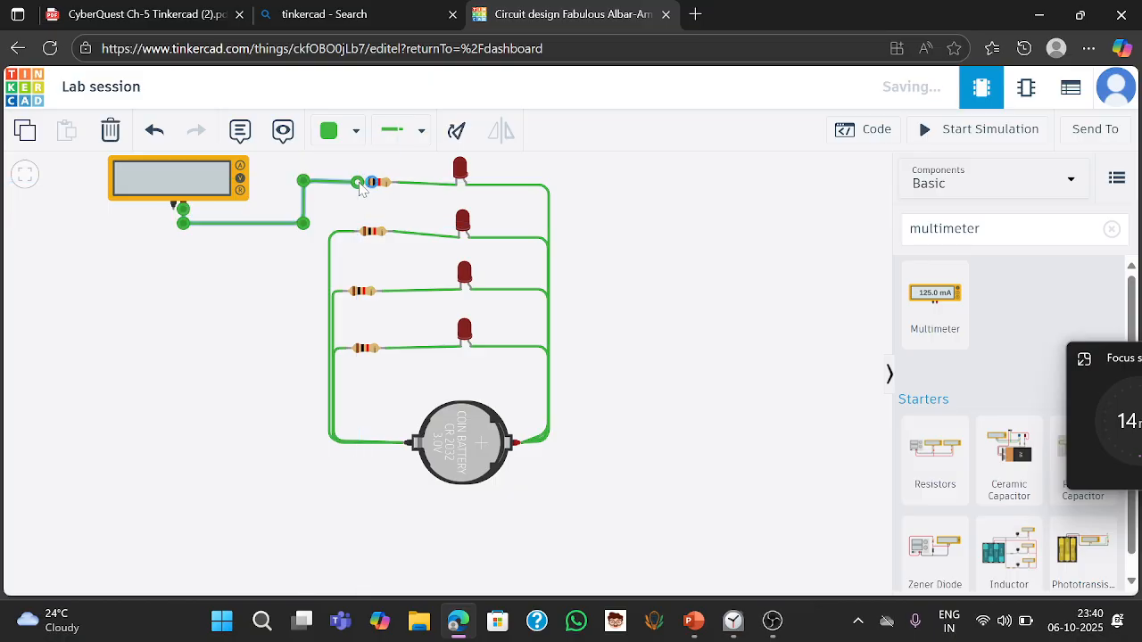
- Wire the multimeter's negative probe down to the battery's negative terminal
left_click(174, 209)
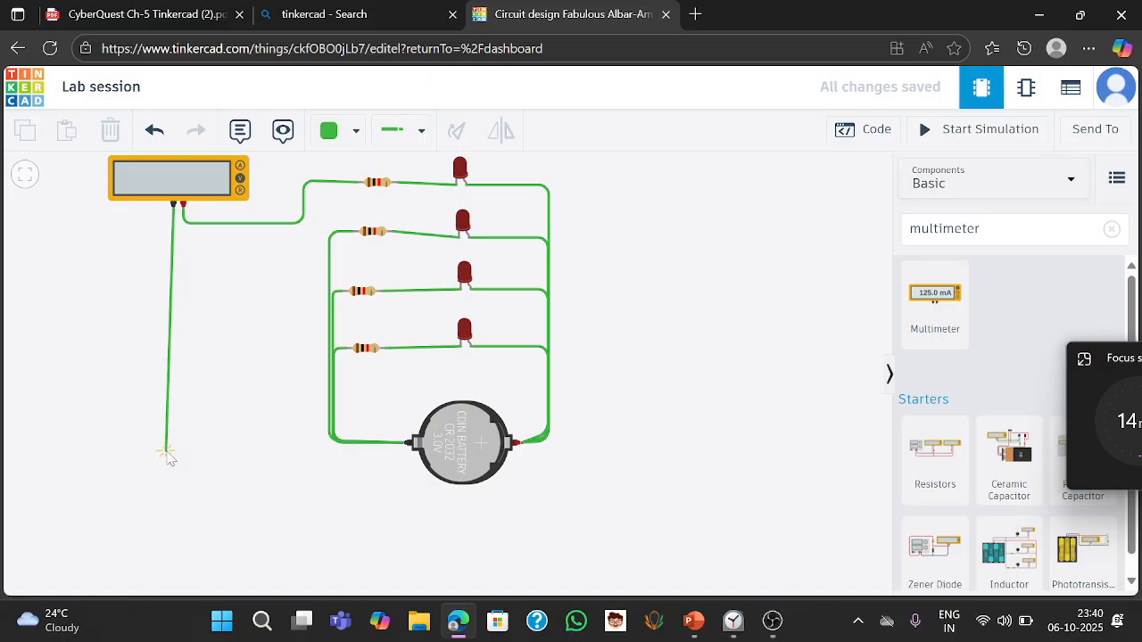
left_click(170, 453)
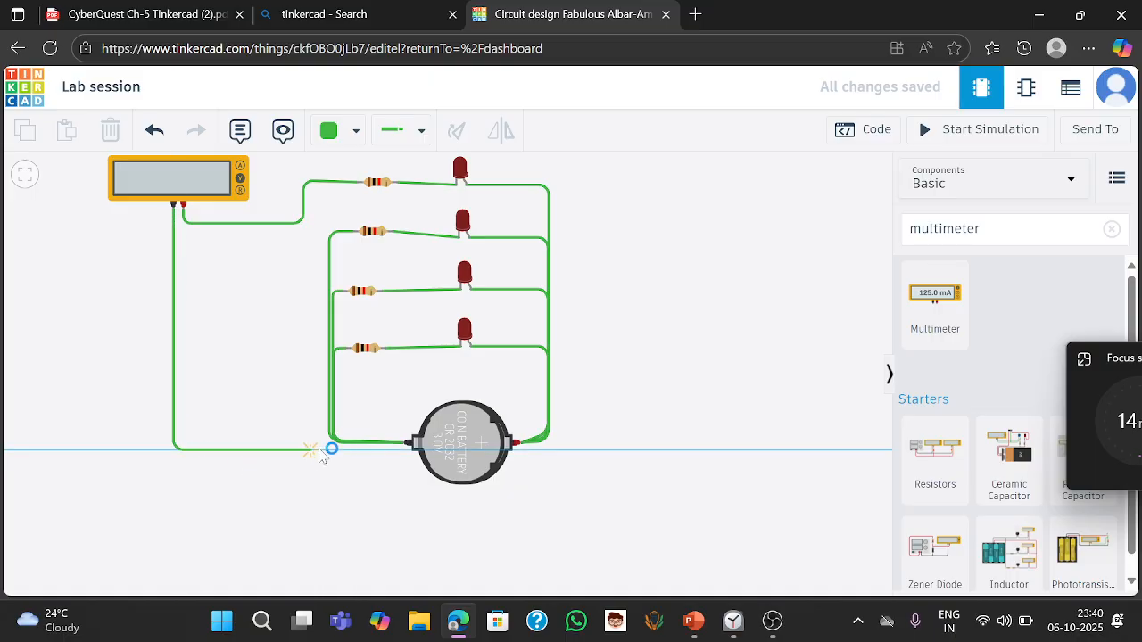
left_click(404, 446)
left_click(398, 488)
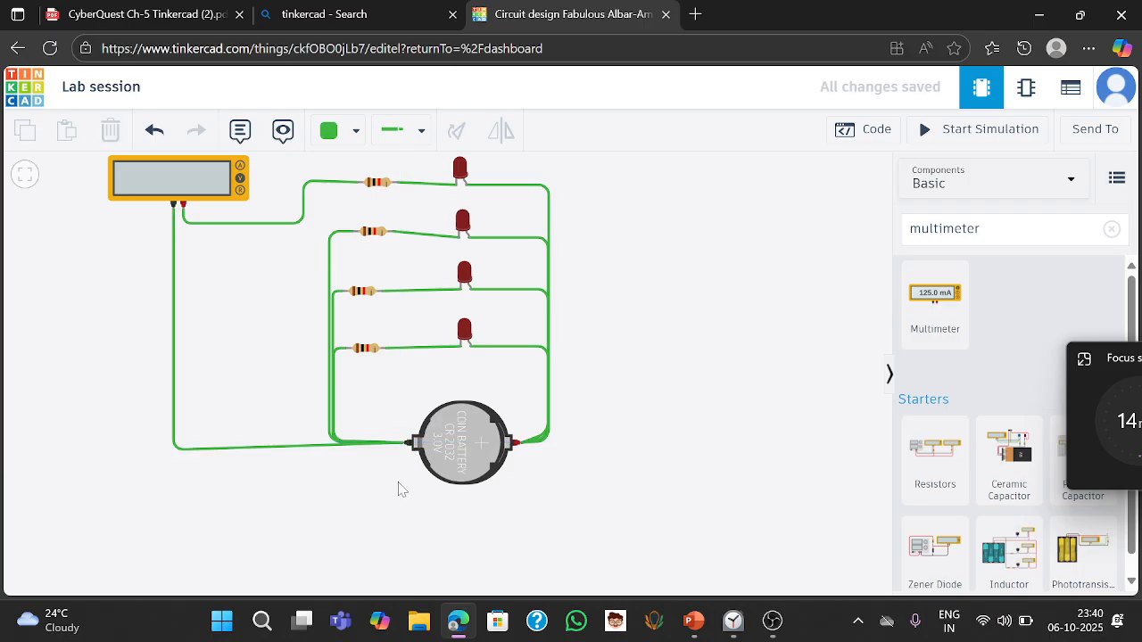
- Check the PDF's instructions for testing the finished circuit
key("alt+Tab")
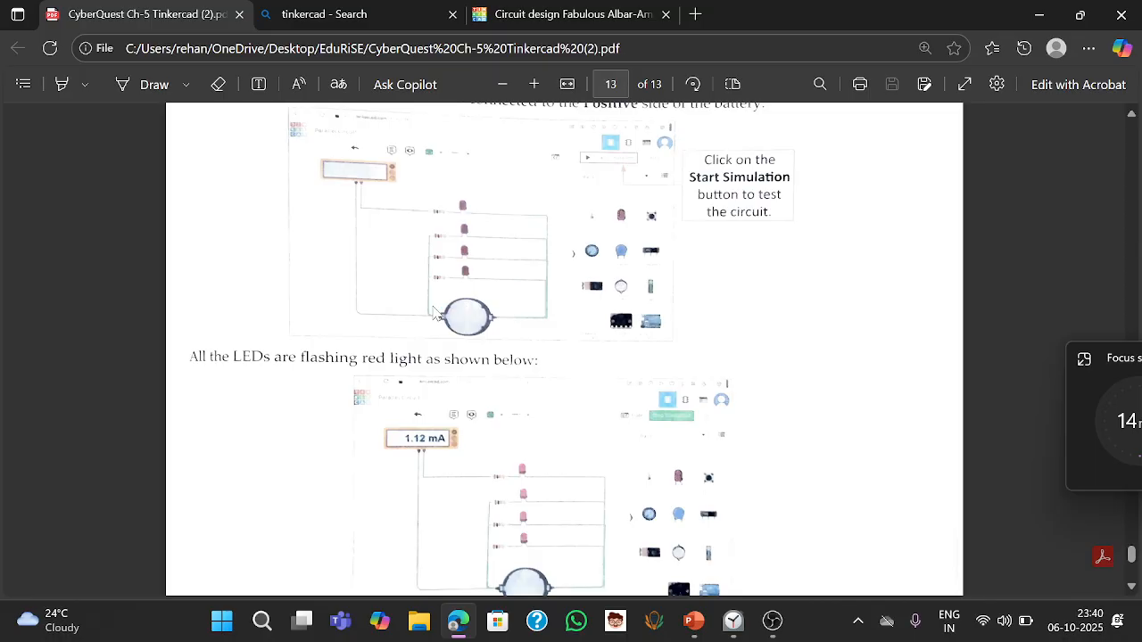
key("alt+Tab")
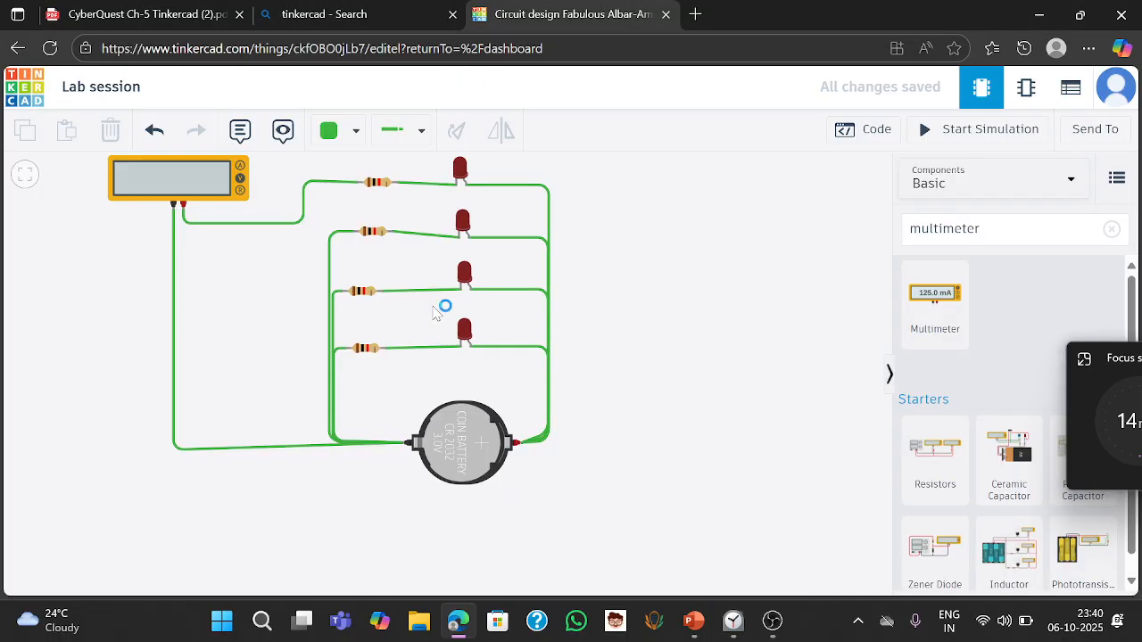
left_click(380, 183)
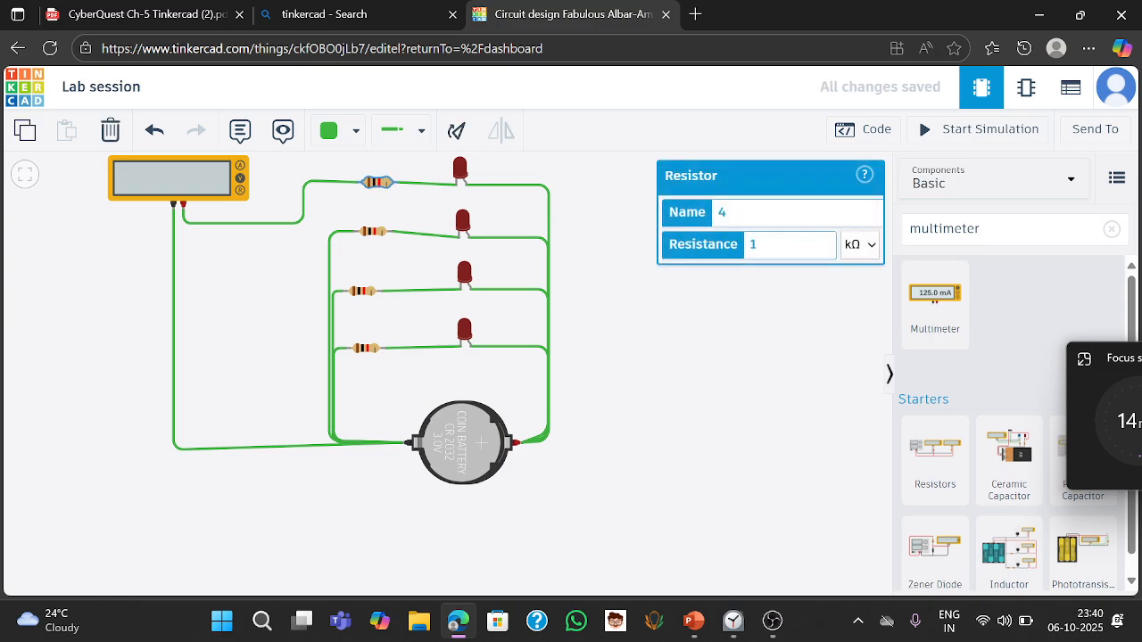
left_click(867, 252)
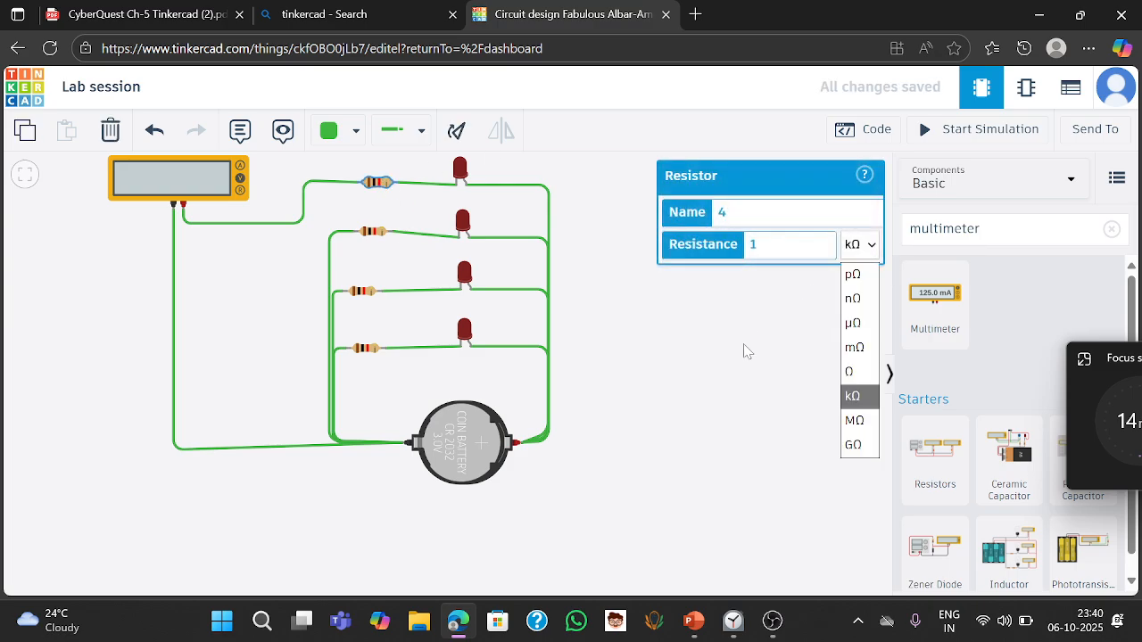
left_click(729, 372)
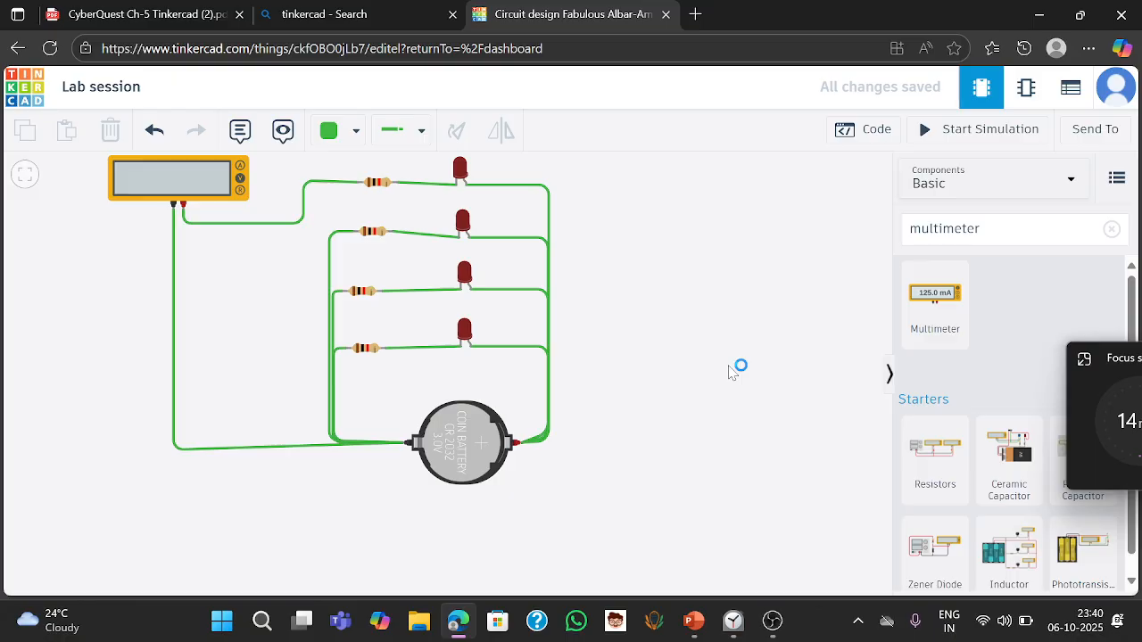
- Start the simulation of the parallel circuit
left_click_drag(729, 372, 803, 415)
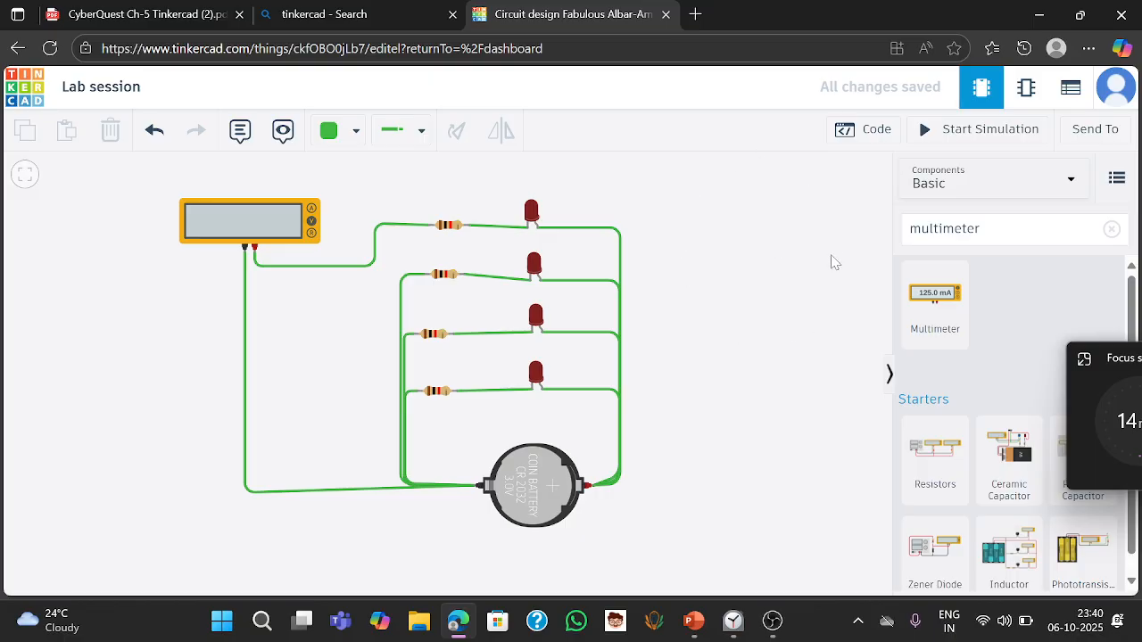
left_click(976, 132)
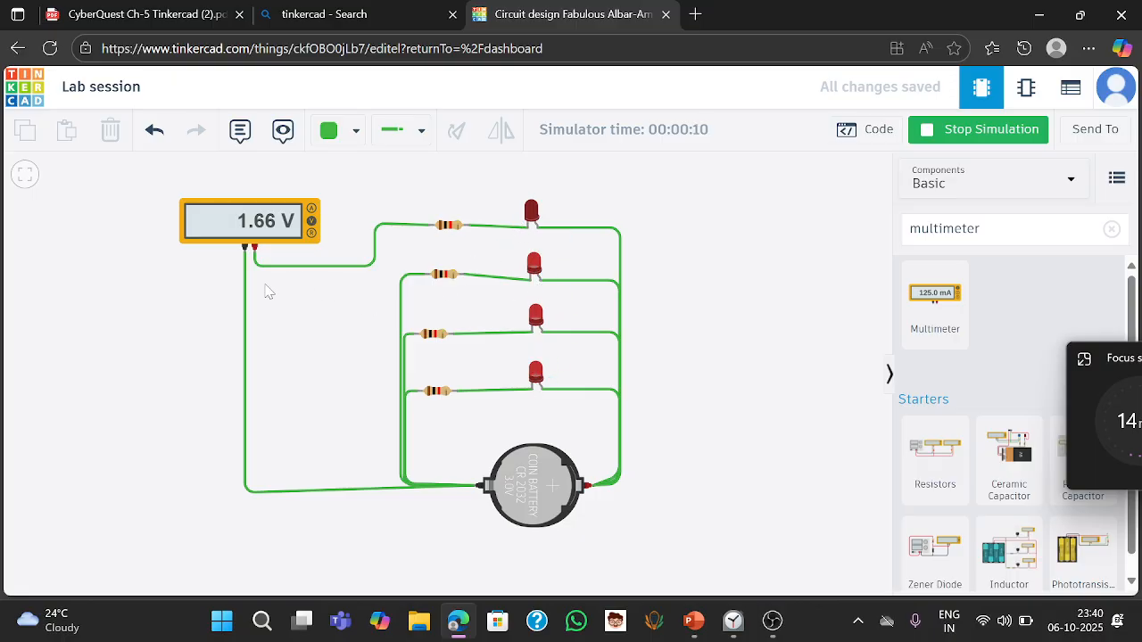
- Review the PDF's expected simulation result and multimeter reading for the parallel circuit
key("alt+Tab")
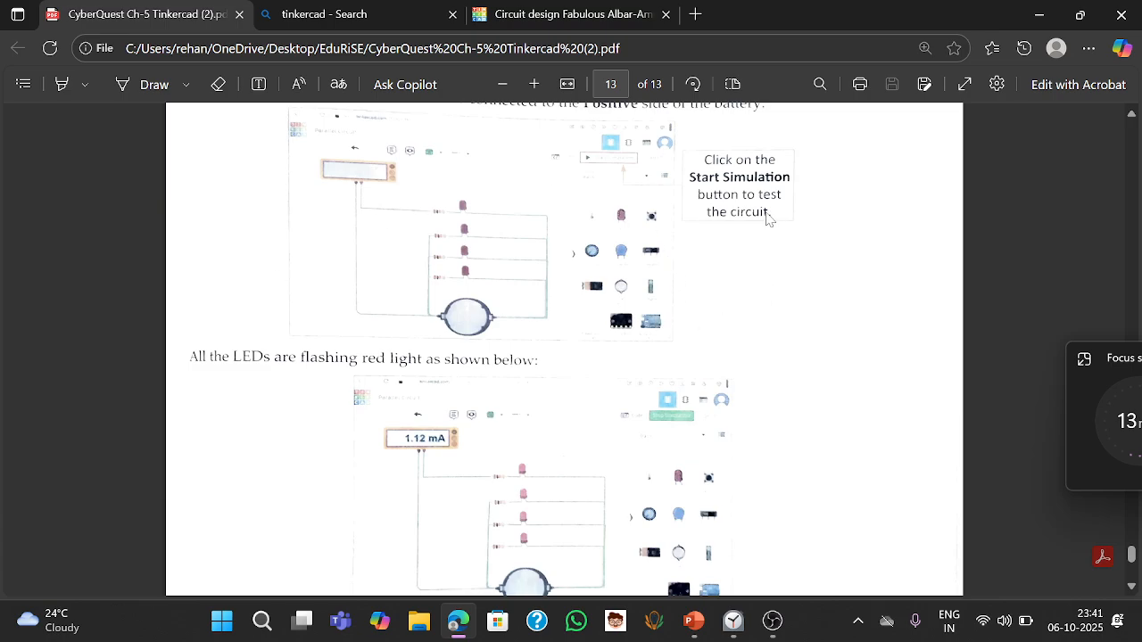
left_click(1133, 587)
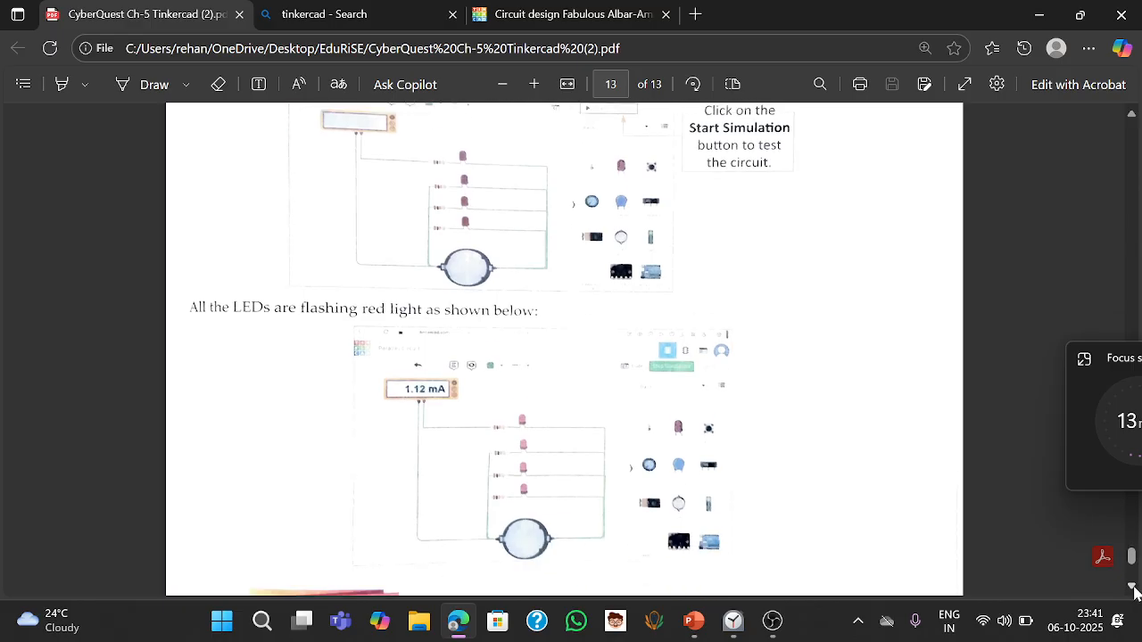
left_click(1133, 587)
left_click(1134, 587)
left_click(1133, 587)
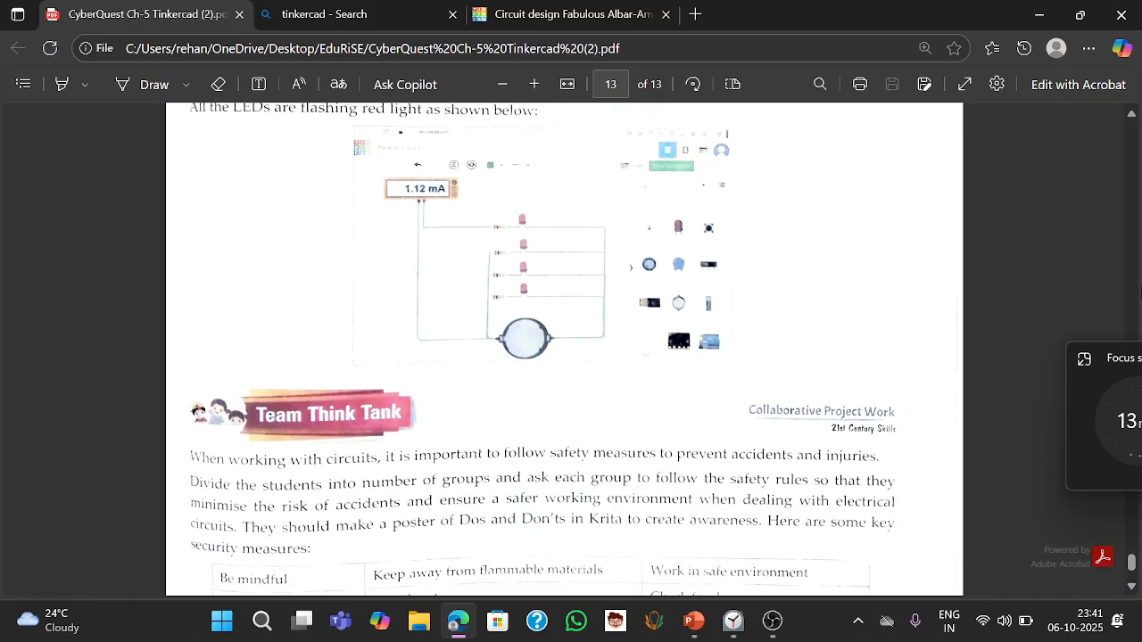
left_click(1133, 116)
left_click(1133, 116)
left_click(1132, 116)
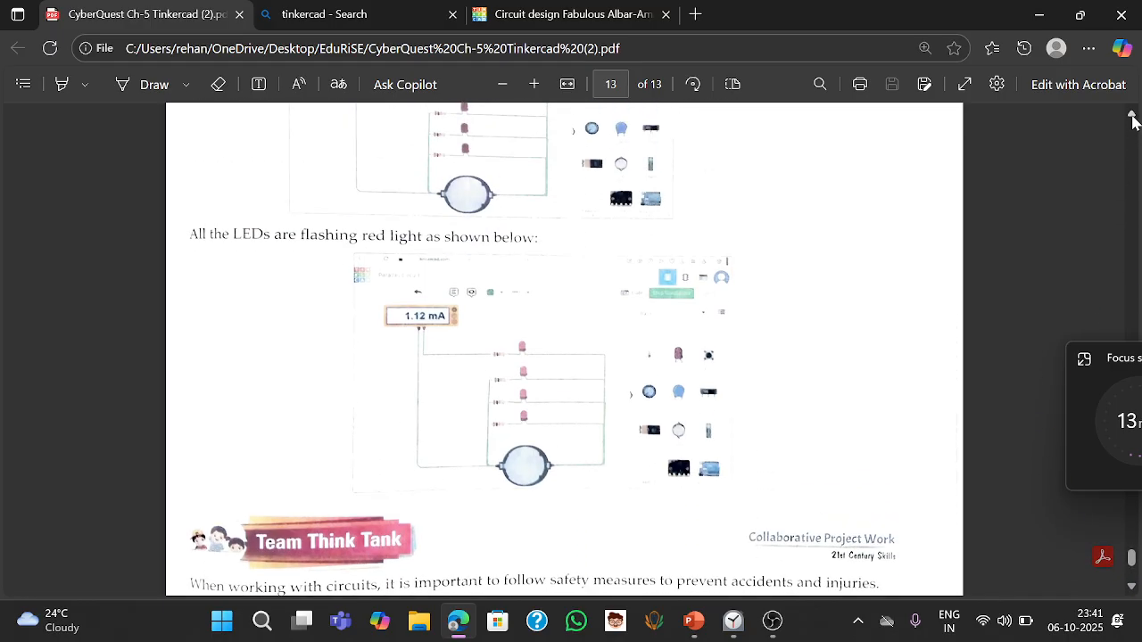
left_click(1132, 116)
left_click(1133, 116)
left_click(1132, 116)
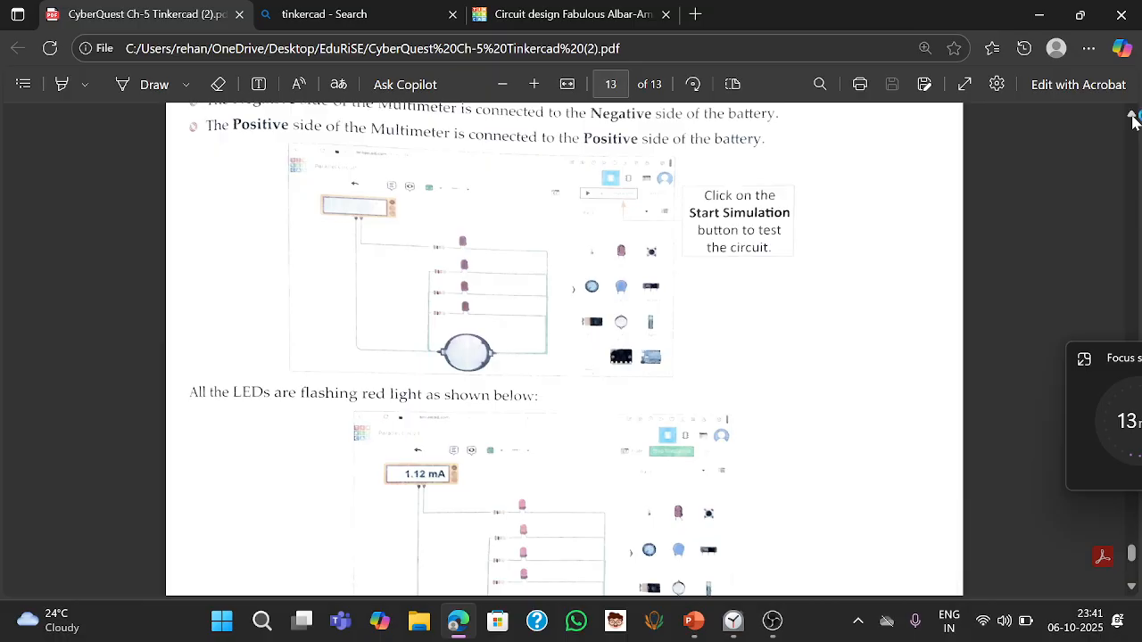
key("alt+Tab")
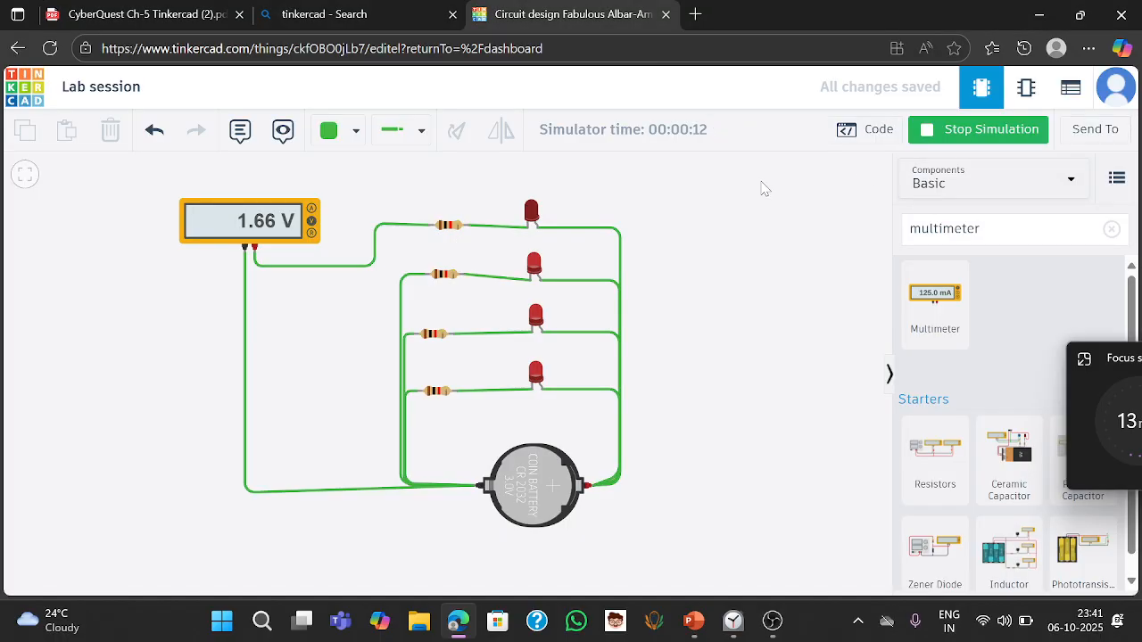
- Change the top resistor's resistance unit to Ω
left_click(450, 226)
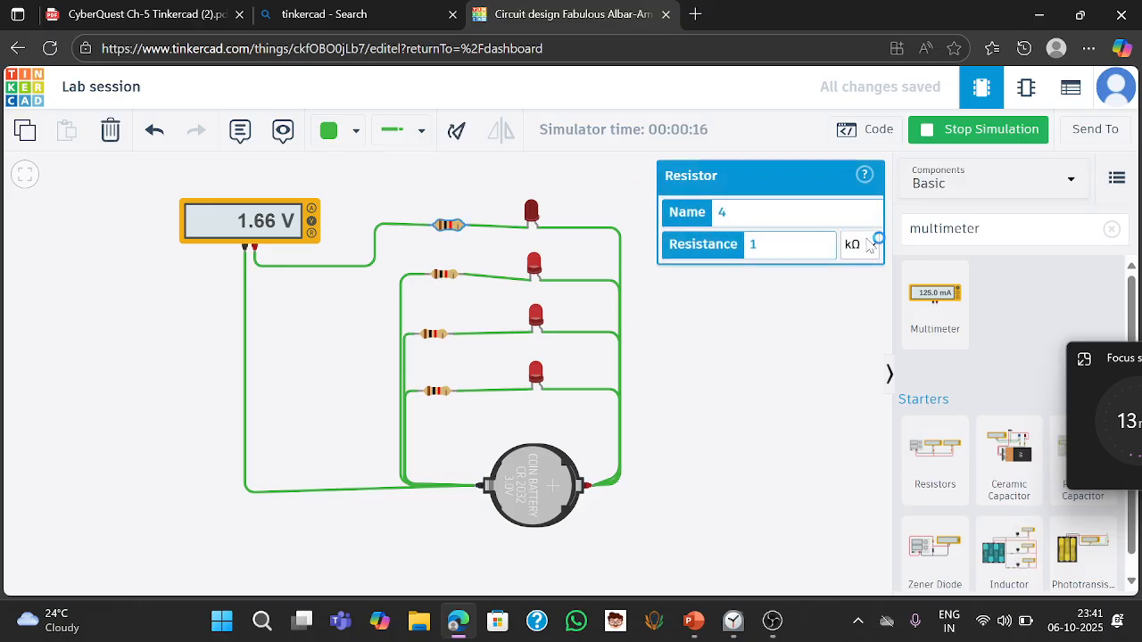
left_click(870, 248)
left_click(859, 374)
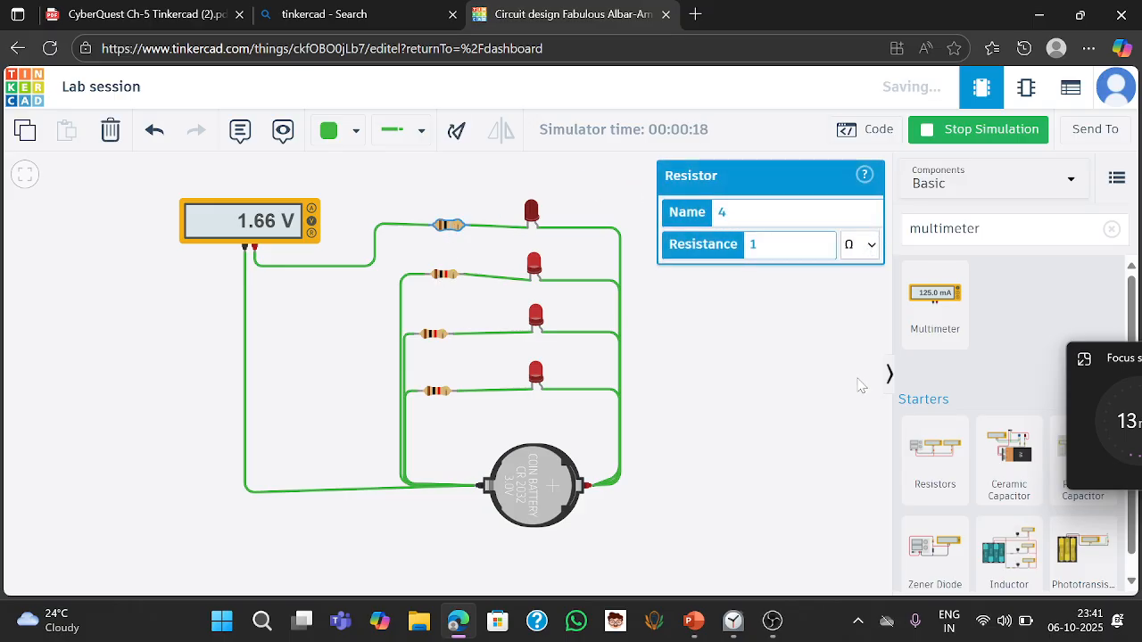
left_click(835, 369)
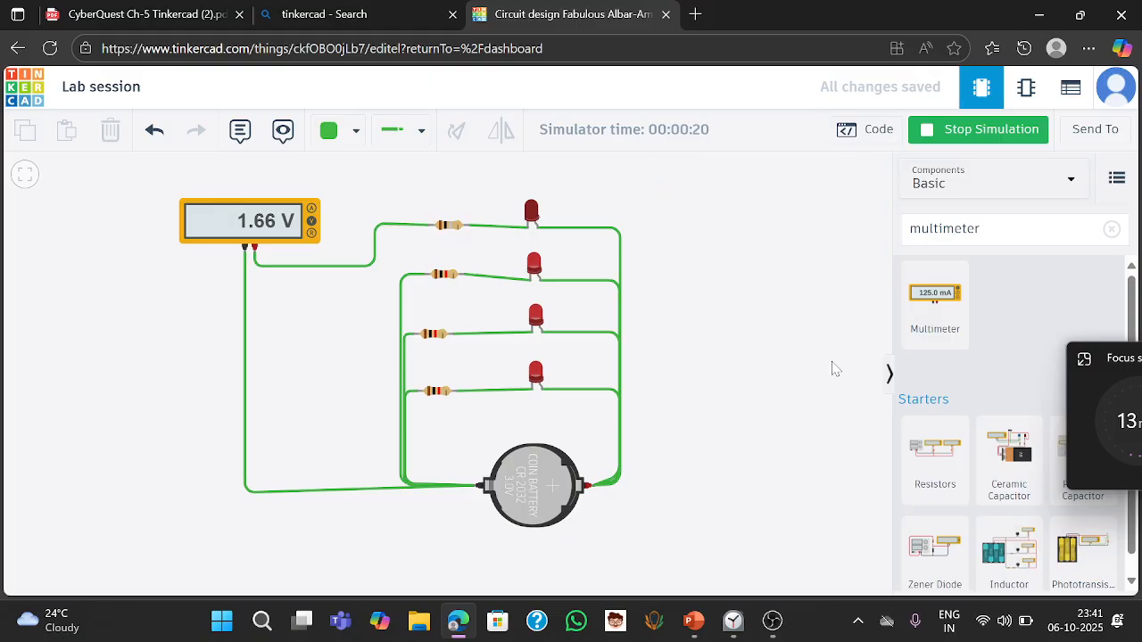
- Switch the multimeter to current (amperage) mode
left_click(449, 224)
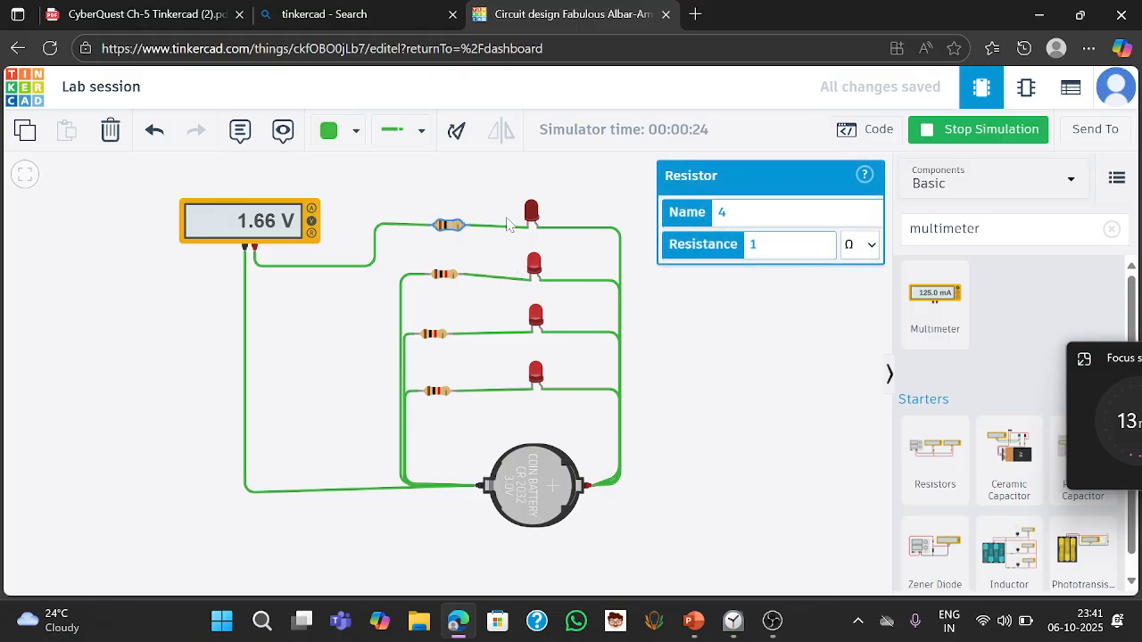
left_click(311, 211)
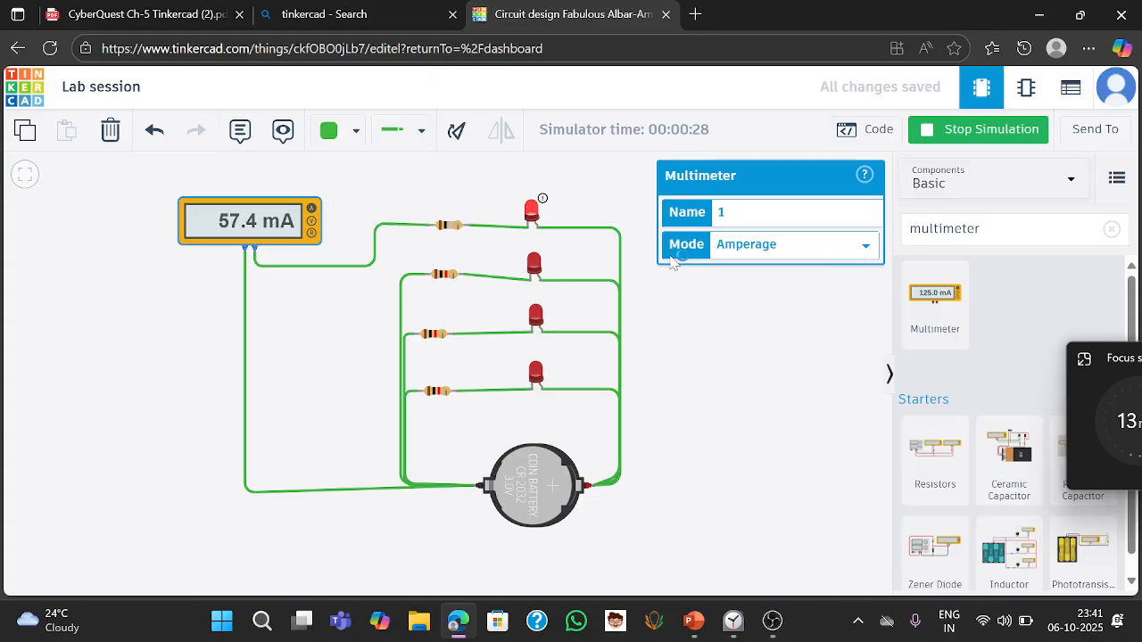
- Set the top resistor's resistance unit back to kΩ, making it 1 kΩ
left_click(450, 226)
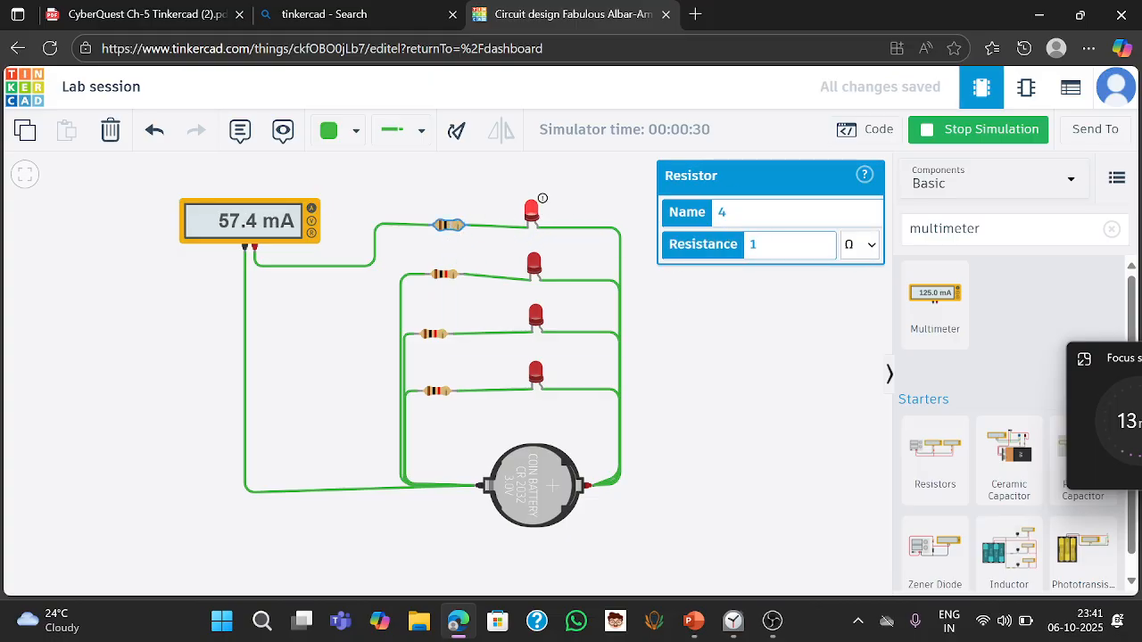
left_click(873, 252)
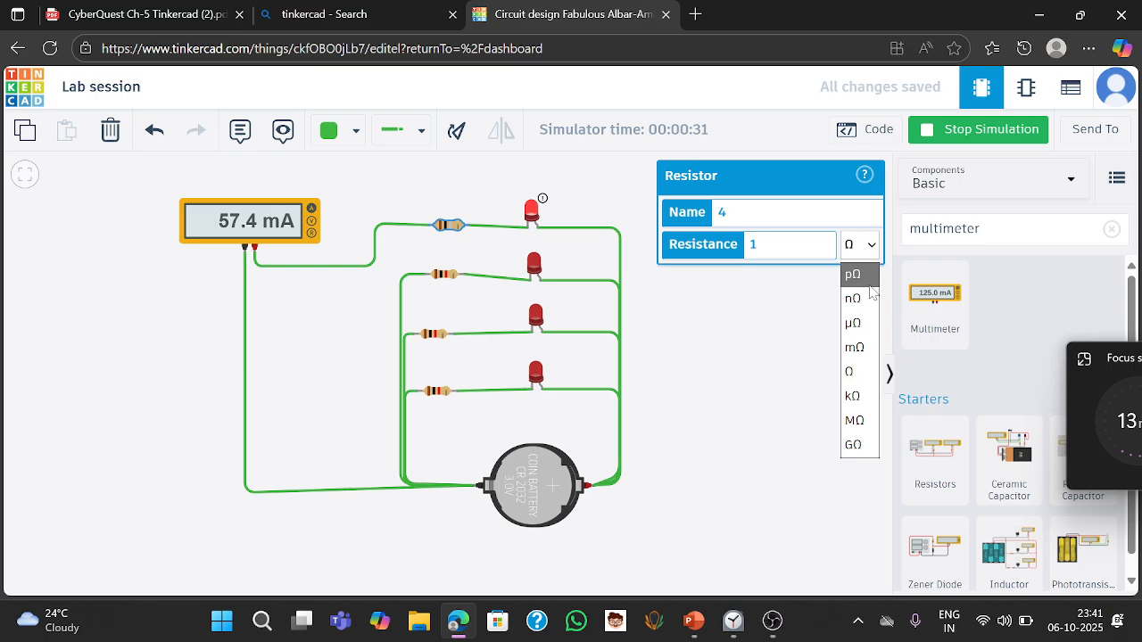
left_click(854, 398)
left_click(796, 346)
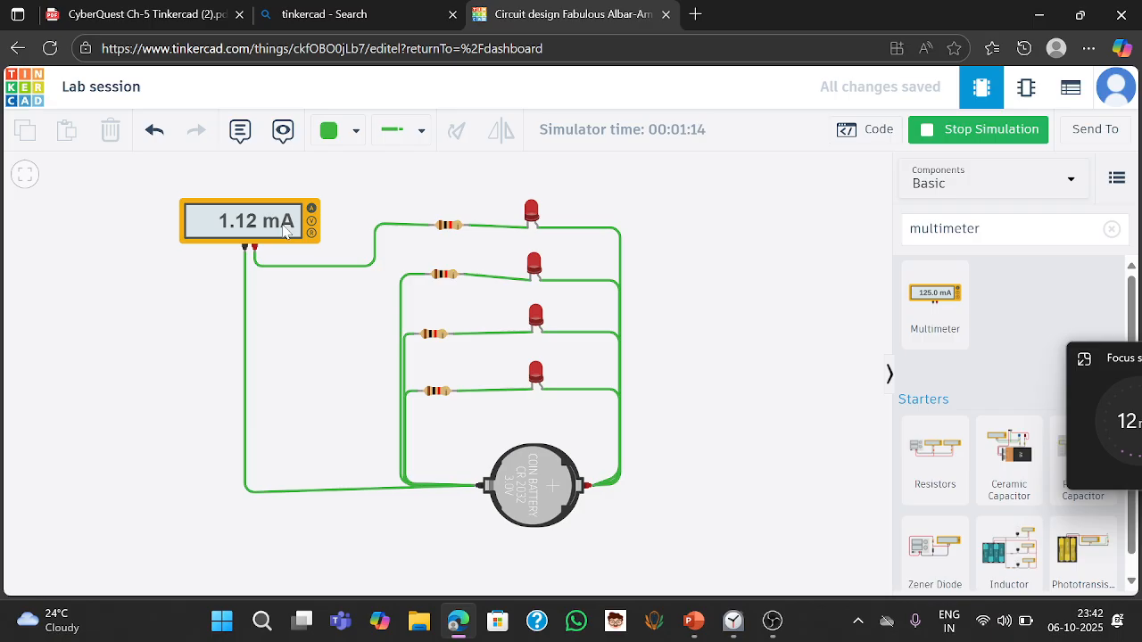
- Check the top resistor's value and compare the multimeter's voltage and current readings
left_click(461, 230)
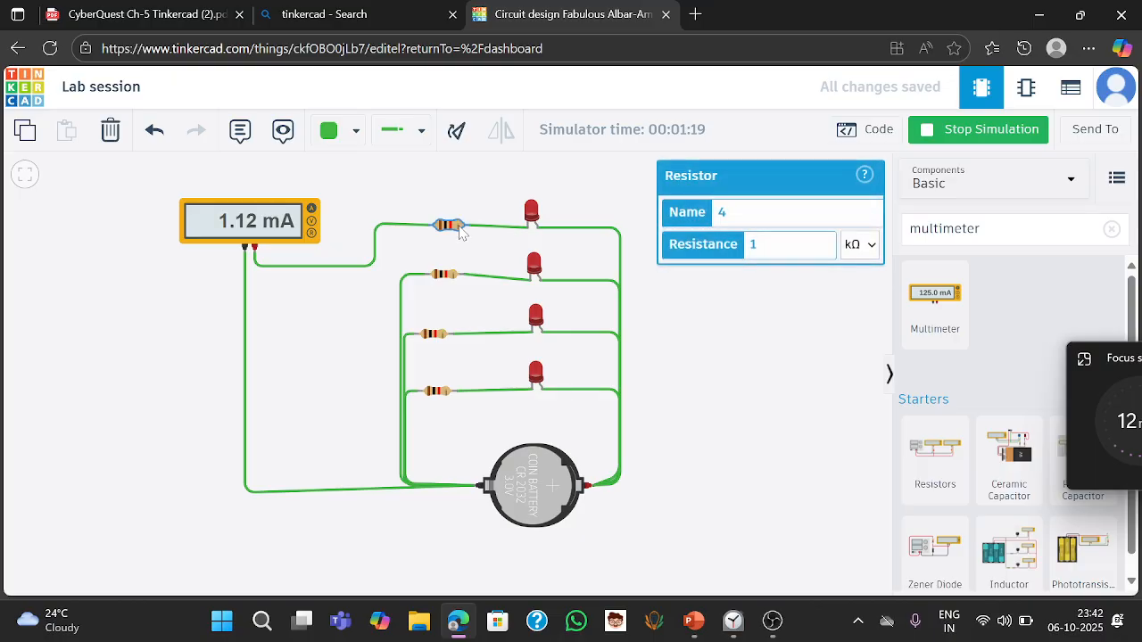
left_click(702, 326)
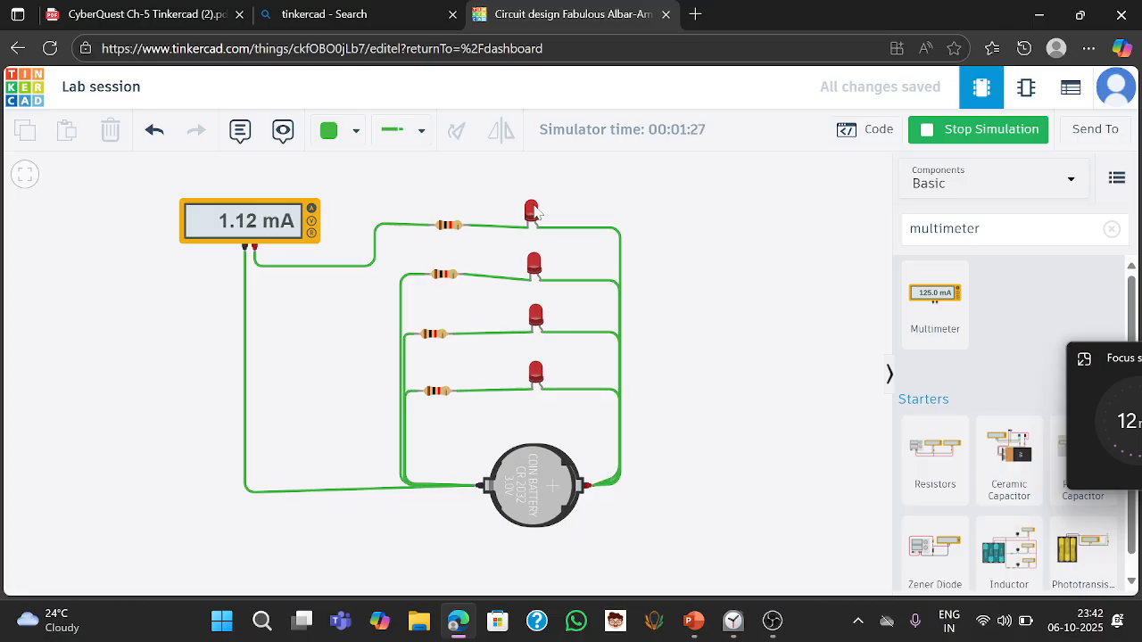
left_click(311, 223)
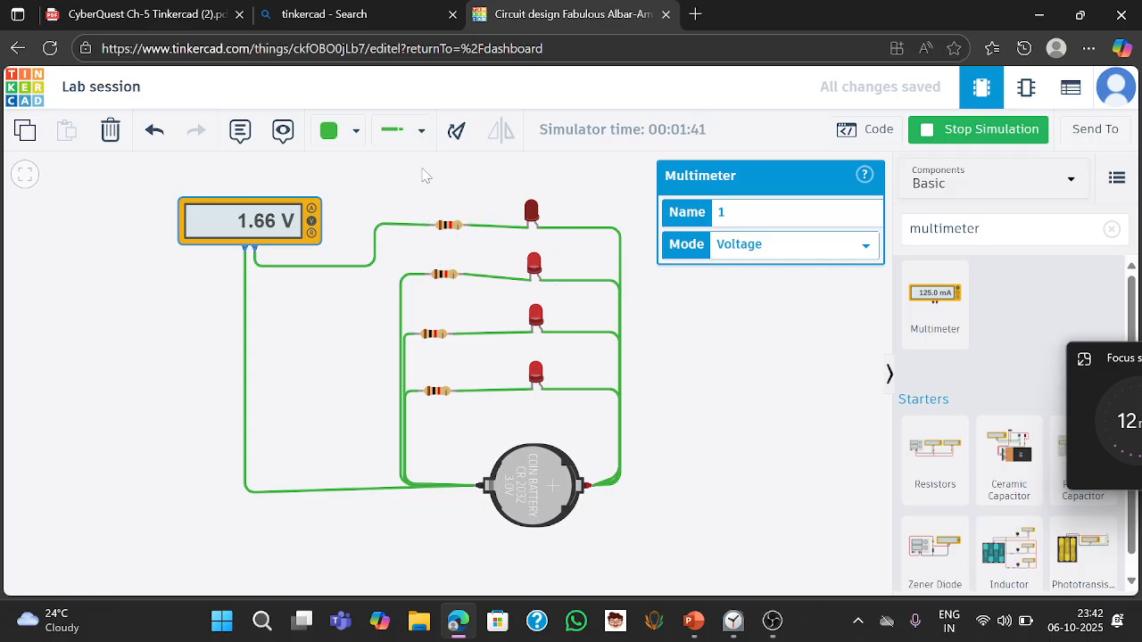
left_click(309, 206)
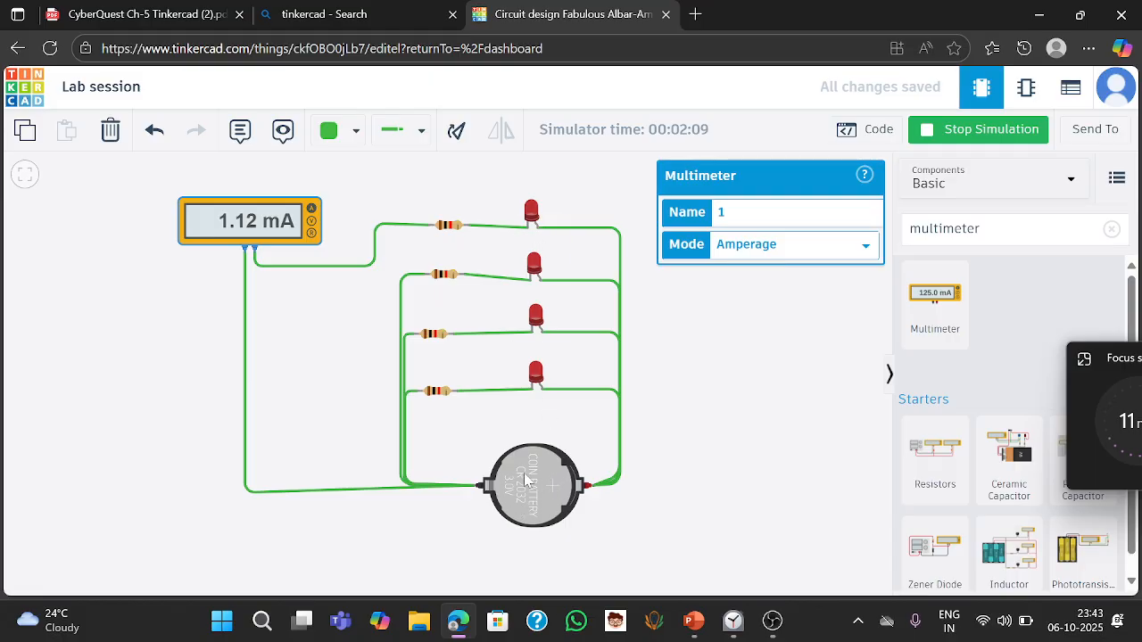
- Change the bottom resistor's resistance unit to Ω
left_click(434, 393)
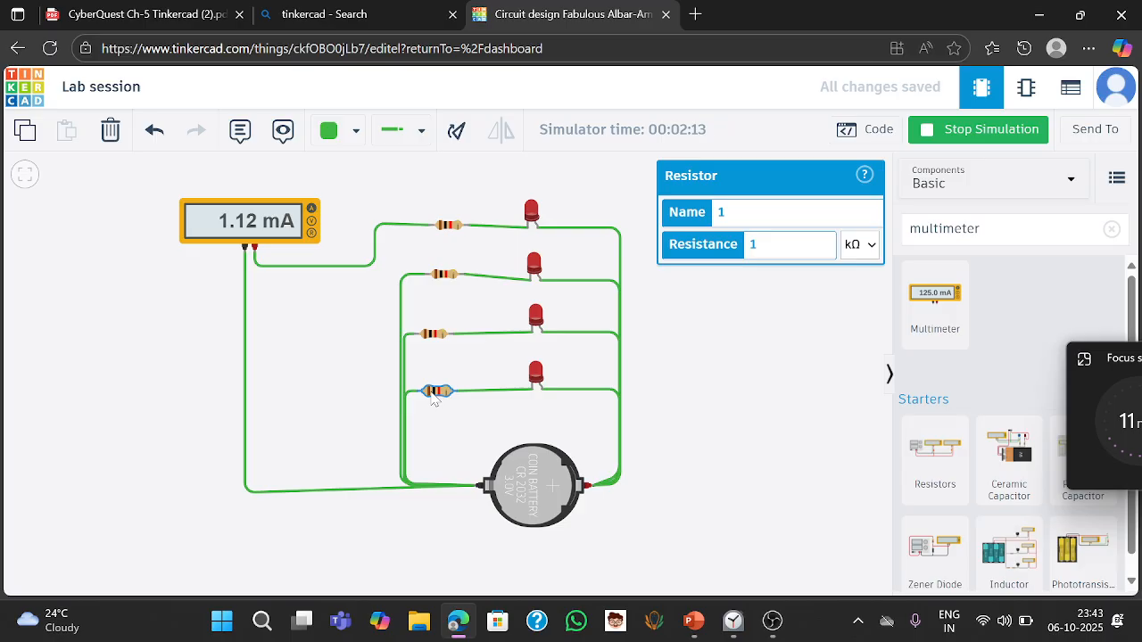
left_click(870, 246)
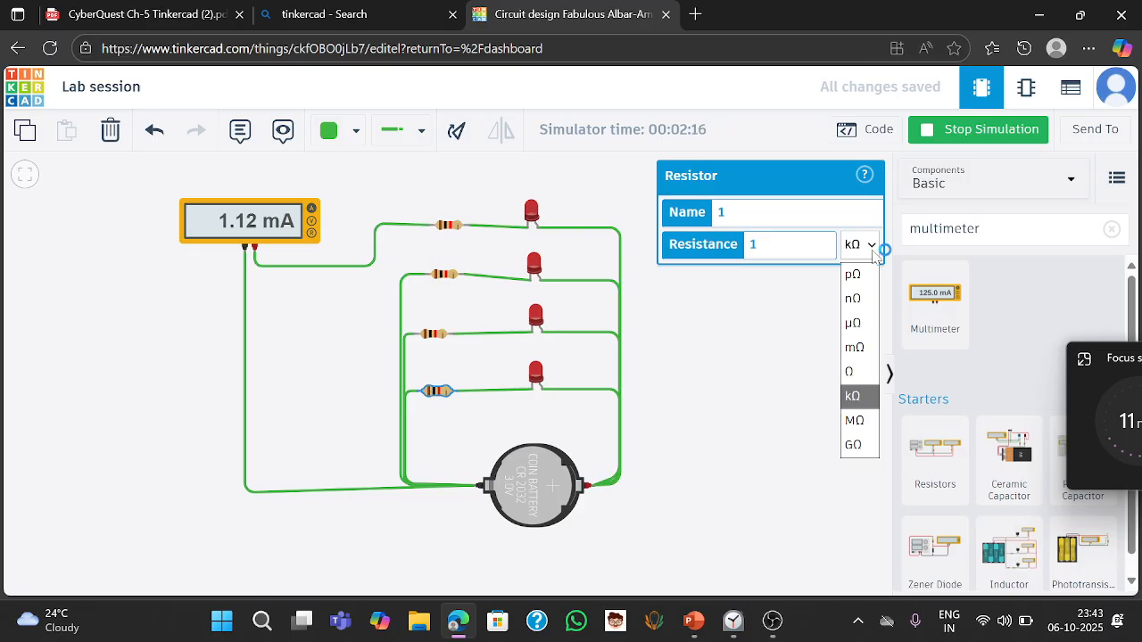
left_click(862, 374)
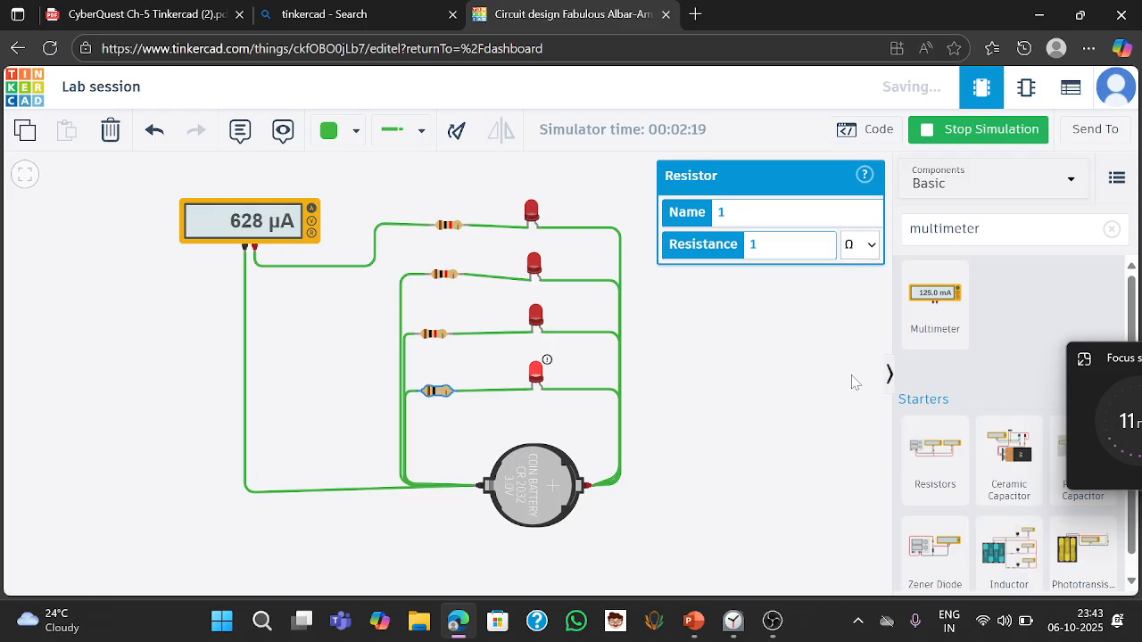
- Set the bottom resistor's resistance unit back to kΩ, making it 1 kΩ again
mouse_move(551, 367)
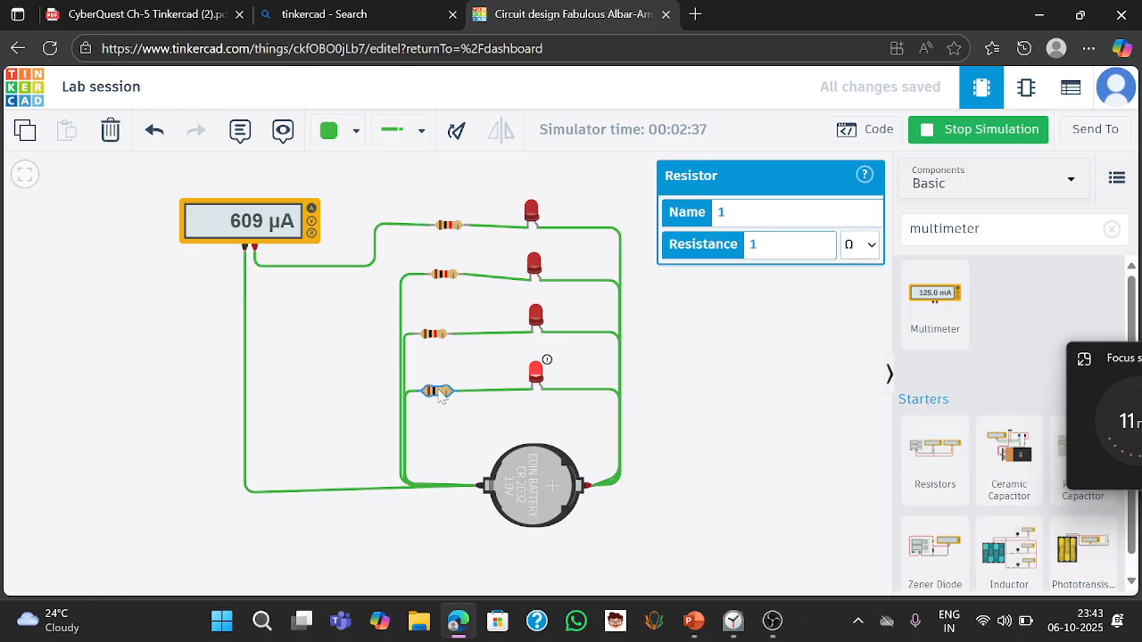
left_click(872, 251)
left_click(860, 406)
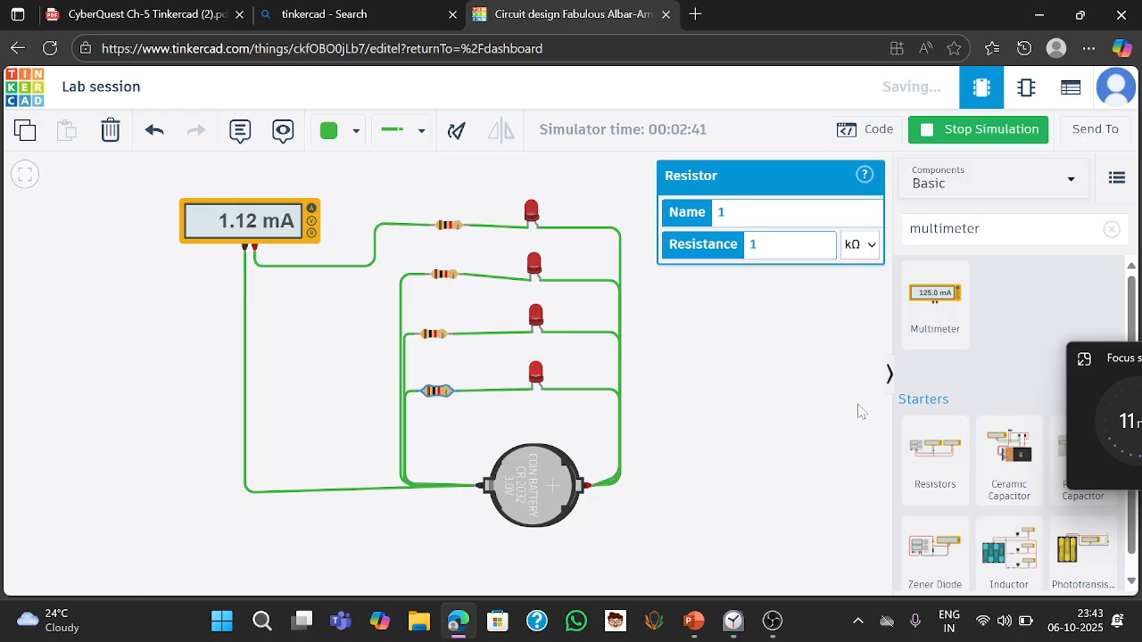
left_click(711, 411)
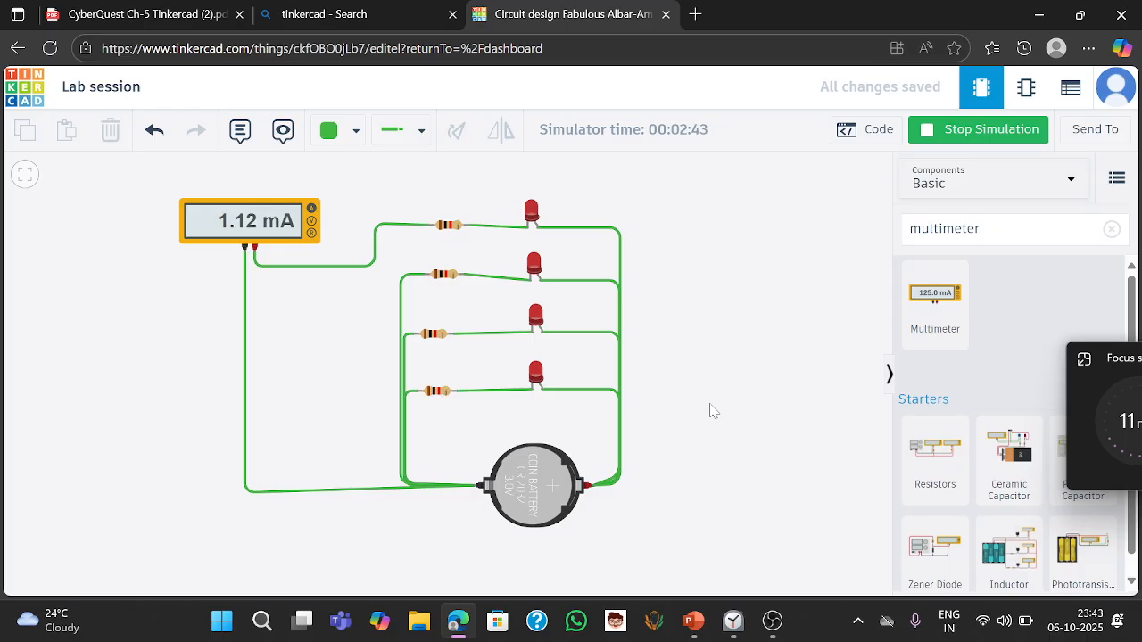
left_click(1129, 366)
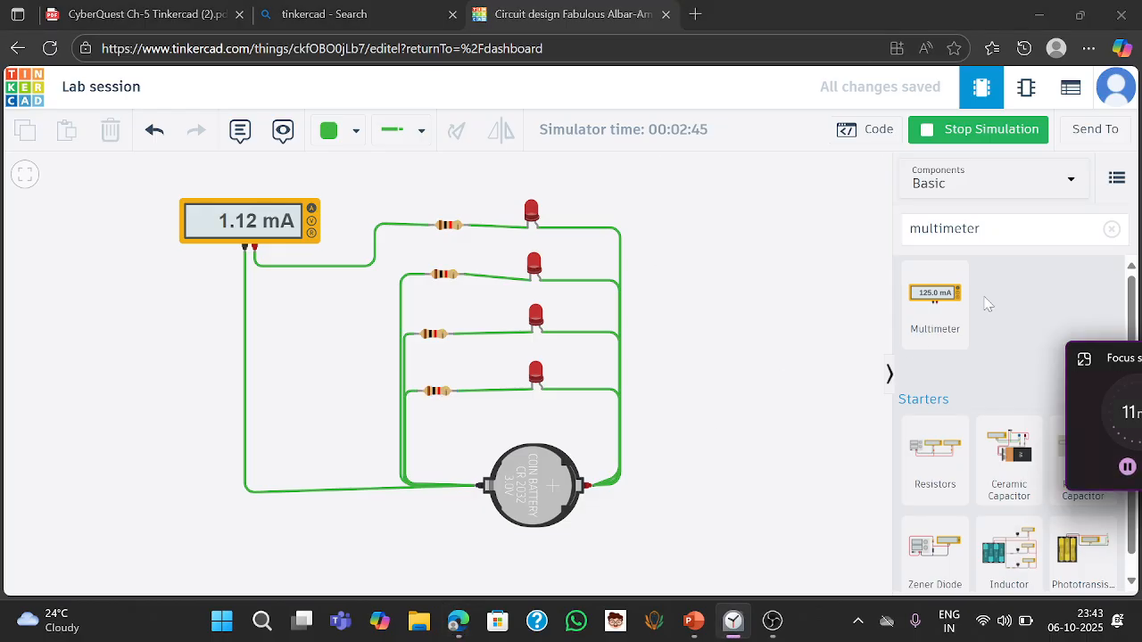
left_click(1084, 359)
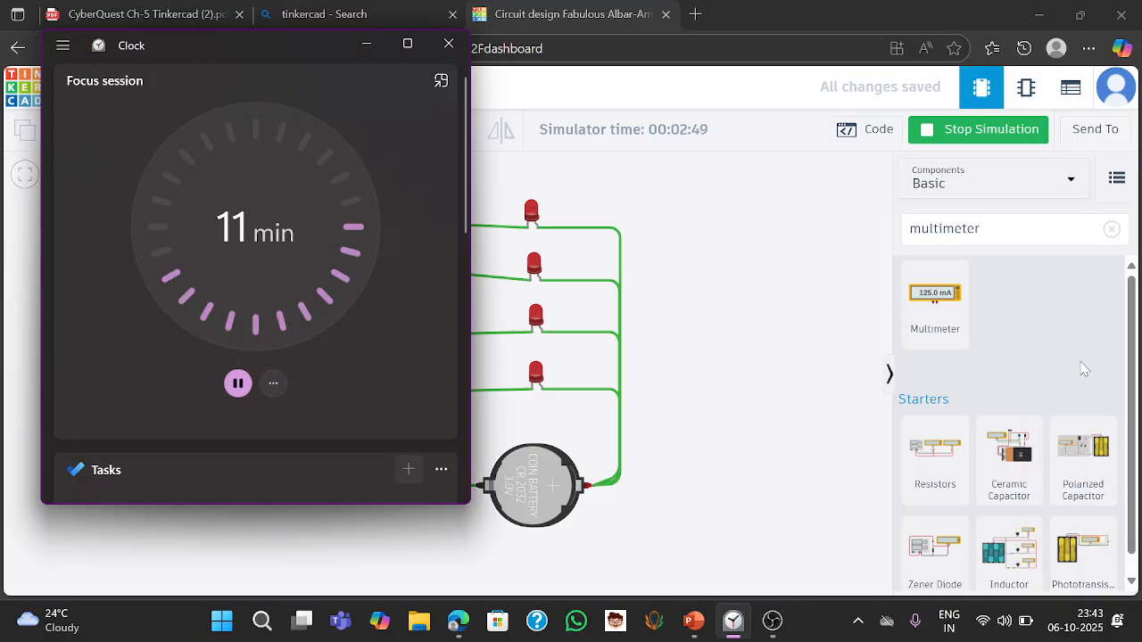
left_click(440, 81)
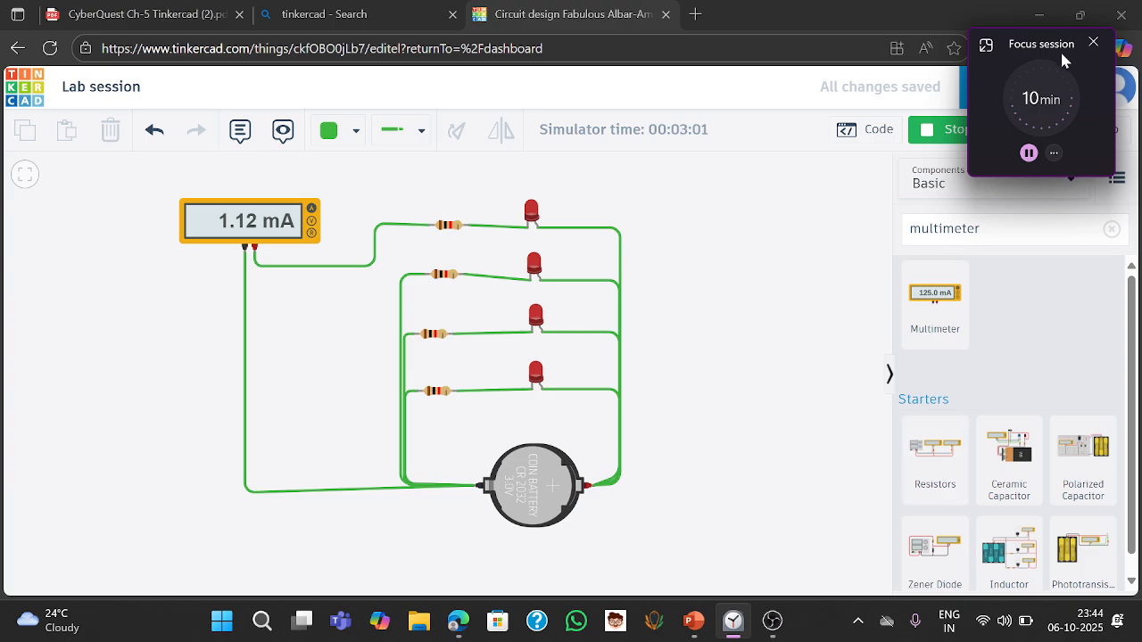
left_click_drag(1063, 49, 1087, 395)
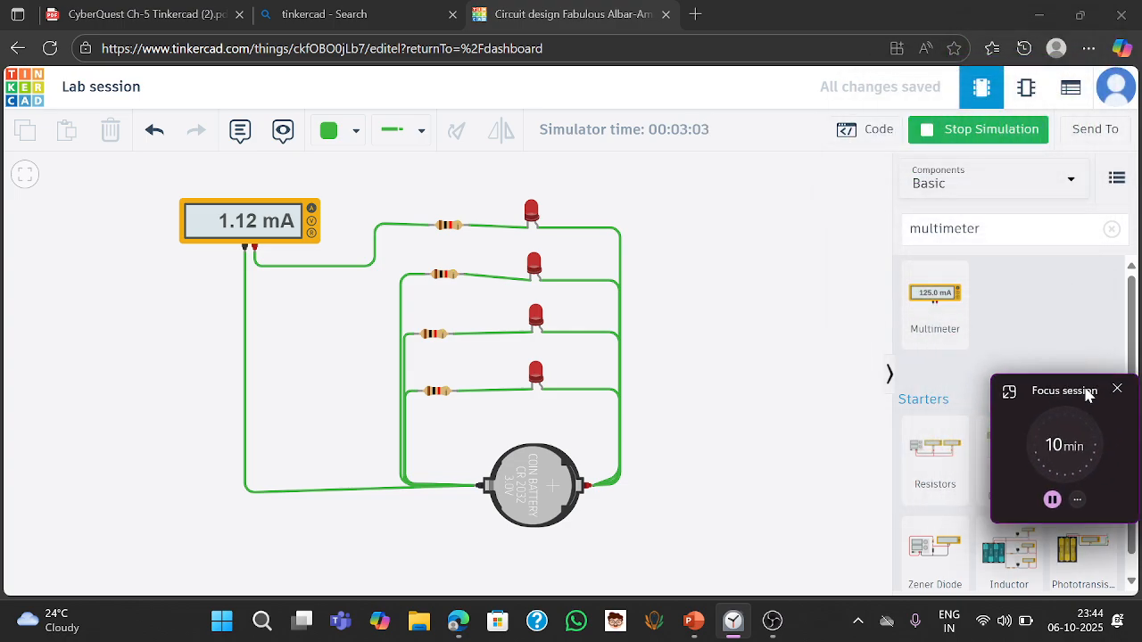
- Search the components for arduino and browse the Arduino starter circuits
left_click(1110, 231)
left_click(1110, 231)
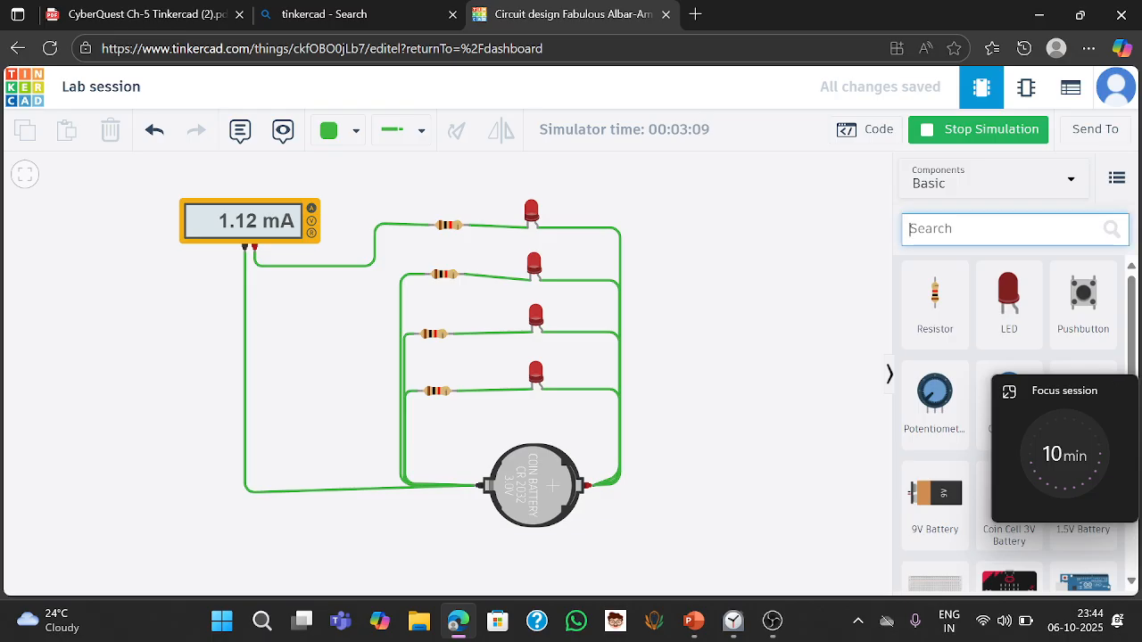
type("arduio")
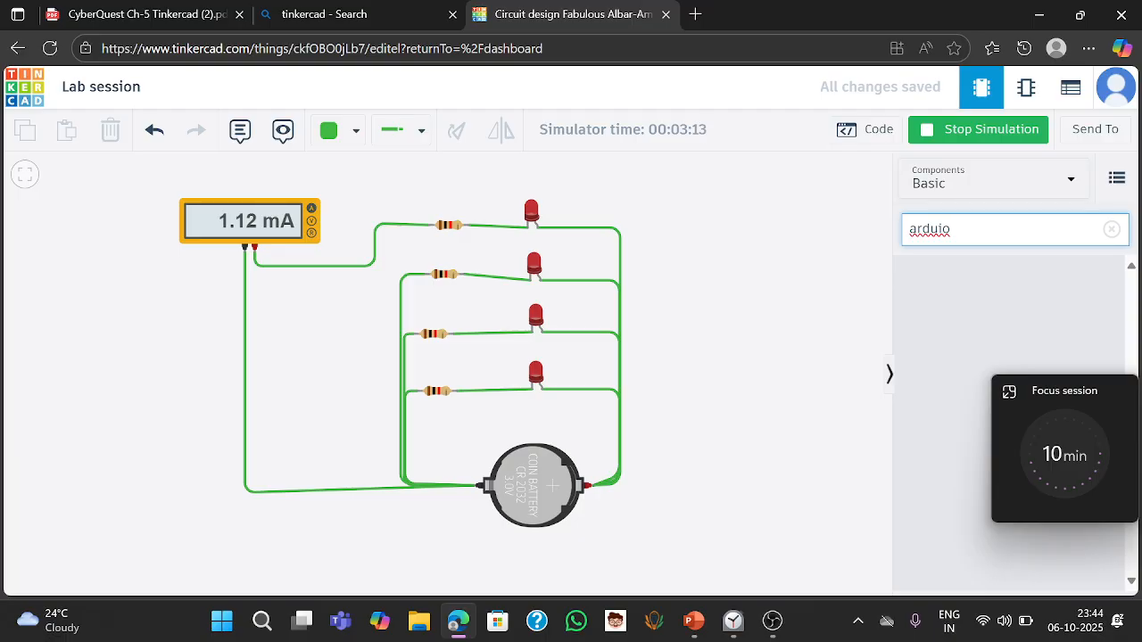
key("BackSpace")
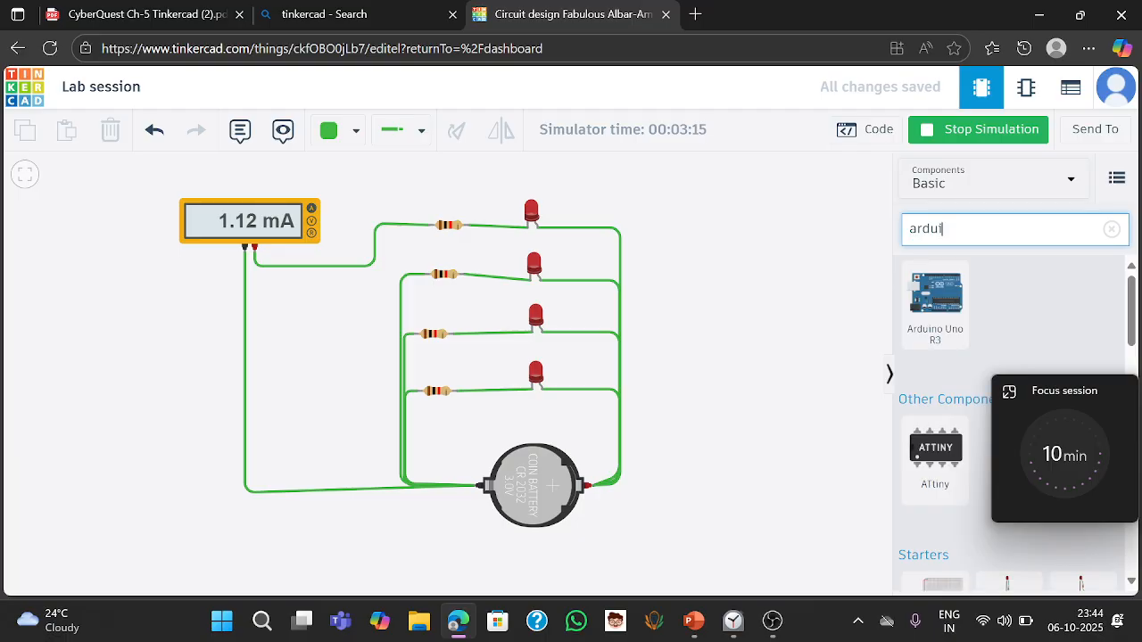
left_click(956, 268)
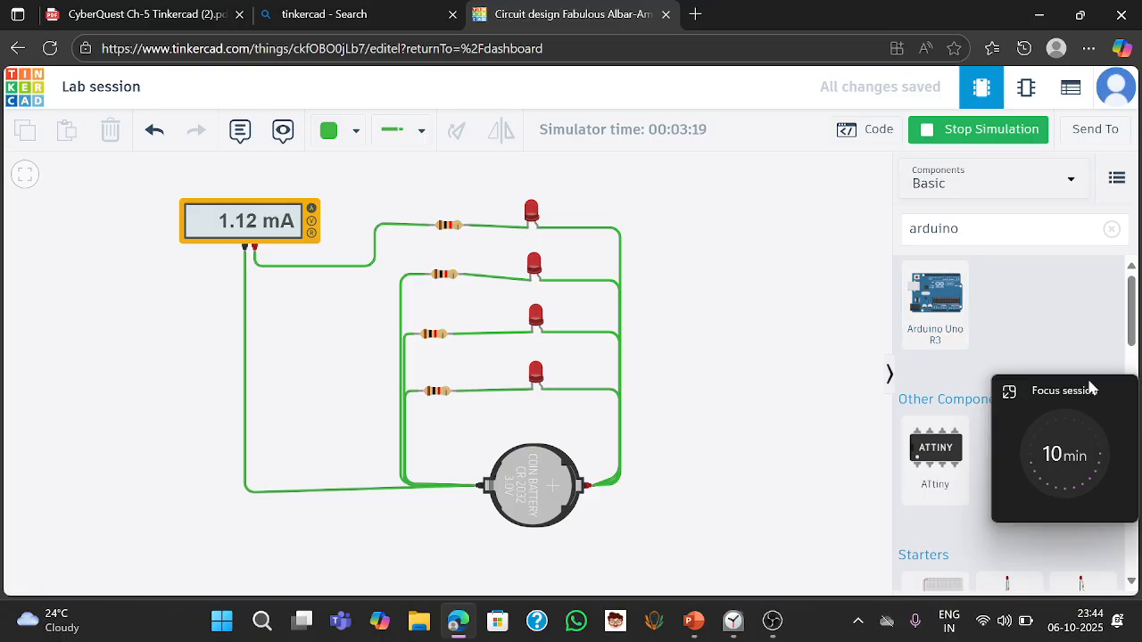
left_click_drag(1070, 395, 1035, 60)
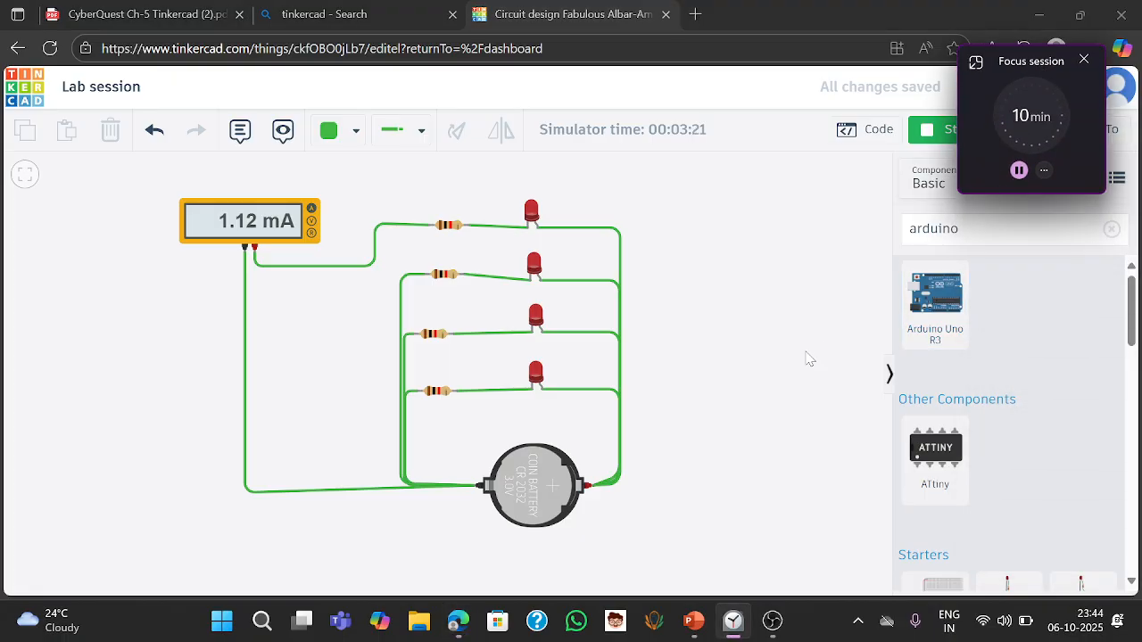
left_click_drag(728, 368, 435, 353)
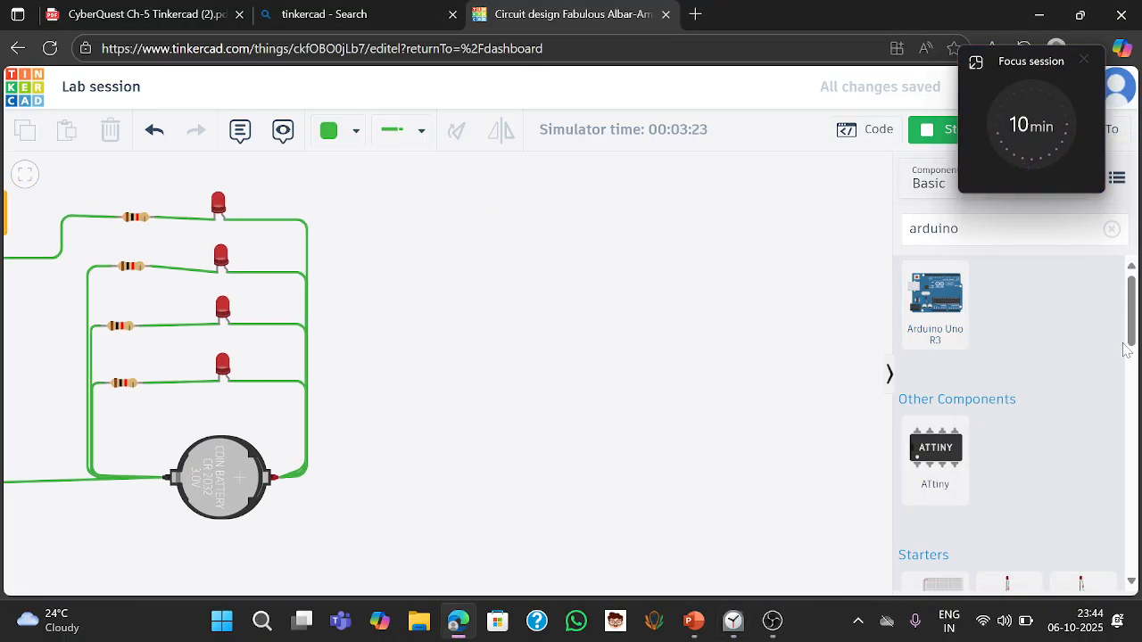
left_click_drag(1135, 332, 1127, 401)
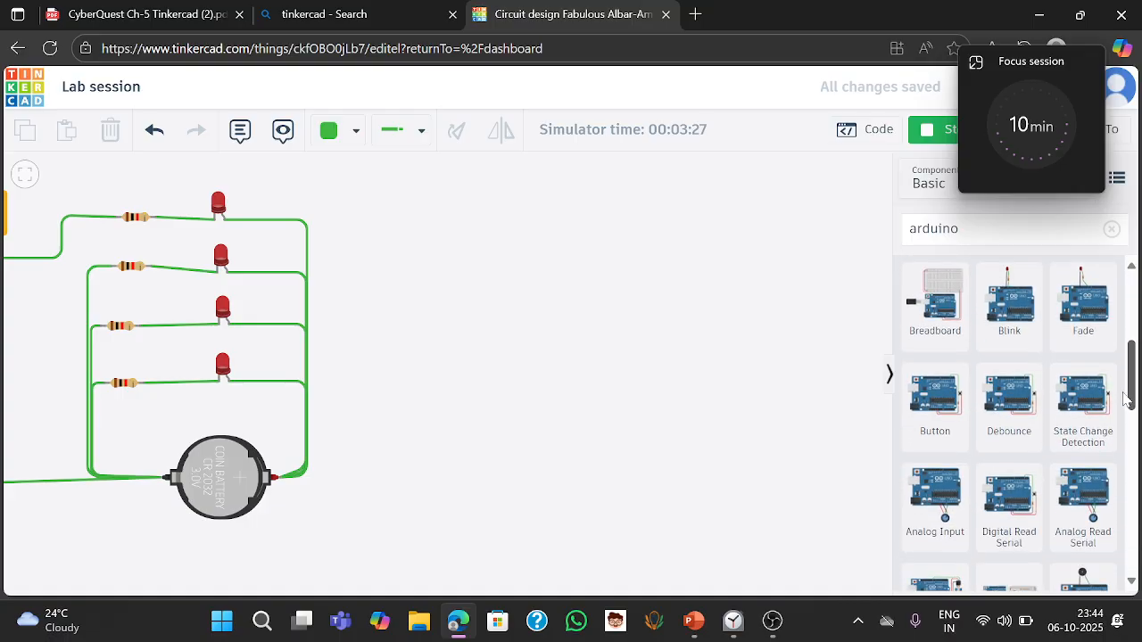
- Stop the simulation and add the Arduino Blink starter circuit beside the parallel LED circuit
left_click(930, 132)
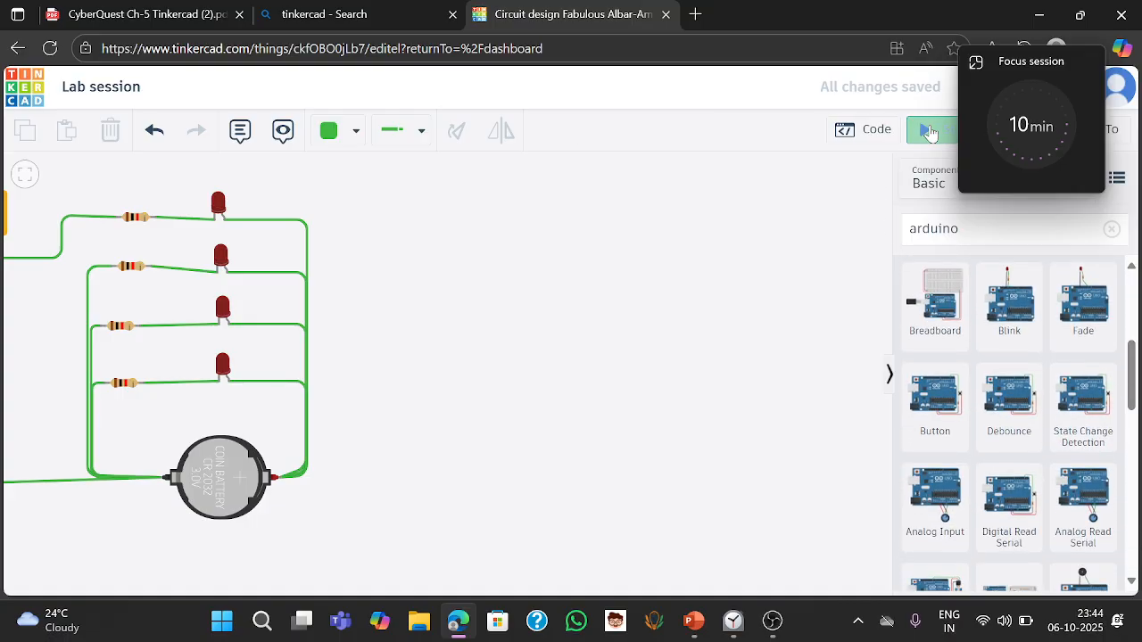
left_click(1003, 309)
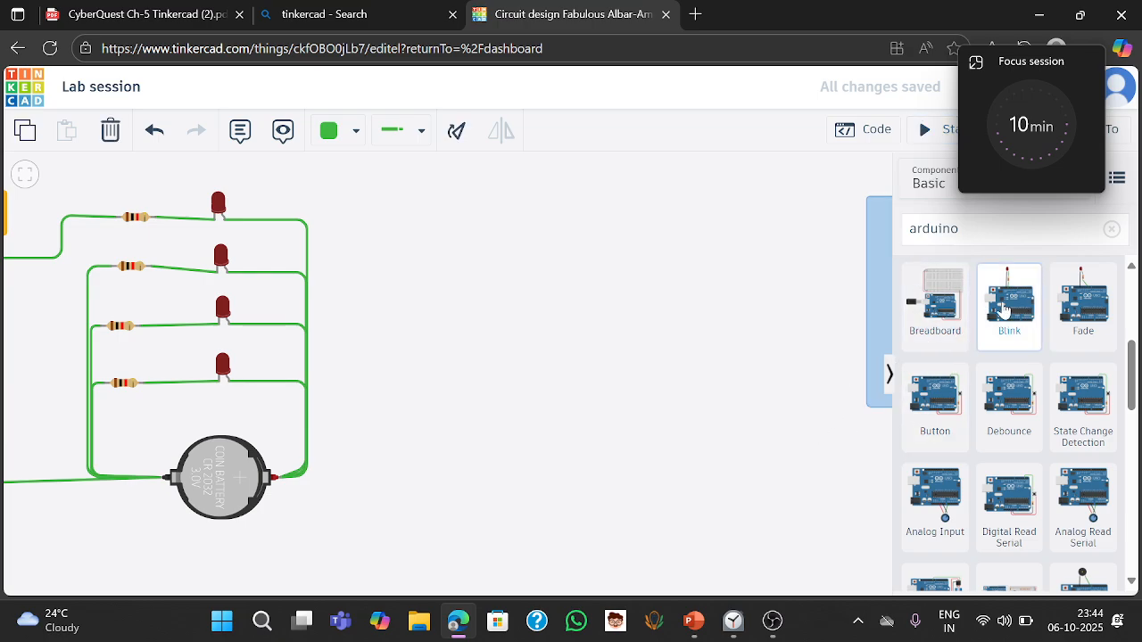
left_click_drag(1004, 310, 631, 407)
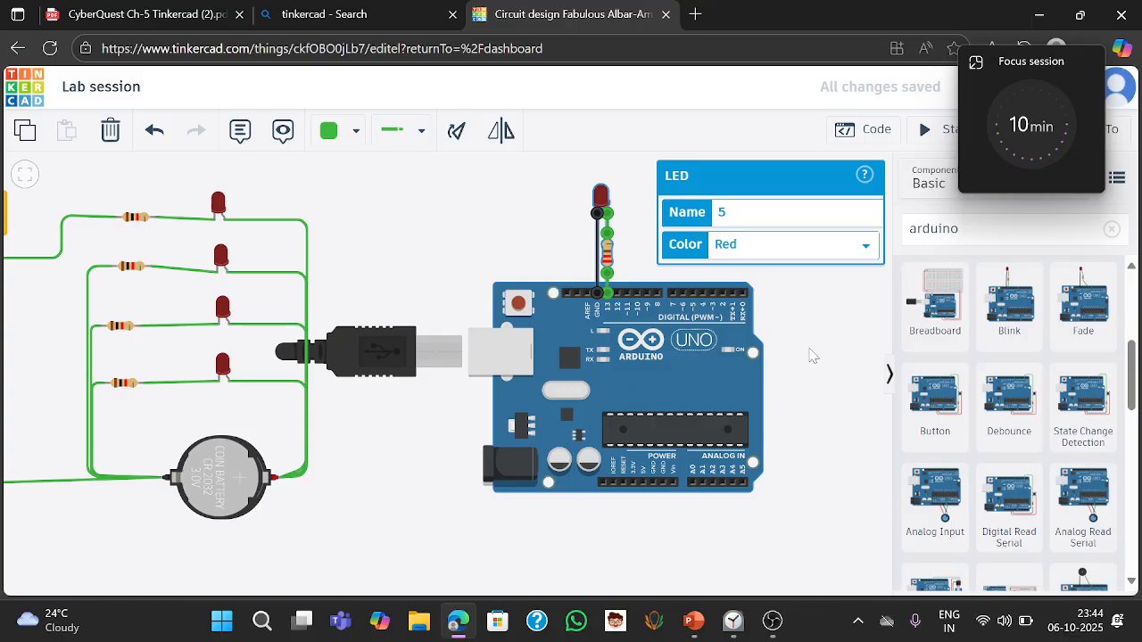
- Move the Arduino board slightly lower beneath its LED and resistor
left_click(812, 355)
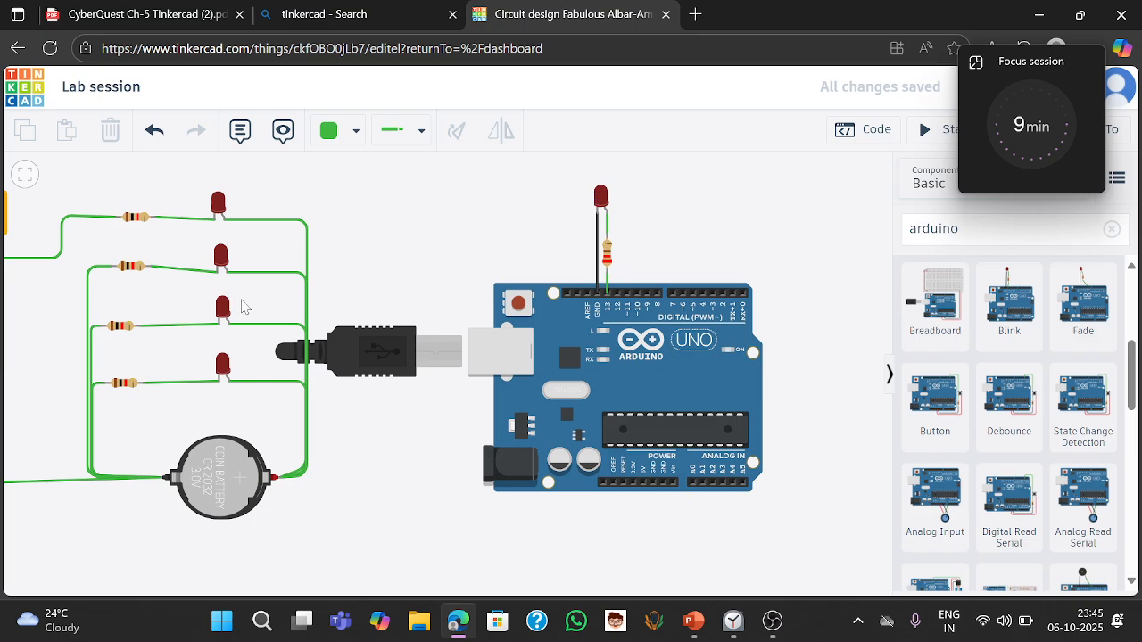
left_click_drag(350, 275, 410, 256)
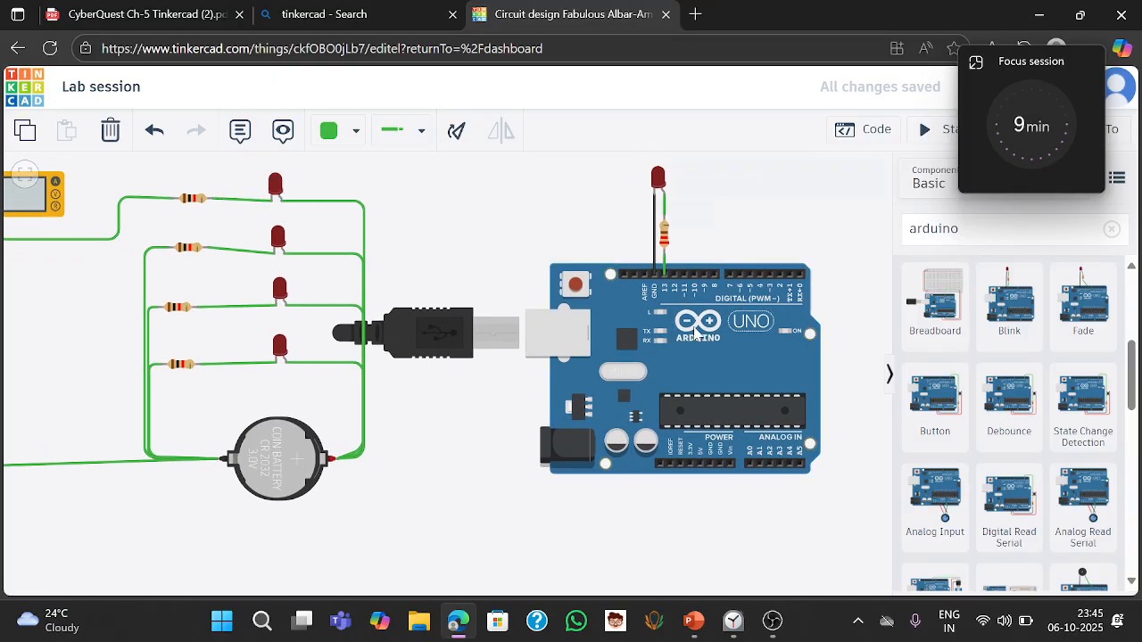
left_click_drag(658, 333, 665, 393)
left_click(599, 293)
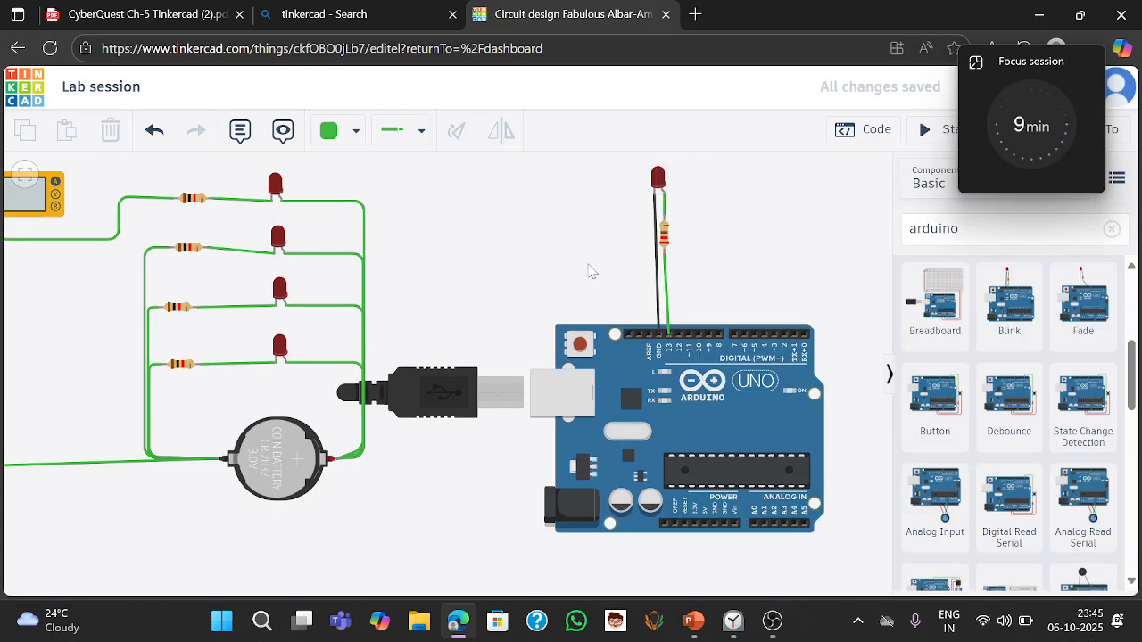
- Inspect the coin cell battery and top LED, opening and closing the LED's help description
left_click(268, 458)
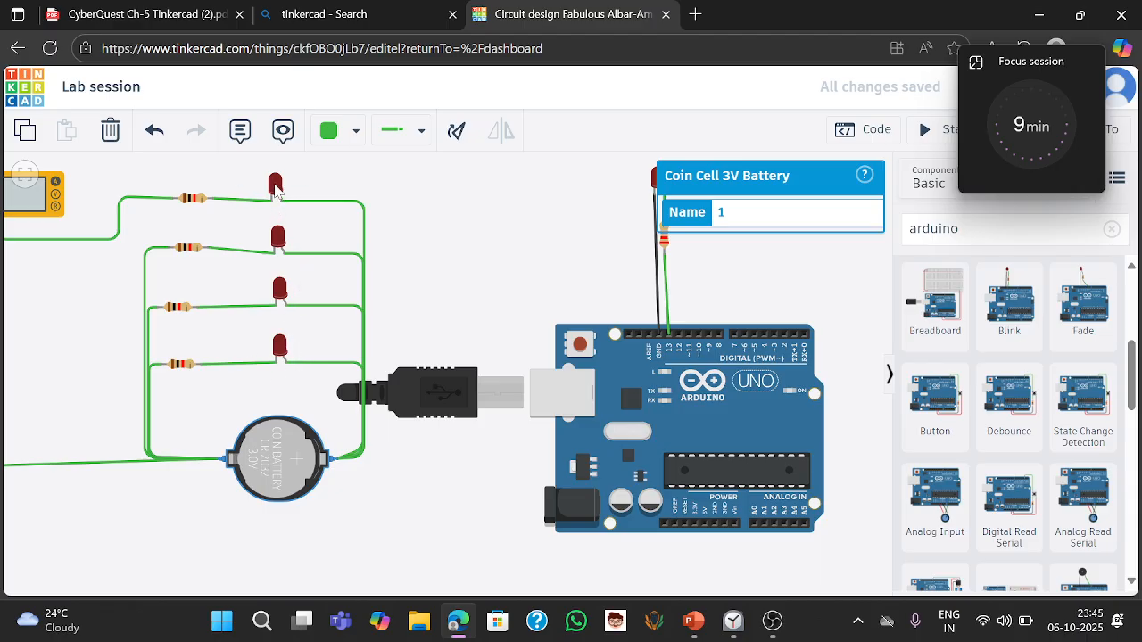
left_click(276, 186)
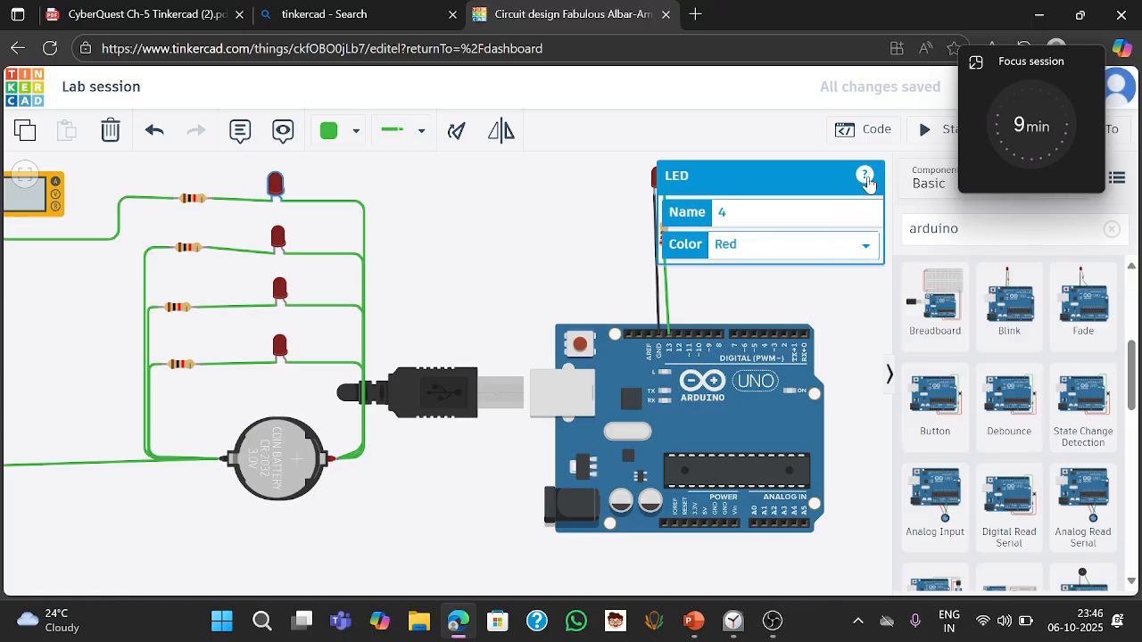
left_click(863, 175)
left_click(863, 314)
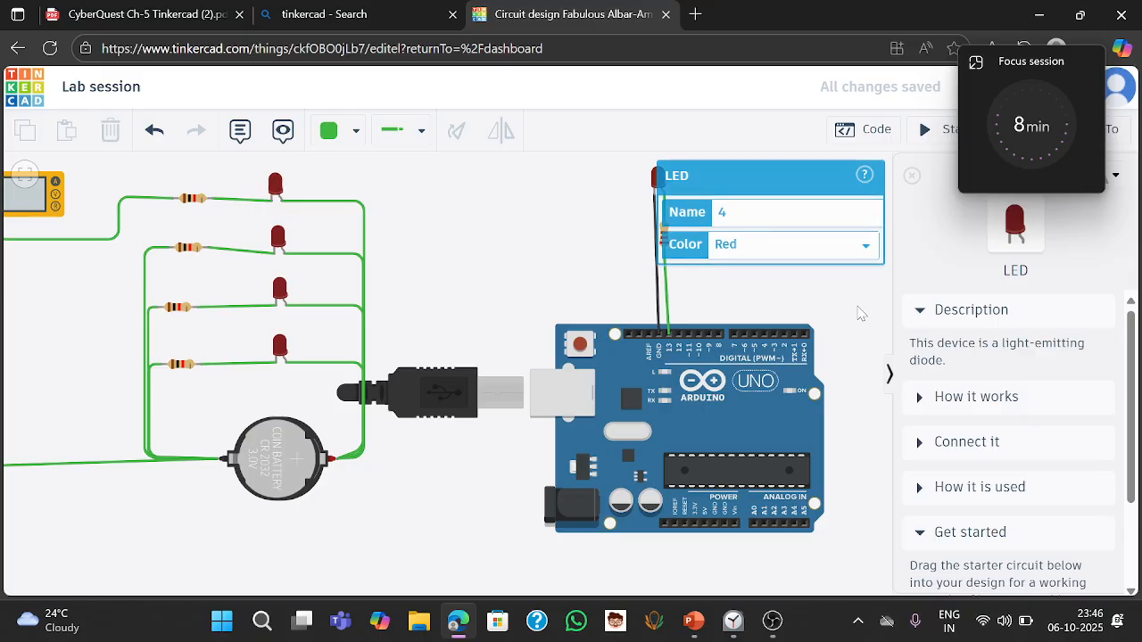
left_click(912, 176)
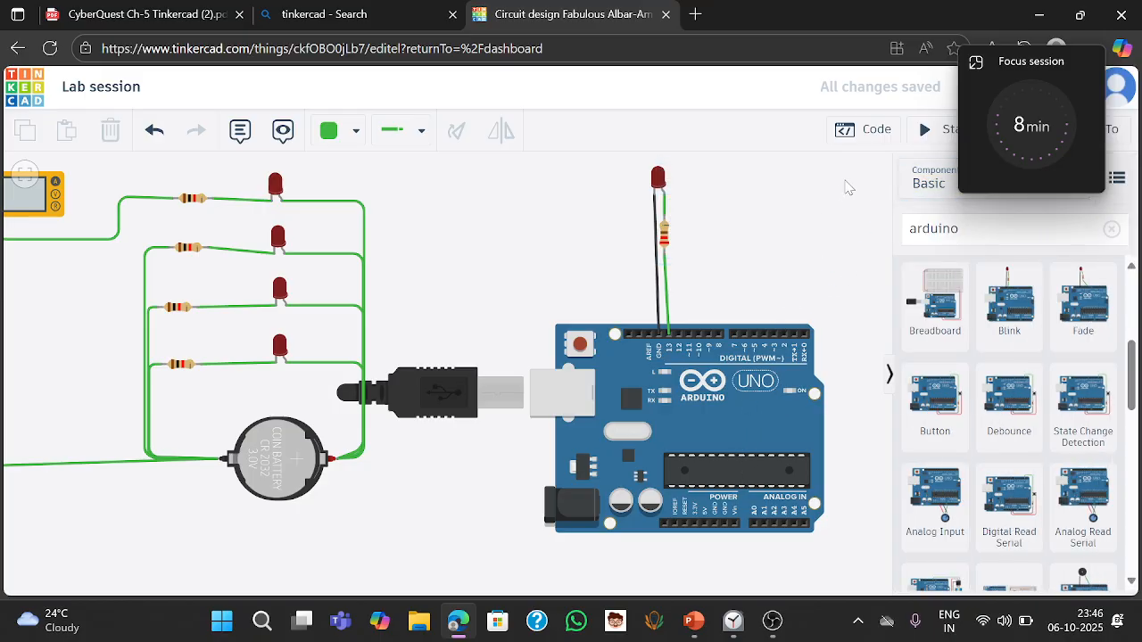
- Open the code editor and switch its edit mode from Blocks to Text
left_click(873, 131)
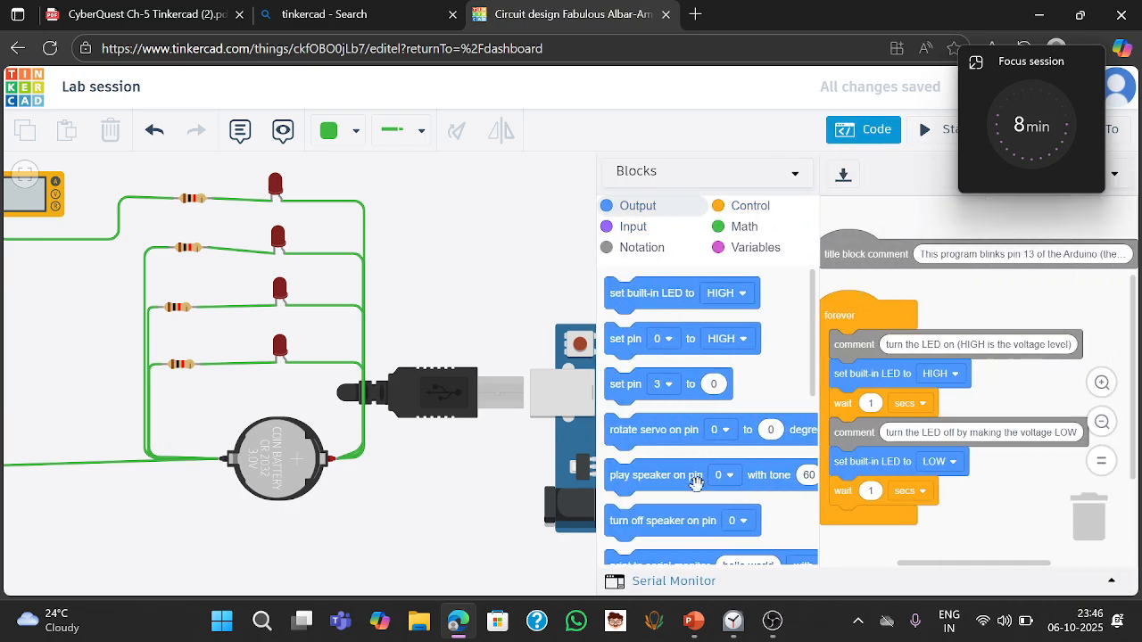
scroll(696, 482, "down", 3)
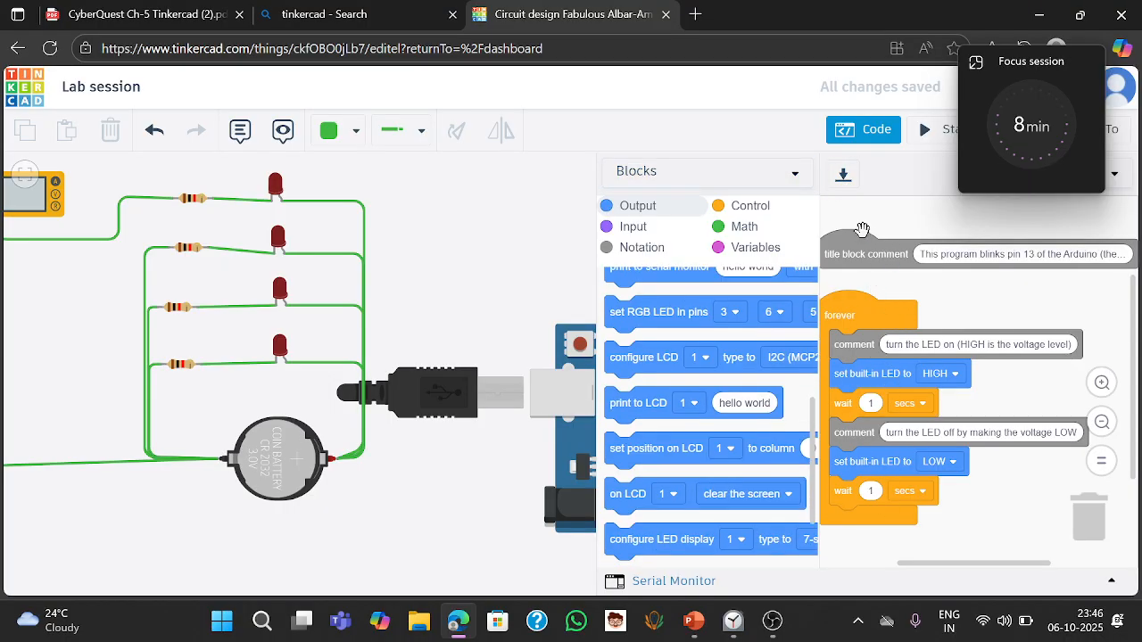
left_click(795, 178)
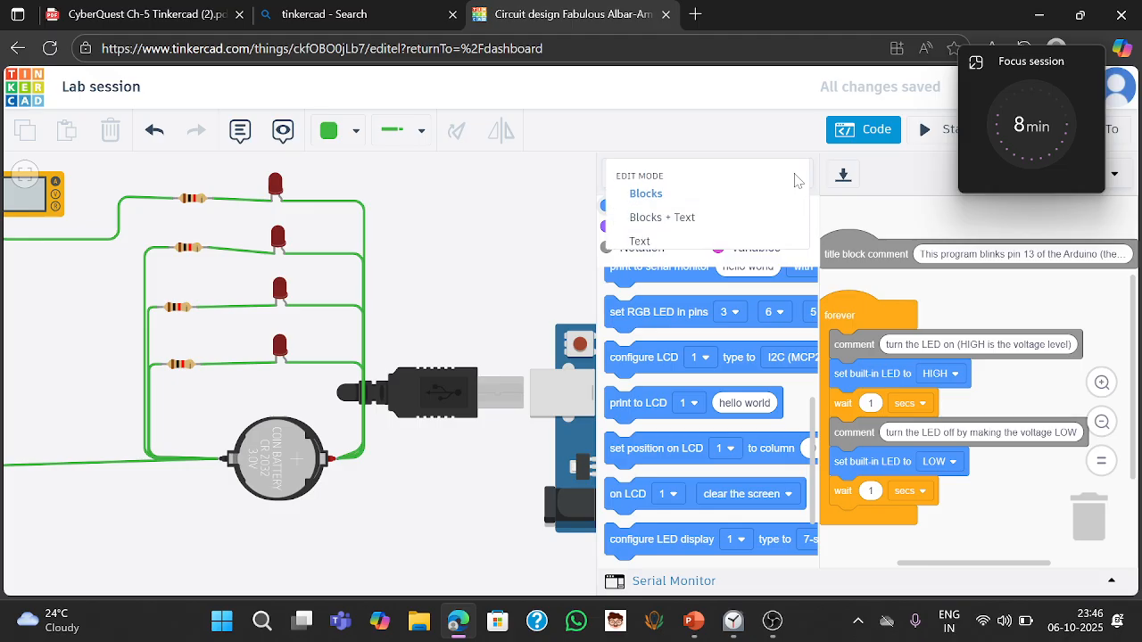
left_click(642, 243)
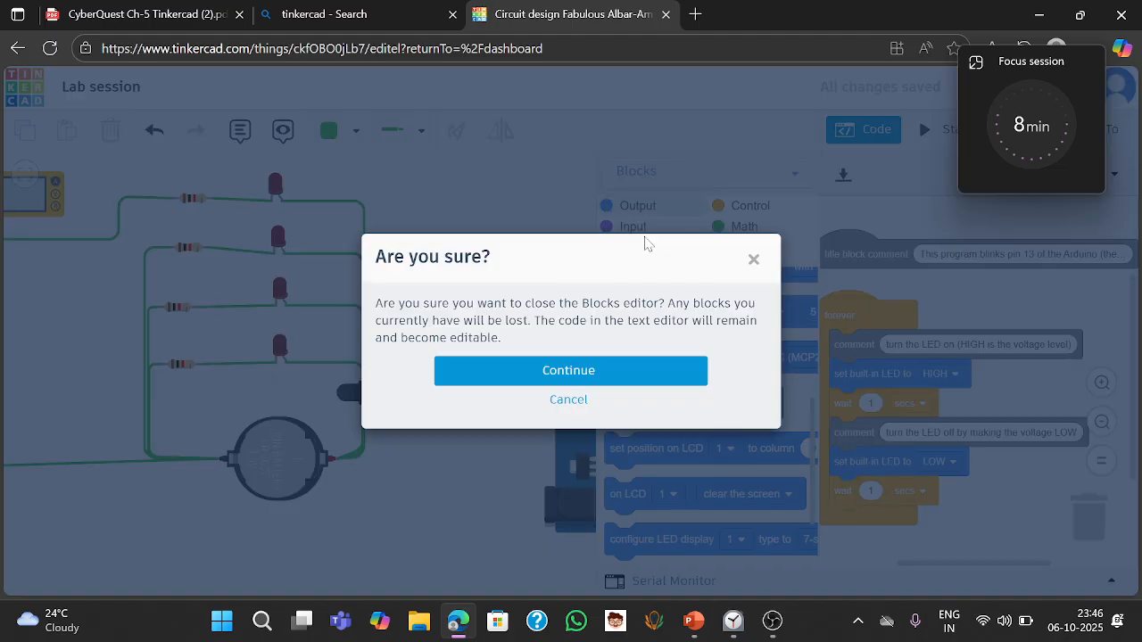
left_click(576, 380)
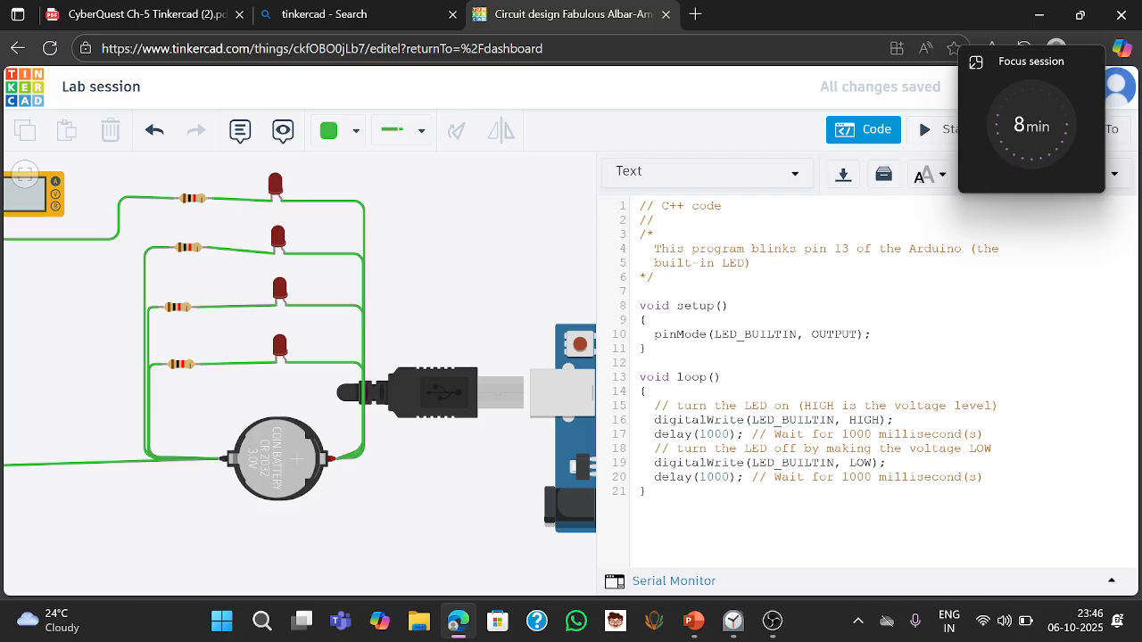
- Highlight the setup and loop functions of the Blink code to examine them
key("shift+Down")
key("shift+Down")
key("shift+Down")
key("shift+Down")
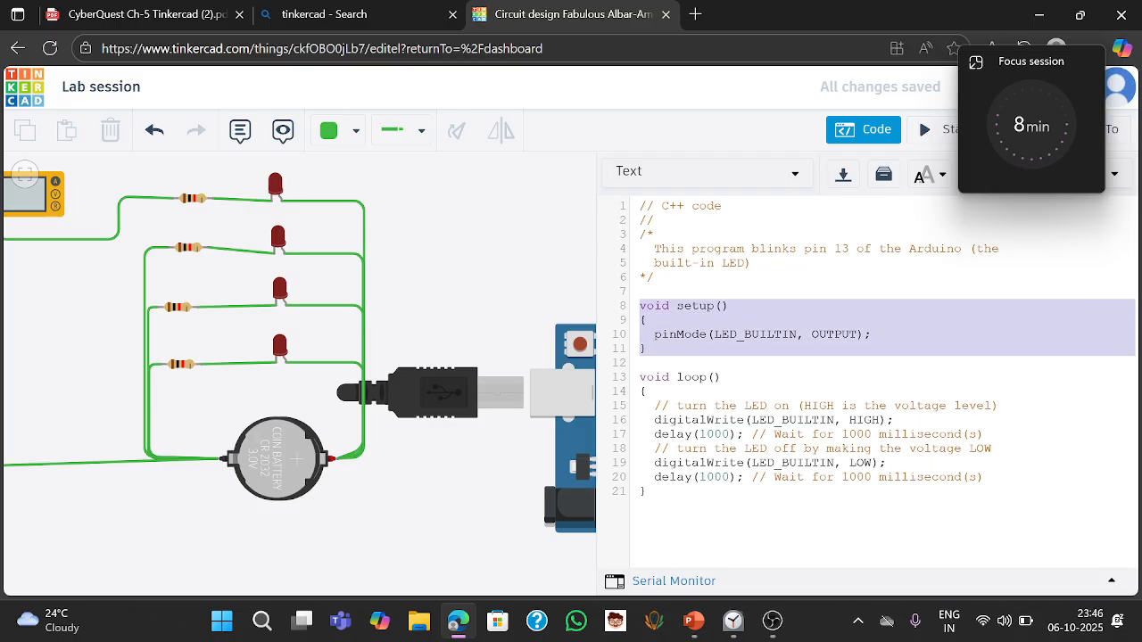
left_click_drag(640, 376, 650, 513)
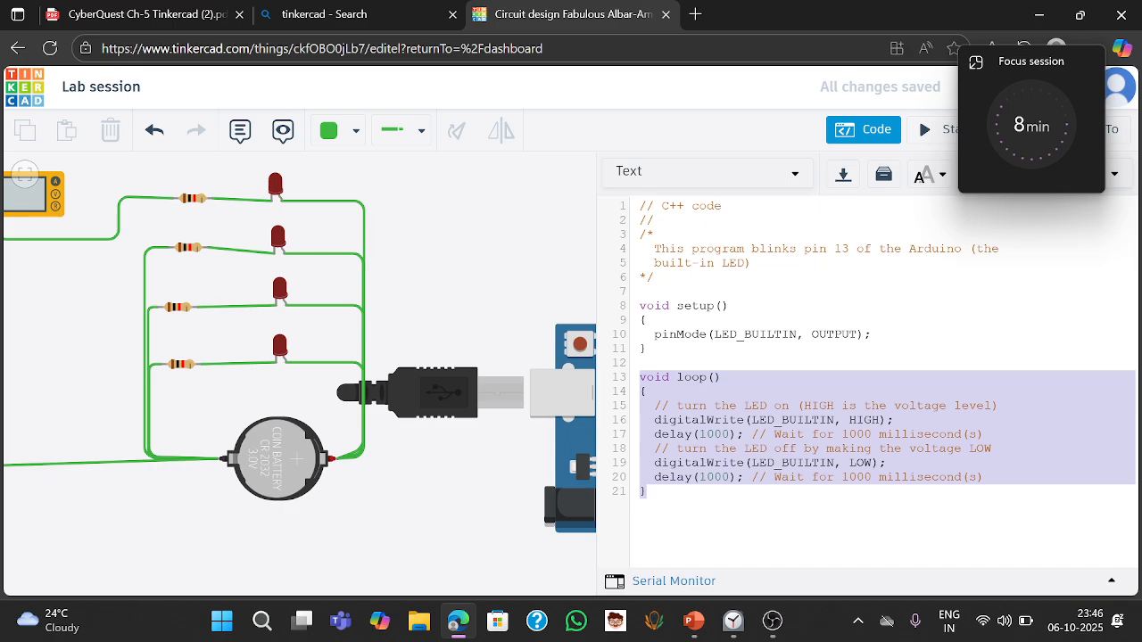
left_click(730, 305)
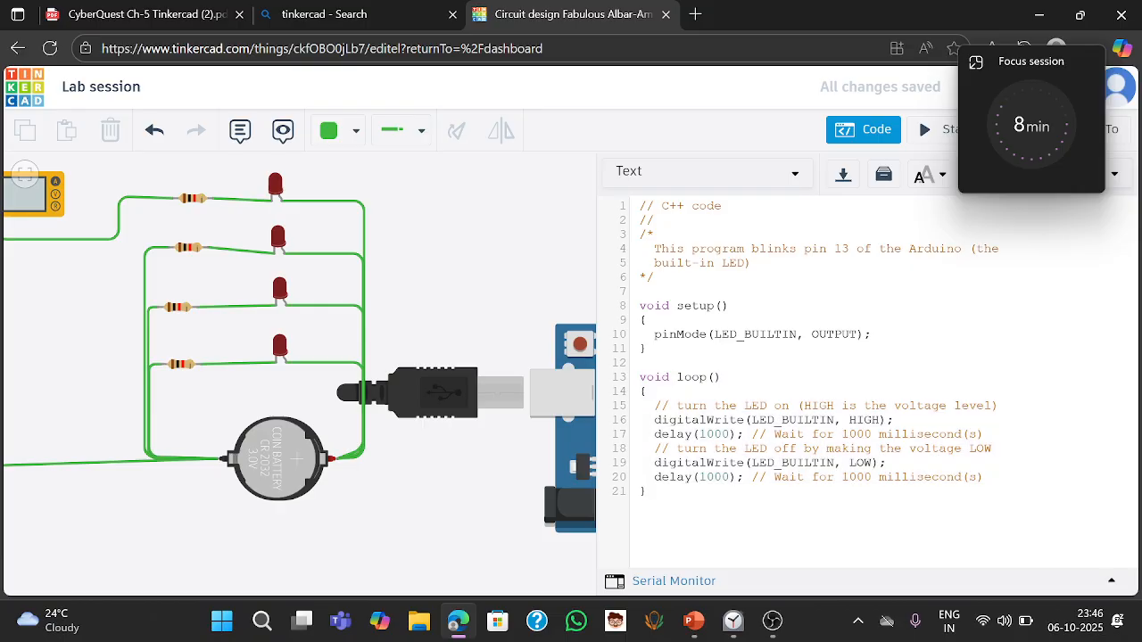
- Close the code editor and start the simulation of the circuit
left_click(876, 136)
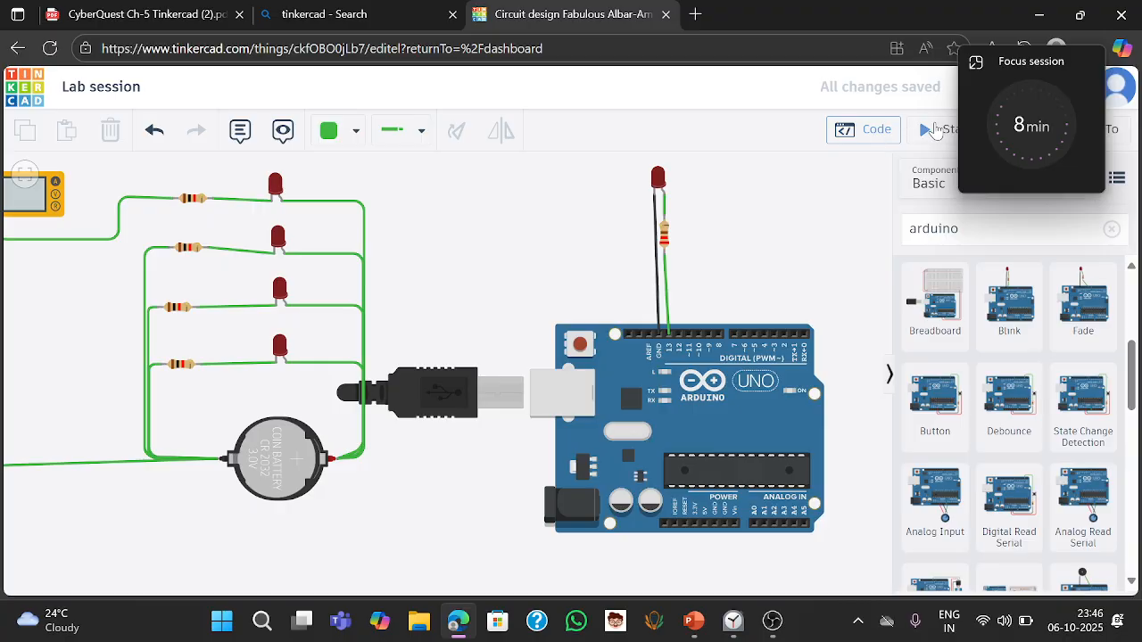
left_click(928, 132)
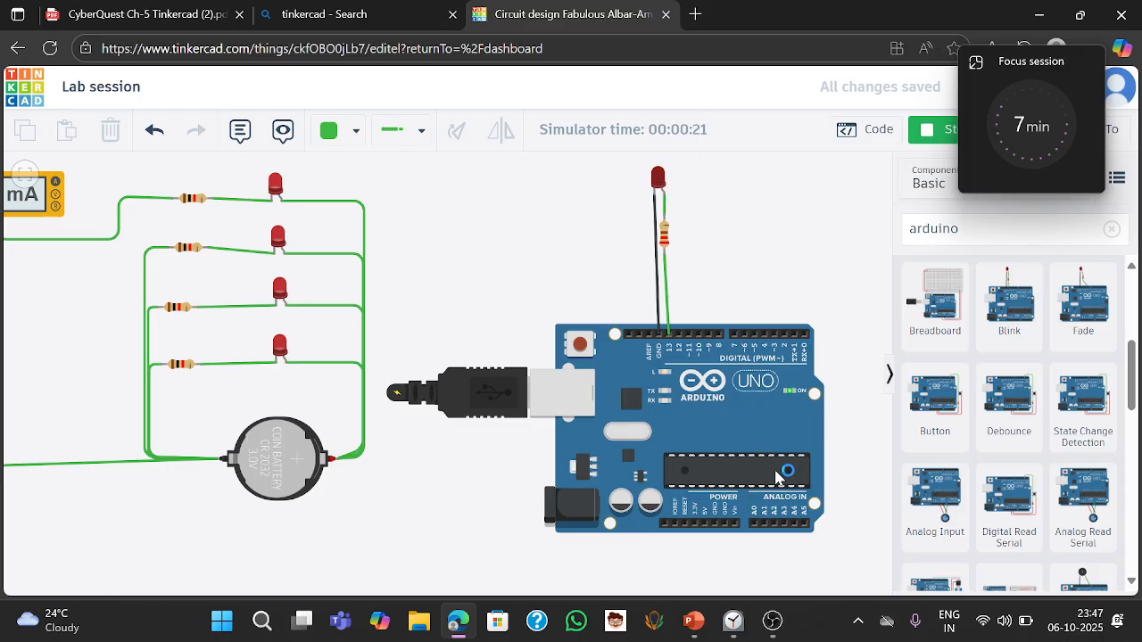
- Open the code editor during the simulation, dismiss the debugger tip, and highlight the loop's body to examine it
left_click(855, 130)
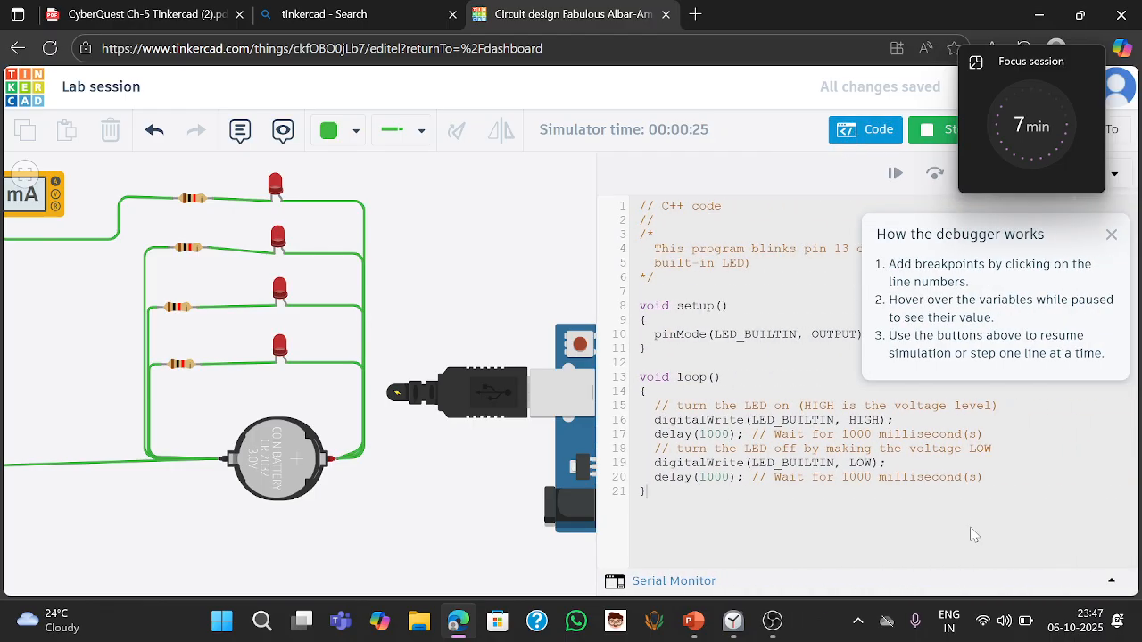
left_click(1111, 234)
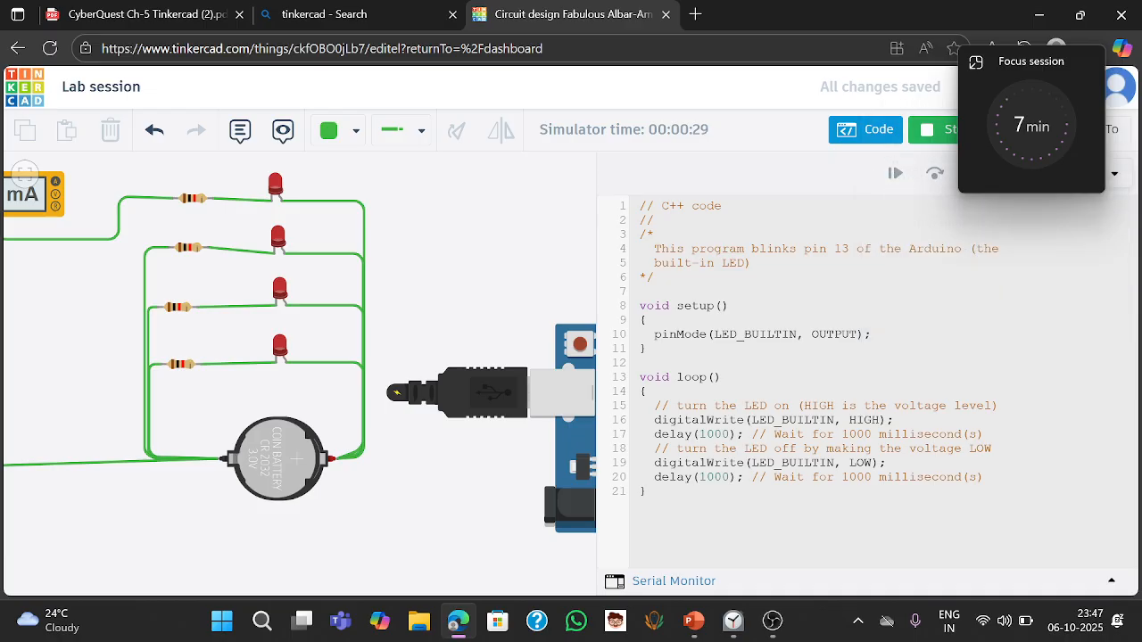
double_click(865, 419)
left_click_drag(842, 463, 872, 463)
left_click_drag(641, 406, 864, 516)
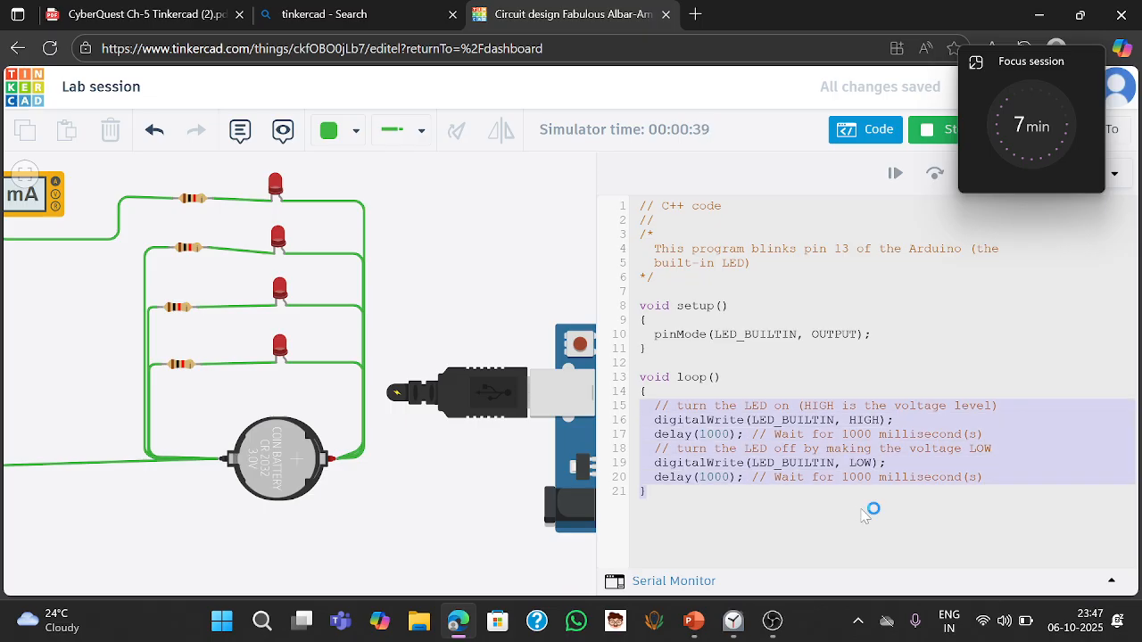
left_click(864, 516)
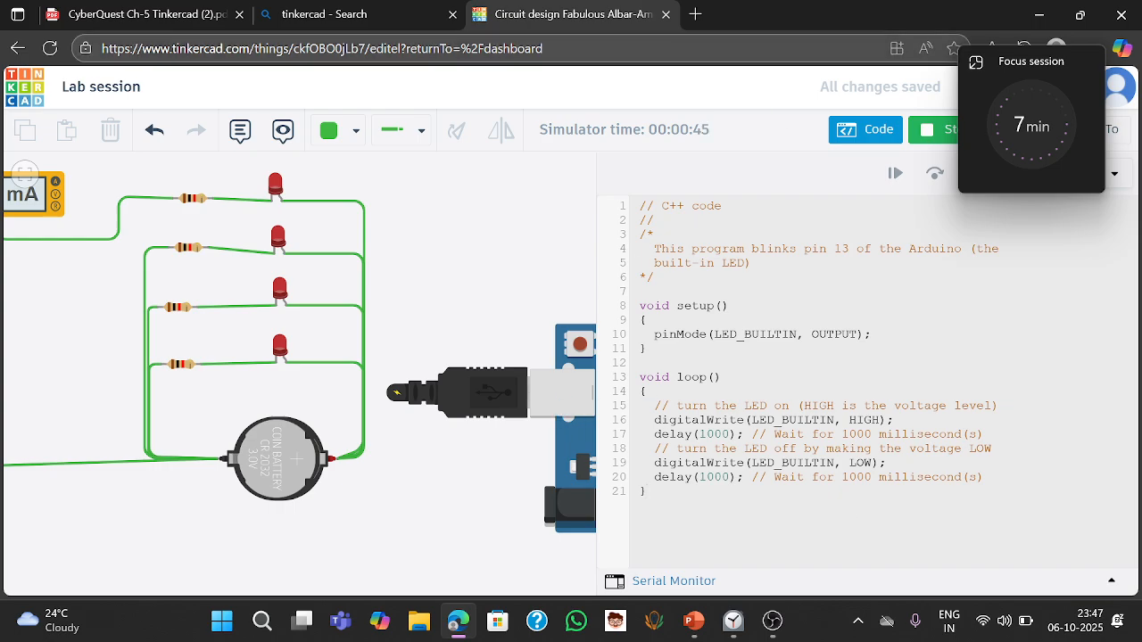
- Close the code editor and stop the simulation
left_click(852, 141)
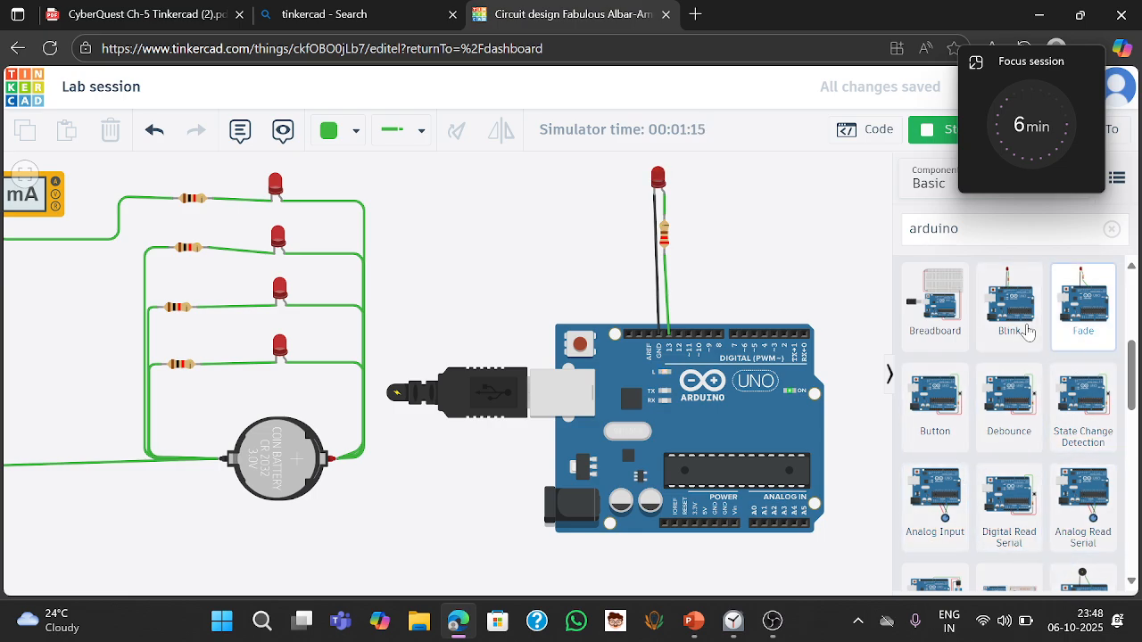
left_click(937, 131)
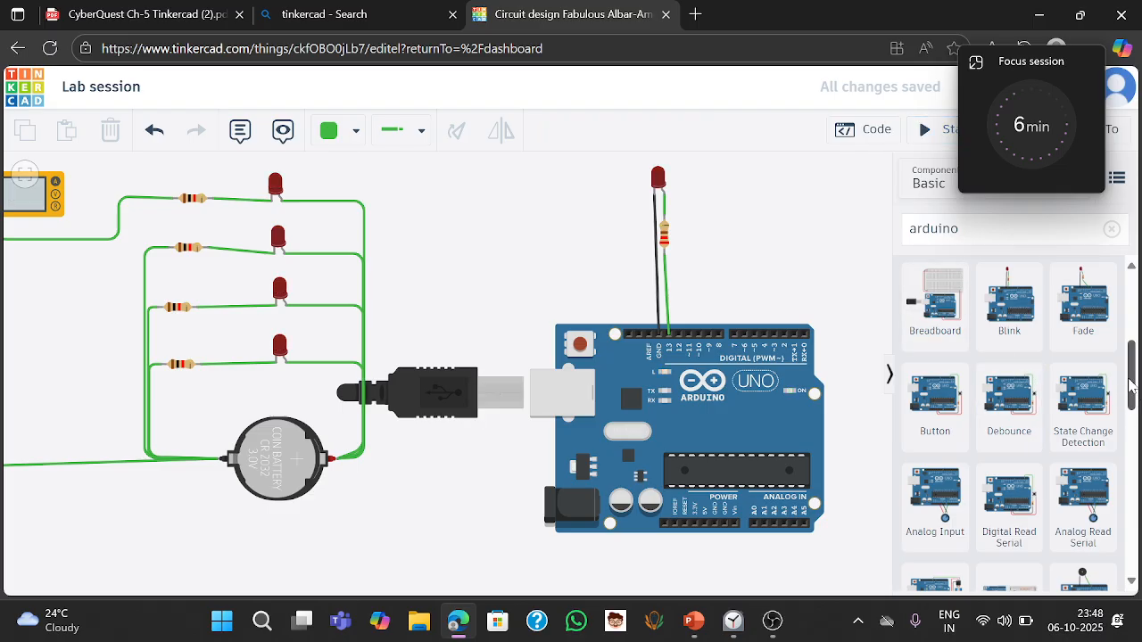
- Scroll through the Arduino starters and add the Moisture starter circuit onto the canvas above the existing Arduino
left_click_drag(1134, 384, 1138, 455)
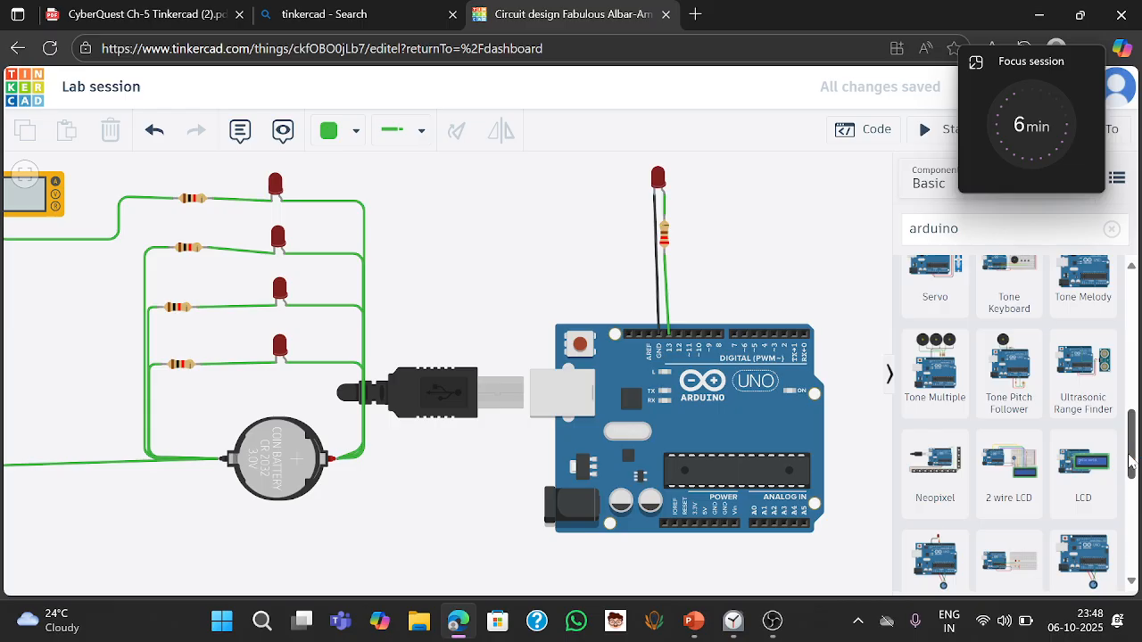
left_click_drag(1132, 461, 1125, 560)
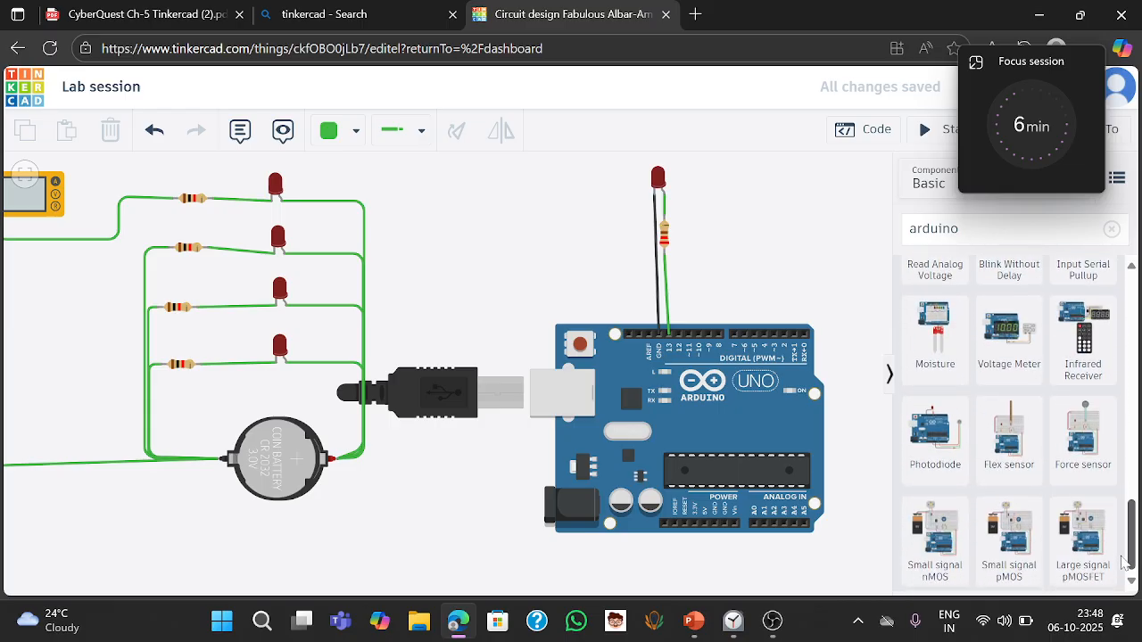
left_click_drag(951, 343, 489, 298)
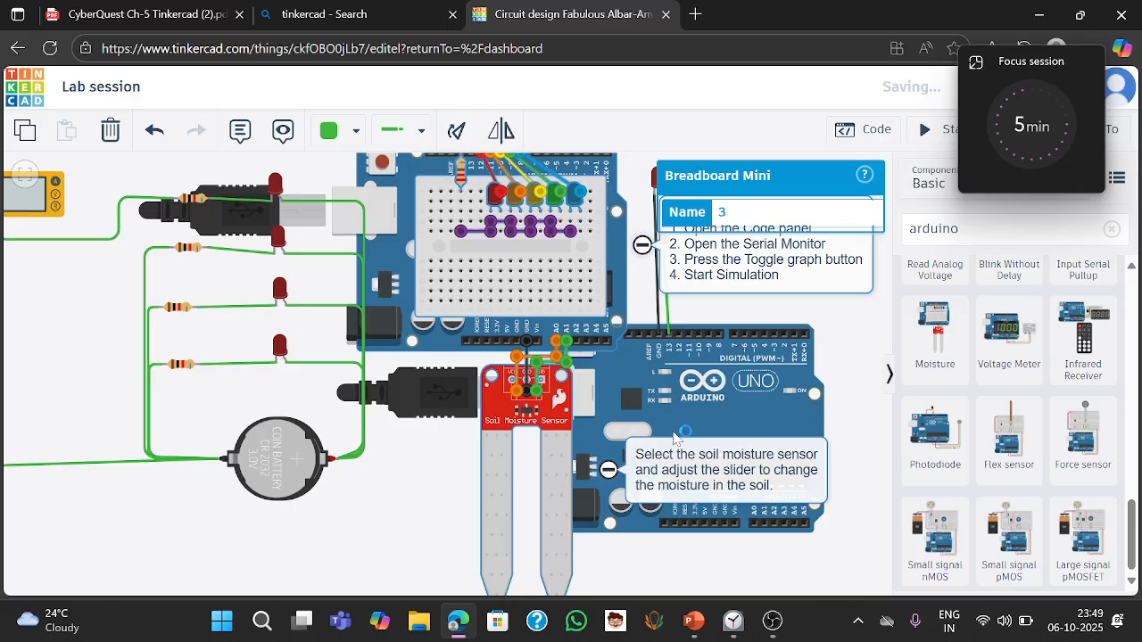
- Pause the Focus session timer and close its window
mouse_move(1061, 111)
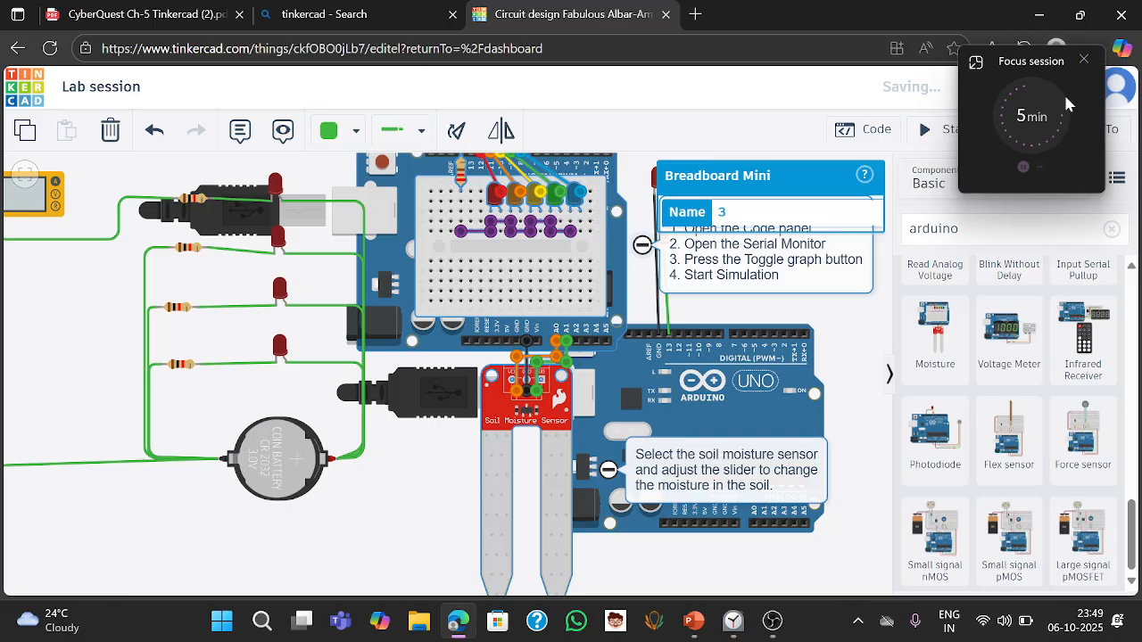
left_click(1016, 173)
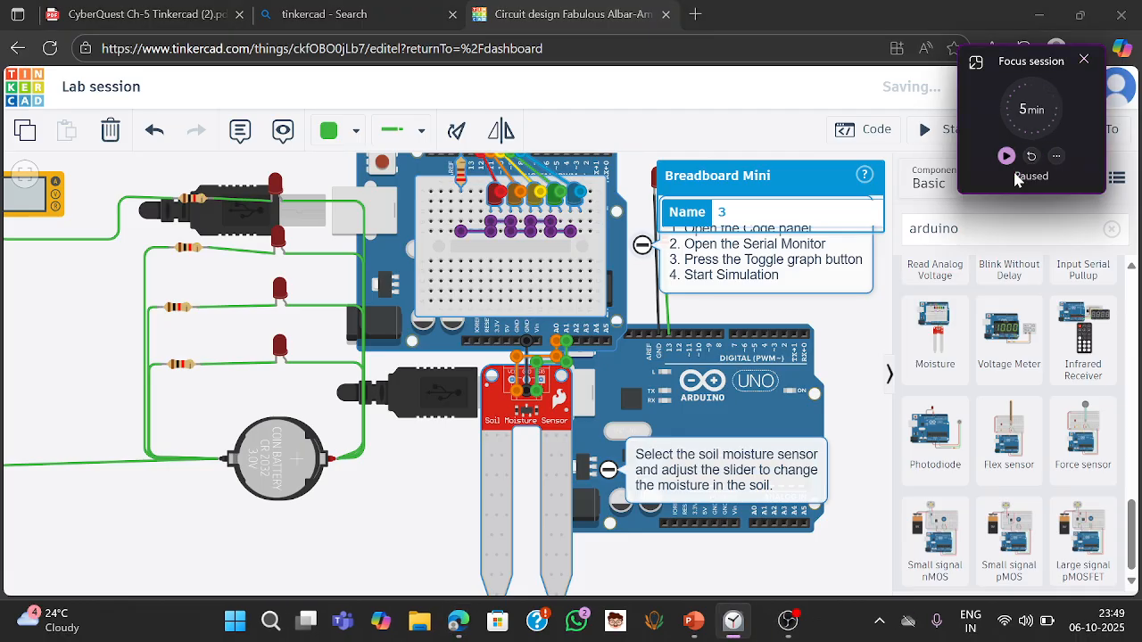
left_click(1083, 60)
- Switch to the CyberQuest Ch-5 Tinkercad textbook PDF tab
left_click(187, 10)
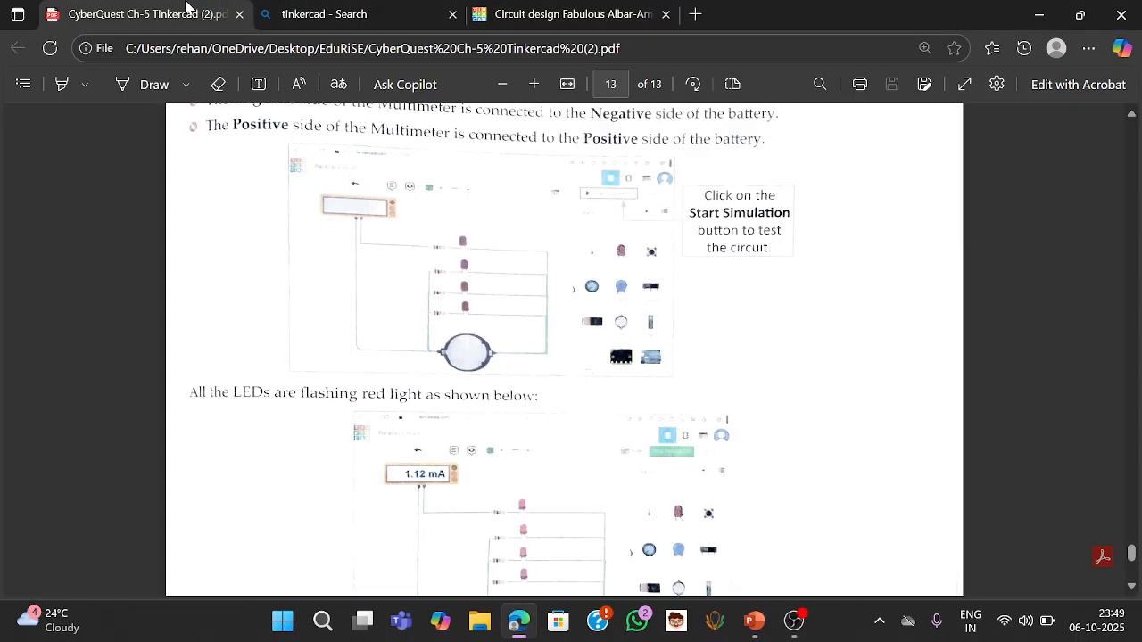